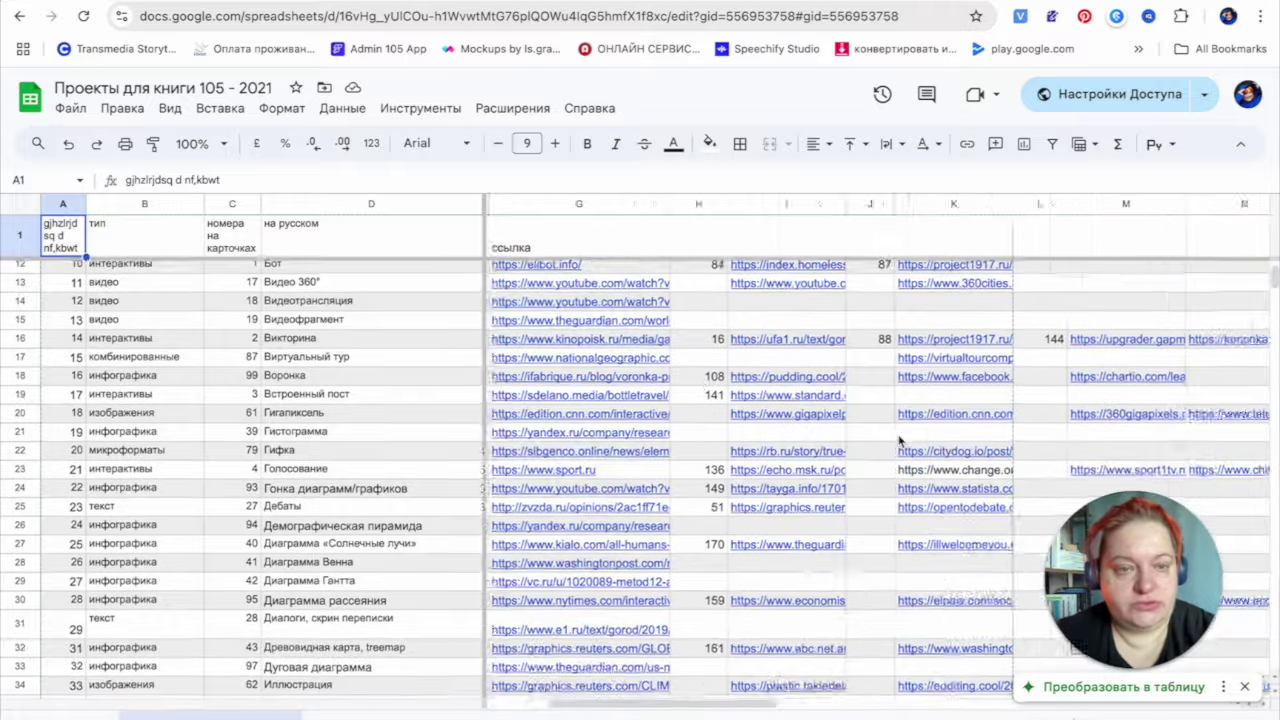
{"action": "scroll", "coordinate": [898, 440], "scroll_direction": "down", "scroll_amount": 10}
{"action": "scroll", "coordinate": [898, 440], "scroll_direction": "right", "scroll_amount": 1}
{"action": "scroll", "coordinate": [898, 440], "scroll_direction": "down", "scroll_amount": 15}
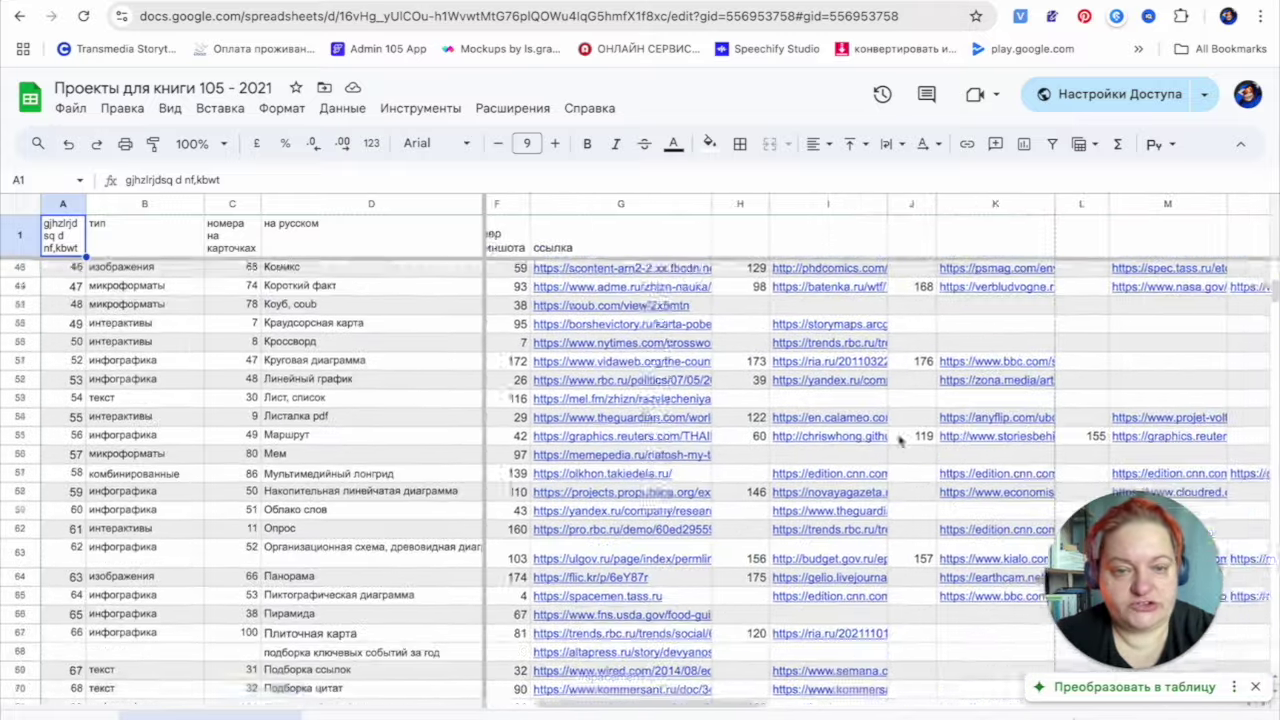
{"action": "scroll", "coordinate": [898, 440], "scroll_direction": "right", "scroll_amount": 2}
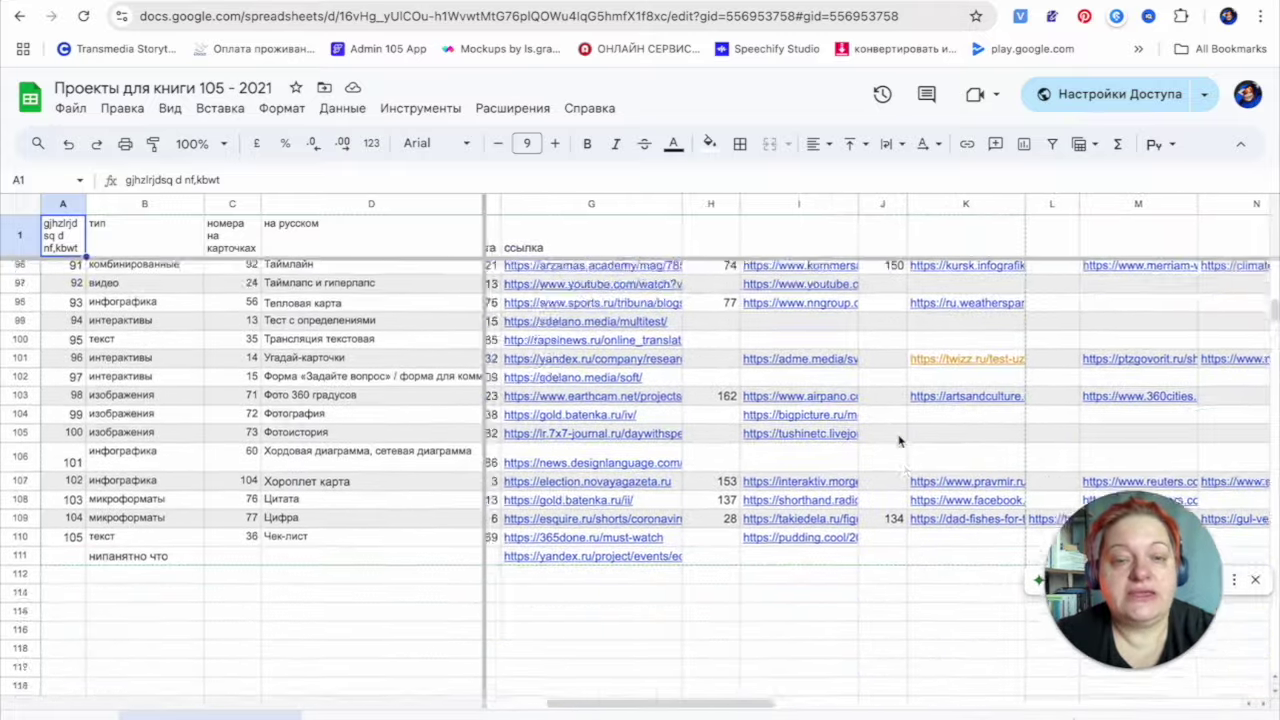
{"action": "scroll", "coordinate": [898, 440], "scroll_direction": "up", "scroll_amount": 7}
{"action": "scroll", "coordinate": [898, 440], "scroll_direction": "left", "scroll_amount": 3}
{"action": "scroll", "coordinate": [898, 440], "scroll_direction": "up", "scroll_amount": 5}
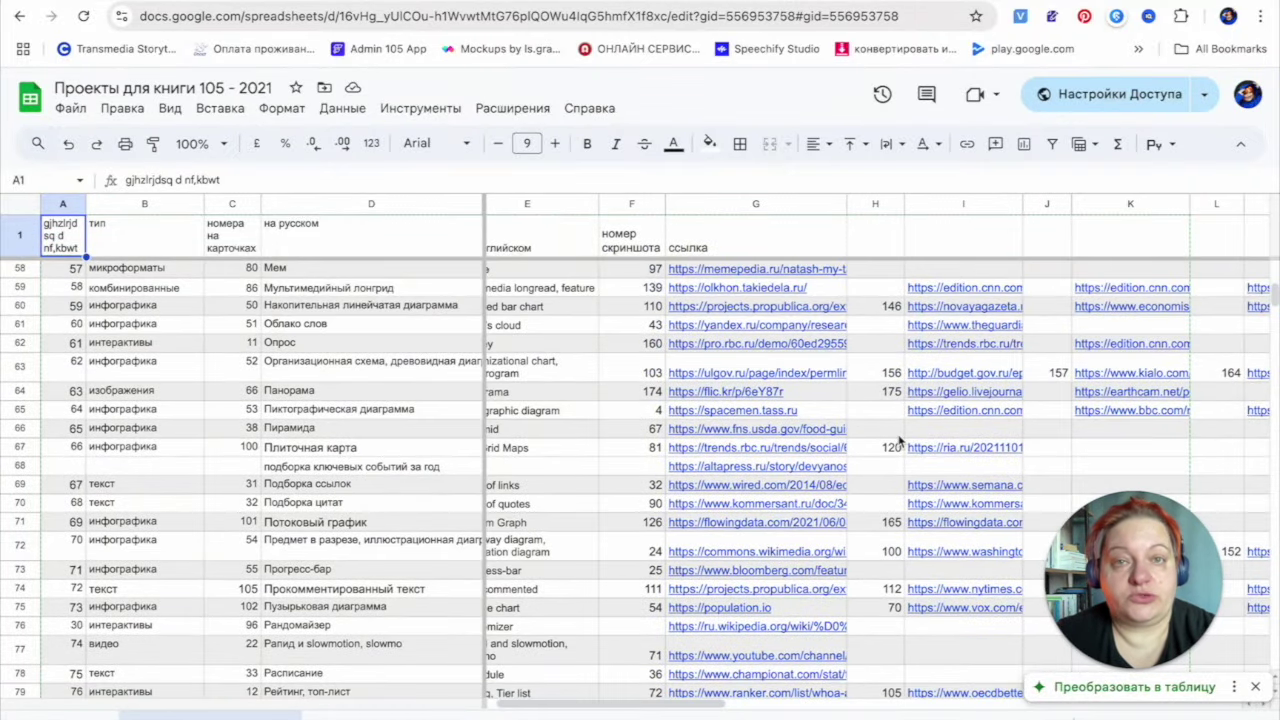
{"action": "scroll", "coordinate": [898, 440], "scroll_direction": "left", "scroll_amount": 1}
{"action": "scroll", "coordinate": [898, 440], "scroll_direction": "up", "scroll_amount": 5}
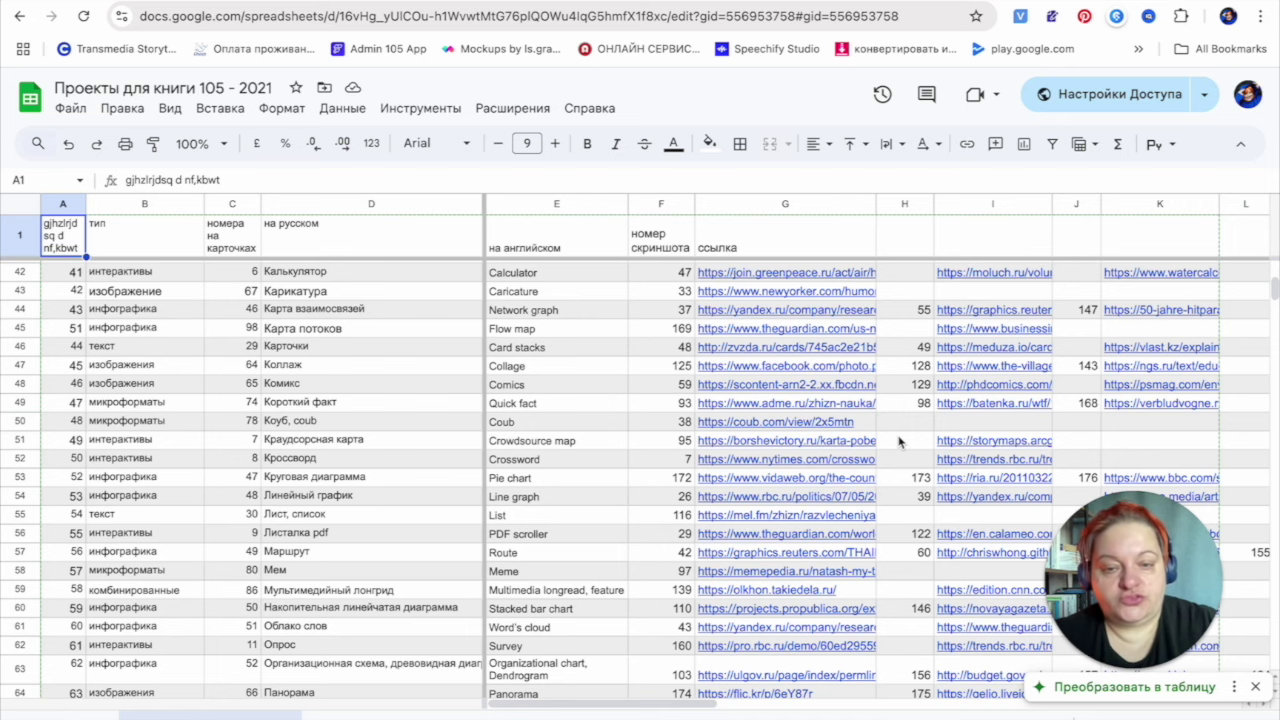
- Review the One-in-8-million-project note's YouTube links and description in Obsidian
{"action": "key", "text": "super+Tab"}
{"action": "key", "text": "super+Tab"}
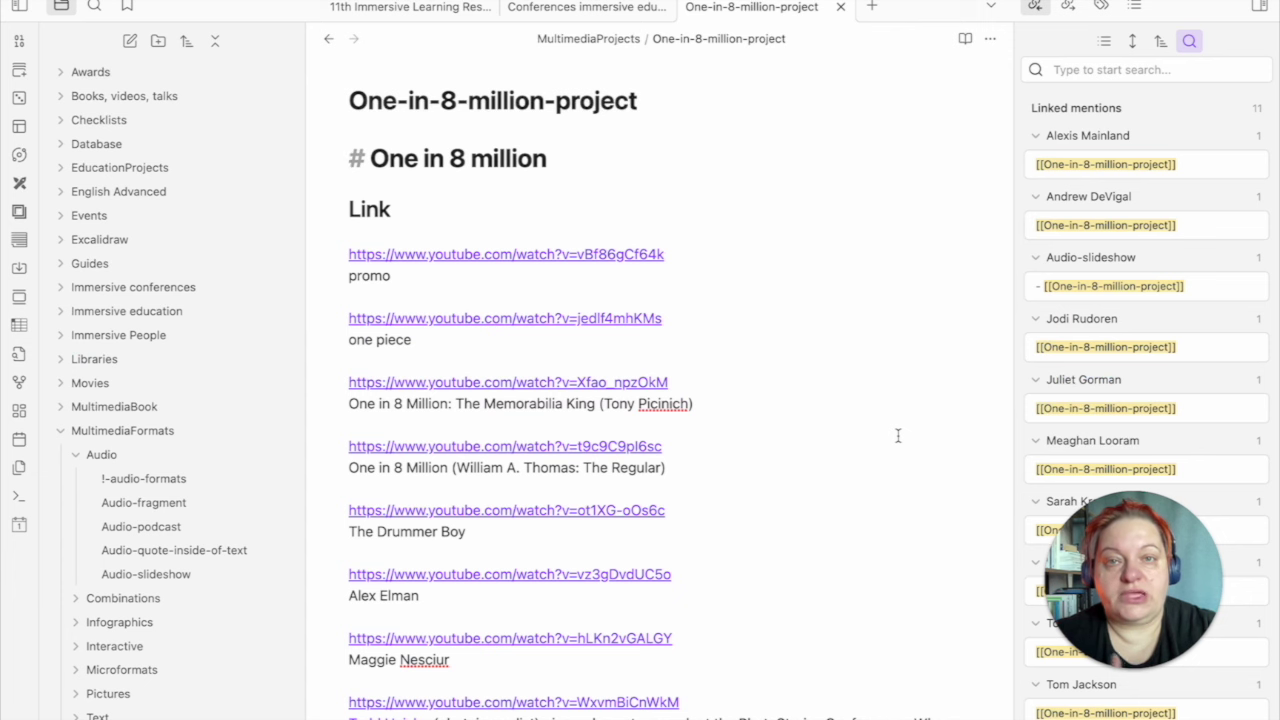
{"action": "scroll", "coordinate": [898, 436], "scroll_direction": "down", "scroll_amount": 8}
{"action": "scroll", "coordinate": [898, 436], "scroll_direction": "down", "scroll_amount": 8}
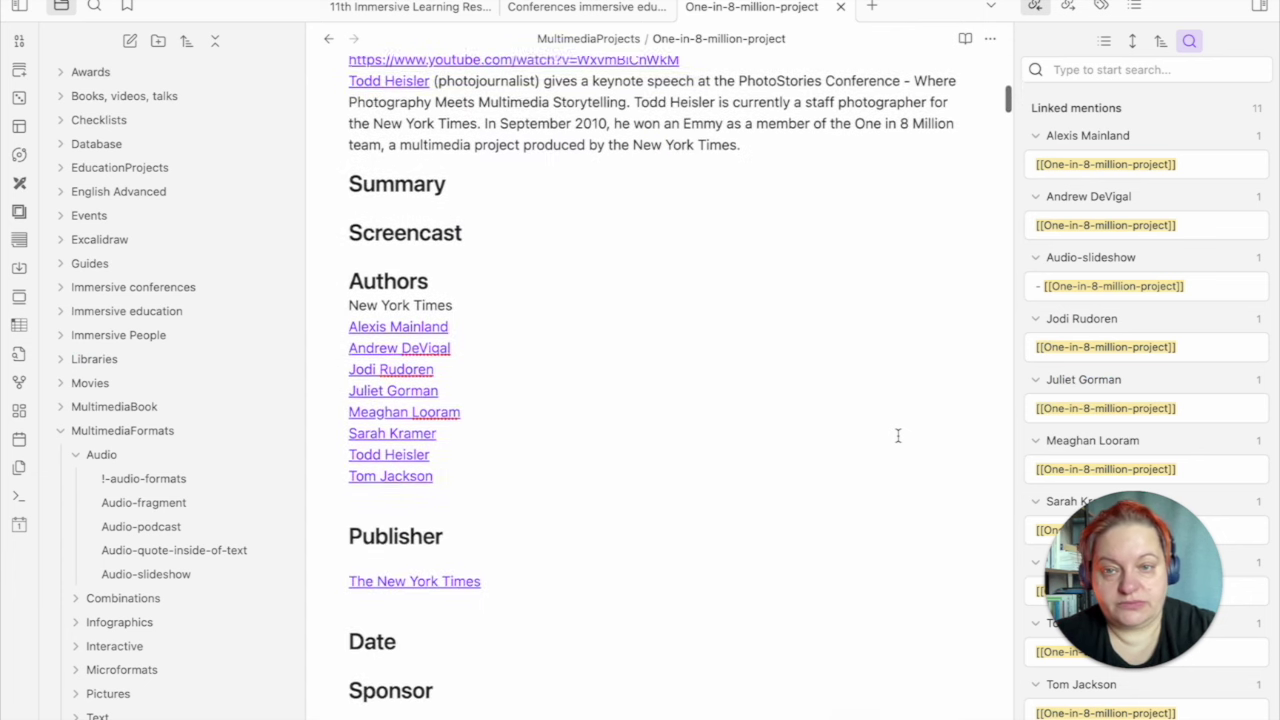
{"action": "scroll", "coordinate": [898, 436], "scroll_direction": "up", "scroll_amount": 1}
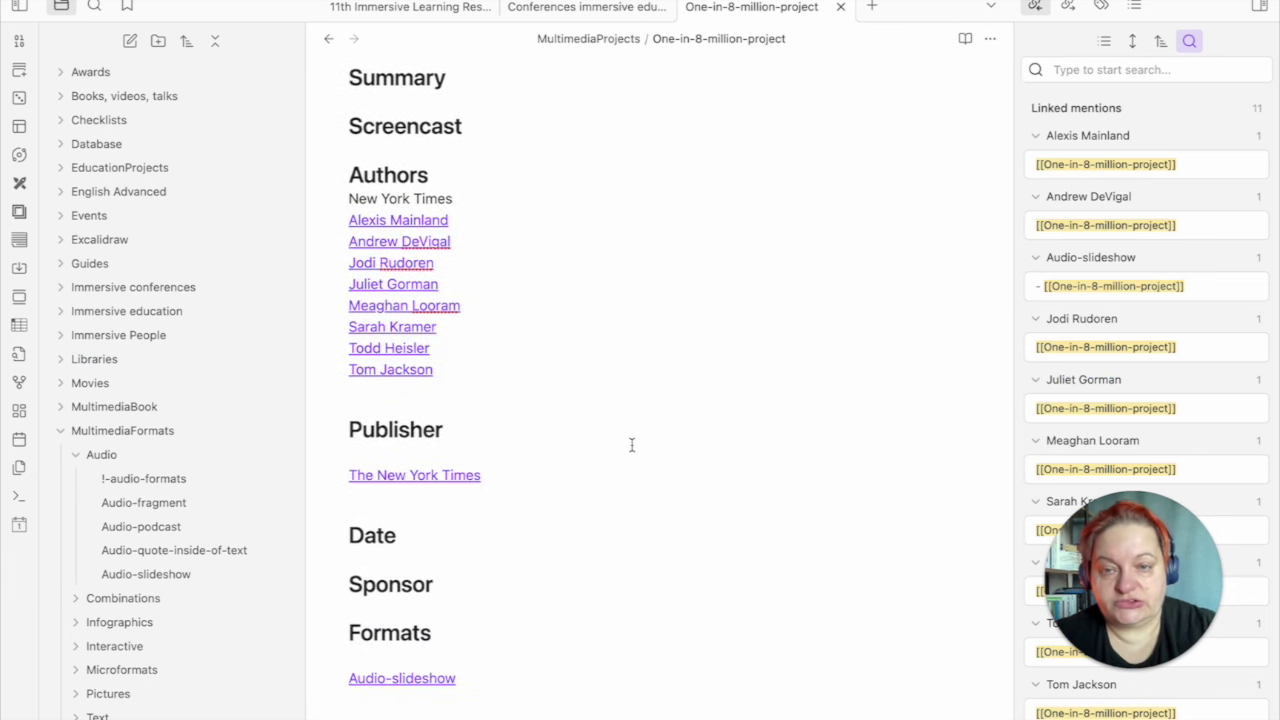
{"action": "scroll", "coordinate": [631, 443], "scroll_direction": "down", "scroll_amount": 8}
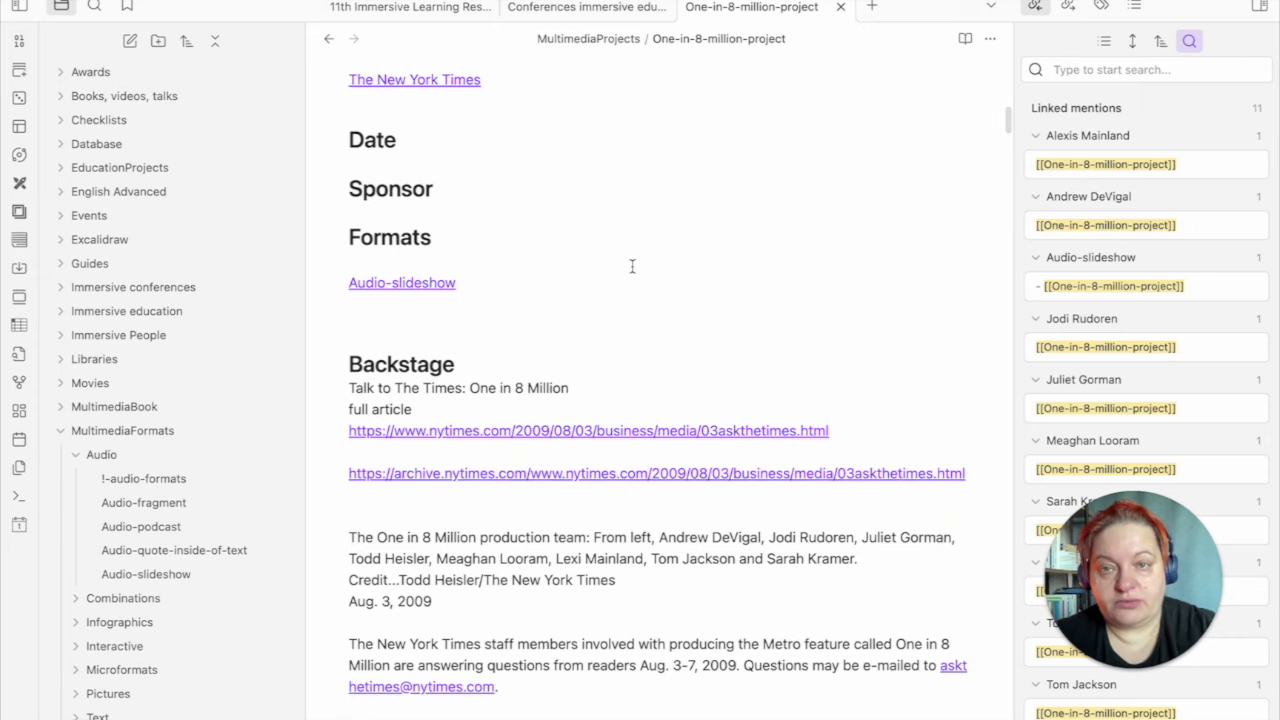
{"action": "scroll", "coordinate": [631, 266], "scroll_direction": "down", "scroll_amount": 6}
{"action": "scroll", "coordinate": [631, 266], "scroll_direction": "up", "scroll_amount": 3}
{"action": "scroll", "coordinate": [632, 265], "scroll_direction": "up", "scroll_amount": 1}
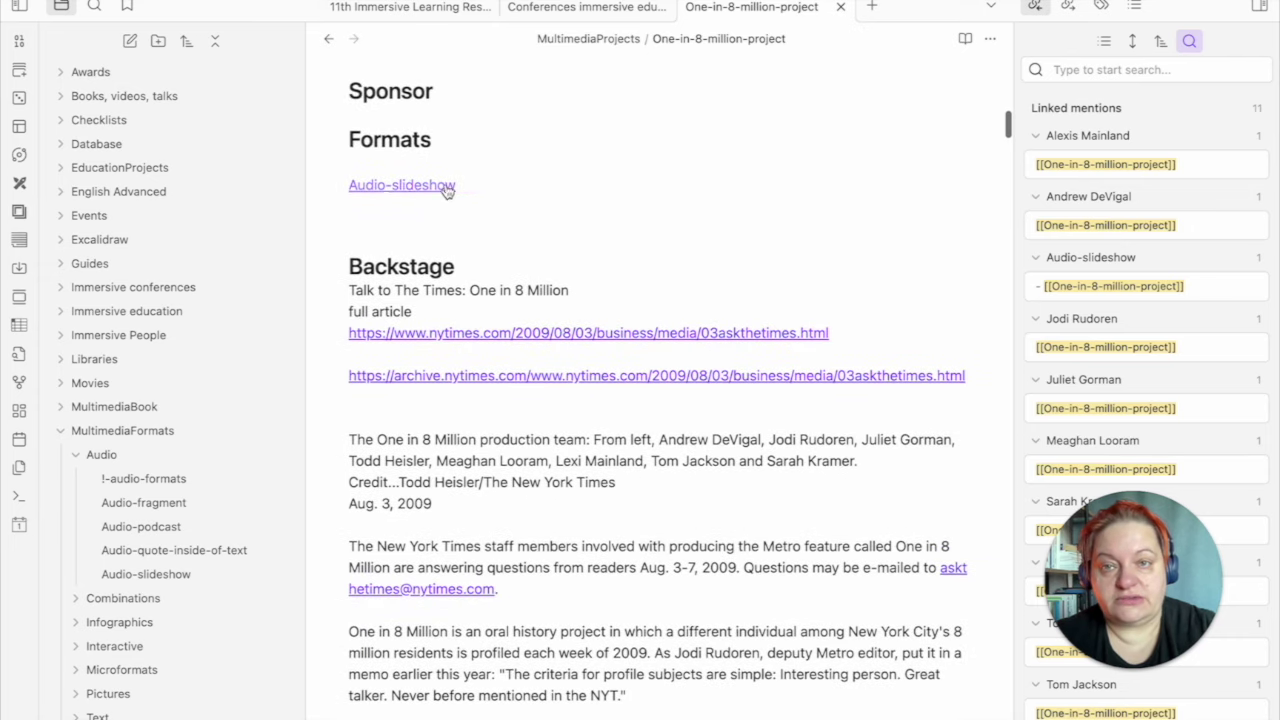
{"action": "scroll", "coordinate": [600, 250], "scroll_direction": "down", "scroll_amount": 2}
{"action": "scroll", "coordinate": [602, 251], "scroll_direction": "down", "scroll_amount": 1}
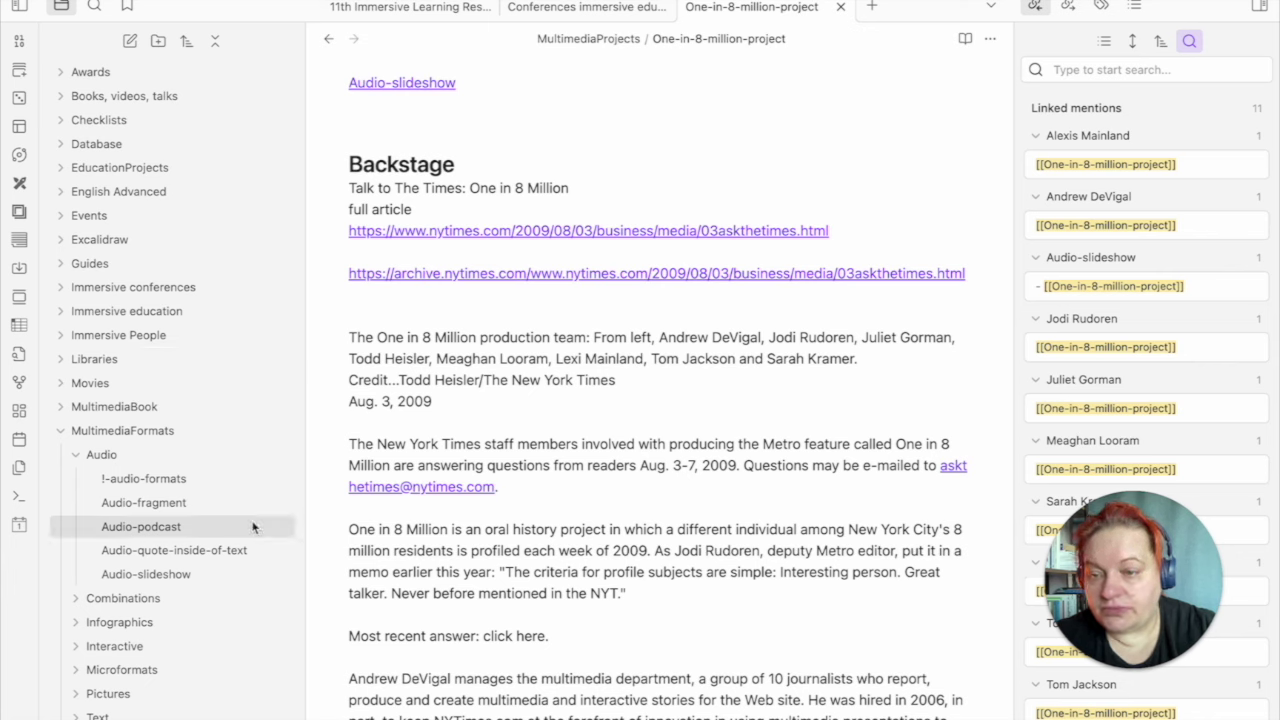
- Collapse MultimediaFormats and look through the Air-pollution-body note in MultimediaProjects as a reference
{"action": "left_click", "coordinate": [58, 432]}
{"action": "left_click", "coordinate": [118, 455]}
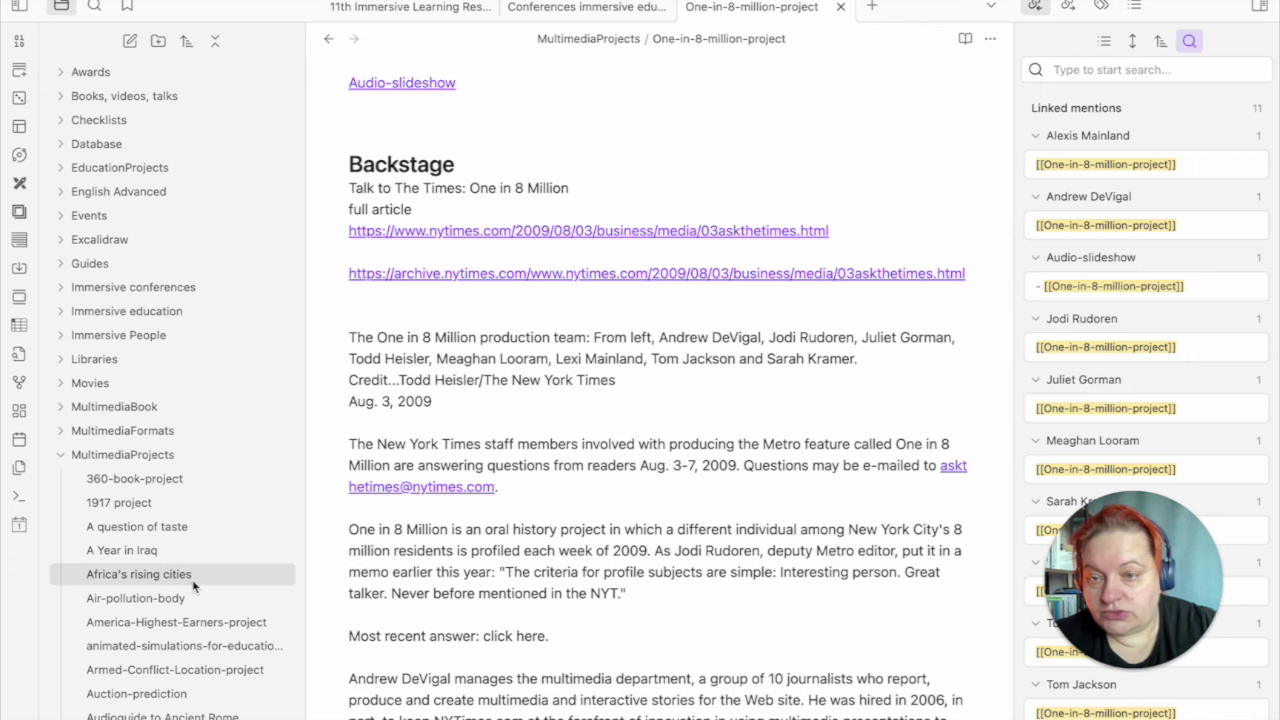
{"action": "left_click", "coordinate": [187, 607]}
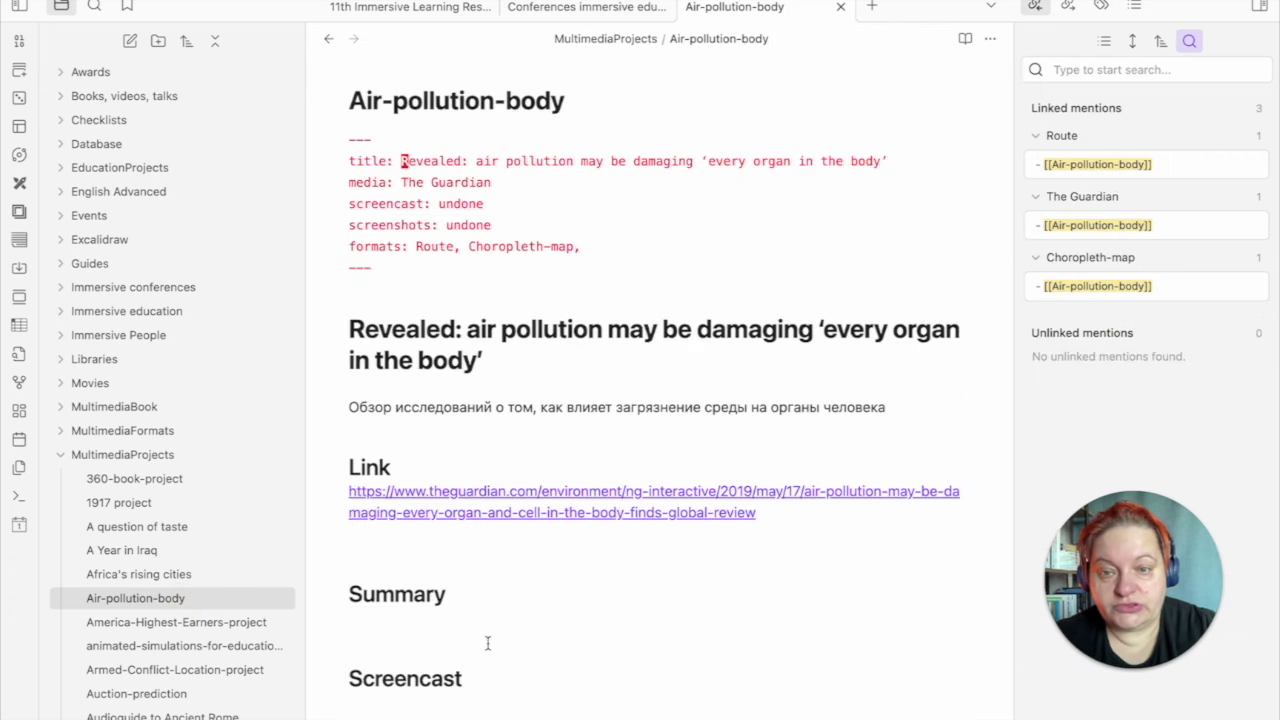
{"action": "scroll", "coordinate": [487, 643], "scroll_direction": "down", "scroll_amount": 5}
{"action": "scroll", "coordinate": [487, 643], "scroll_direction": "down", "scroll_amount": 8}
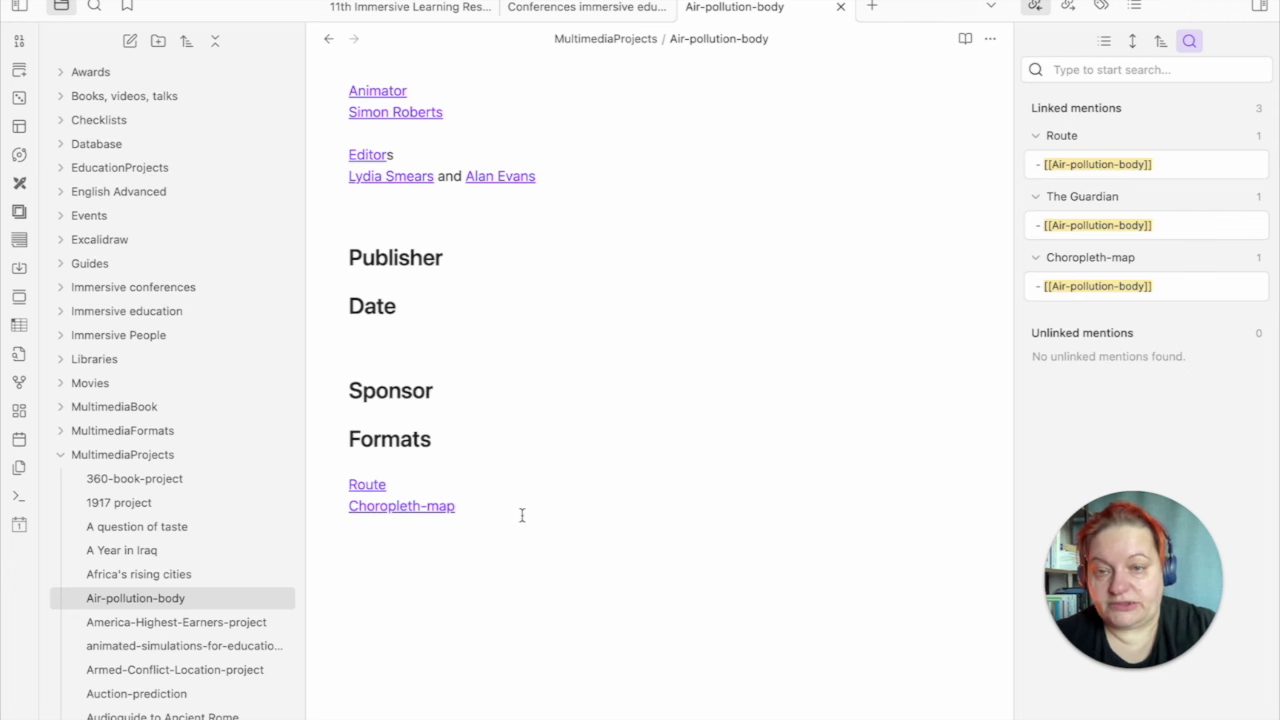
{"action": "scroll", "coordinate": [240, 555], "scroll_direction": "up", "scroll_amount": 2}
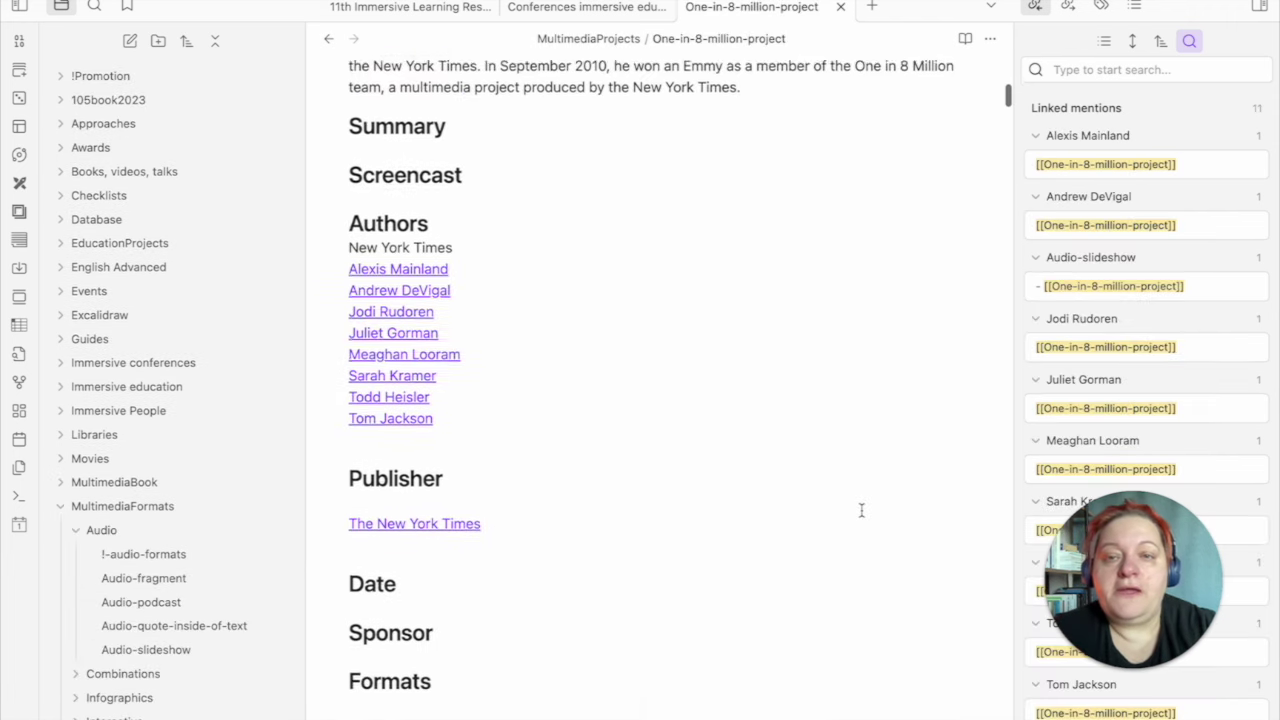
{"action": "scroll", "coordinate": [861, 510], "scroll_direction": "down", "scroll_amount": 1}
{"action": "scroll", "coordinate": [861, 510], "scroll_direction": "up", "scroll_amount": 6}
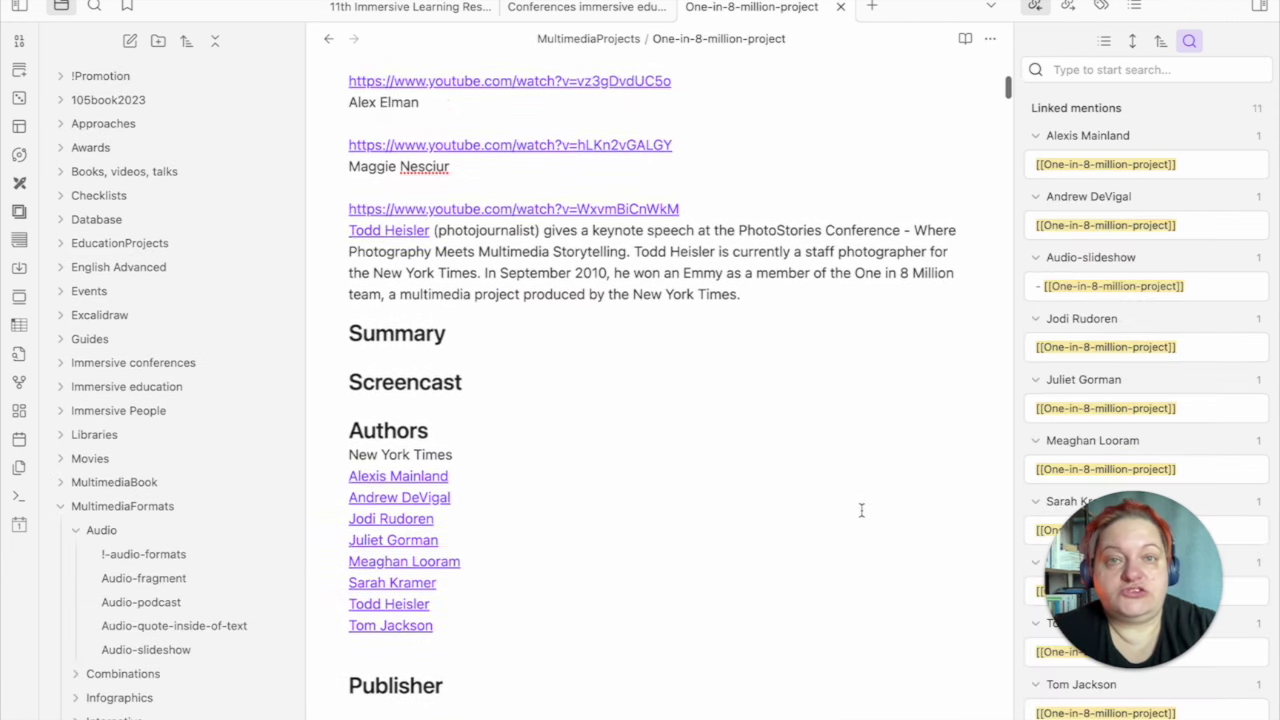
{"action": "scroll", "coordinate": [861, 510], "scroll_direction": "up", "scroll_amount": 3}
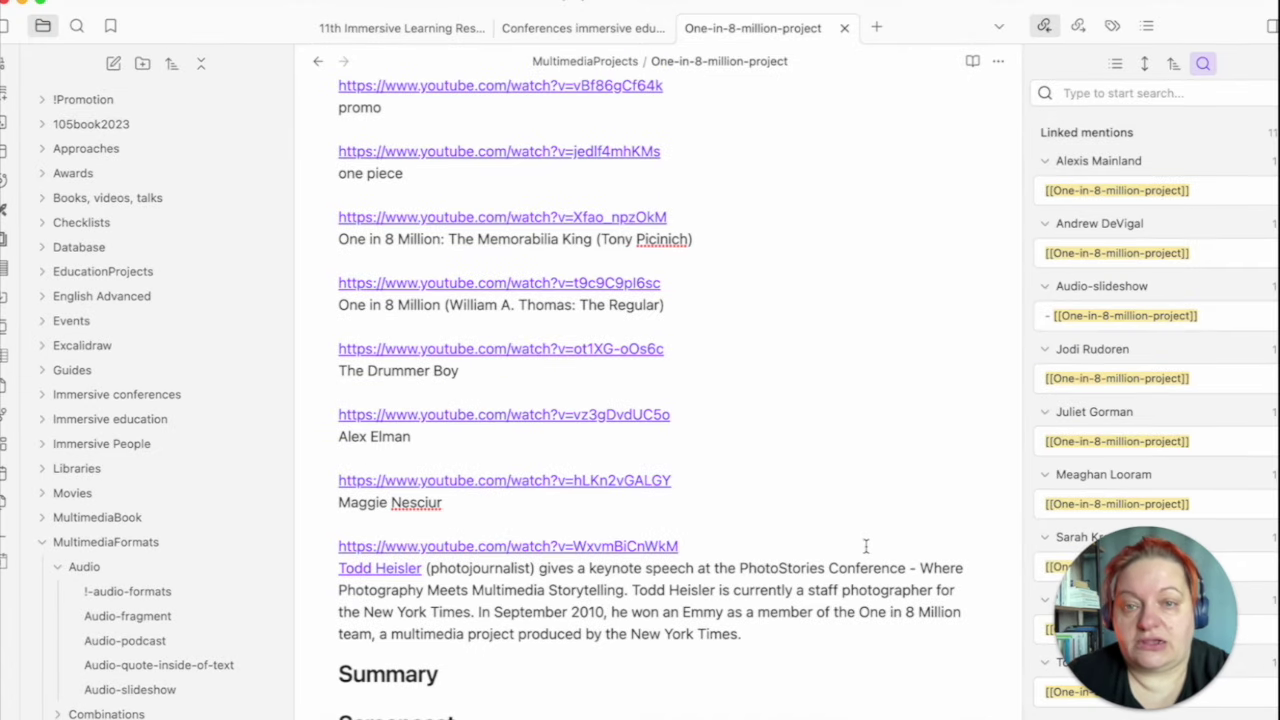
- Show the MM projects collection in the Multimedia World space, still holding 0 entries
{"action": "key", "text": "super+Tab"}
{"action": "key", "text": "super+Tab"}
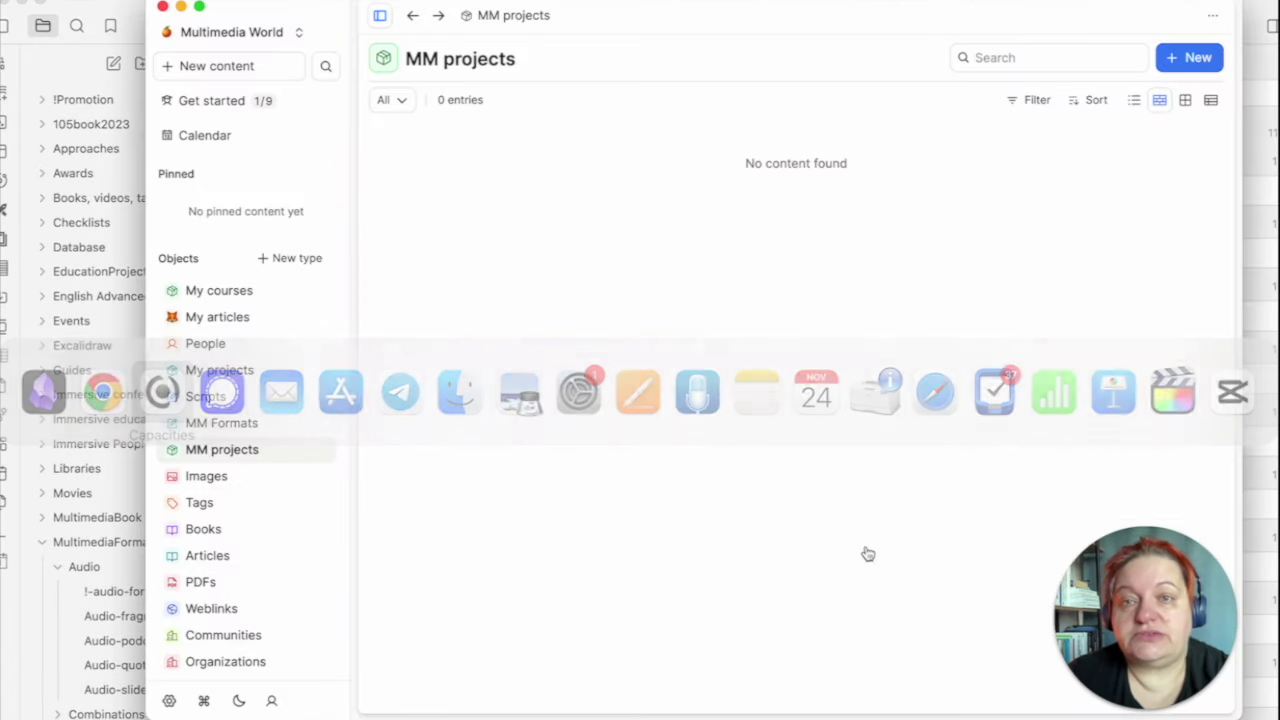
{"action": "mouse_move", "coordinate": [320, 449]}
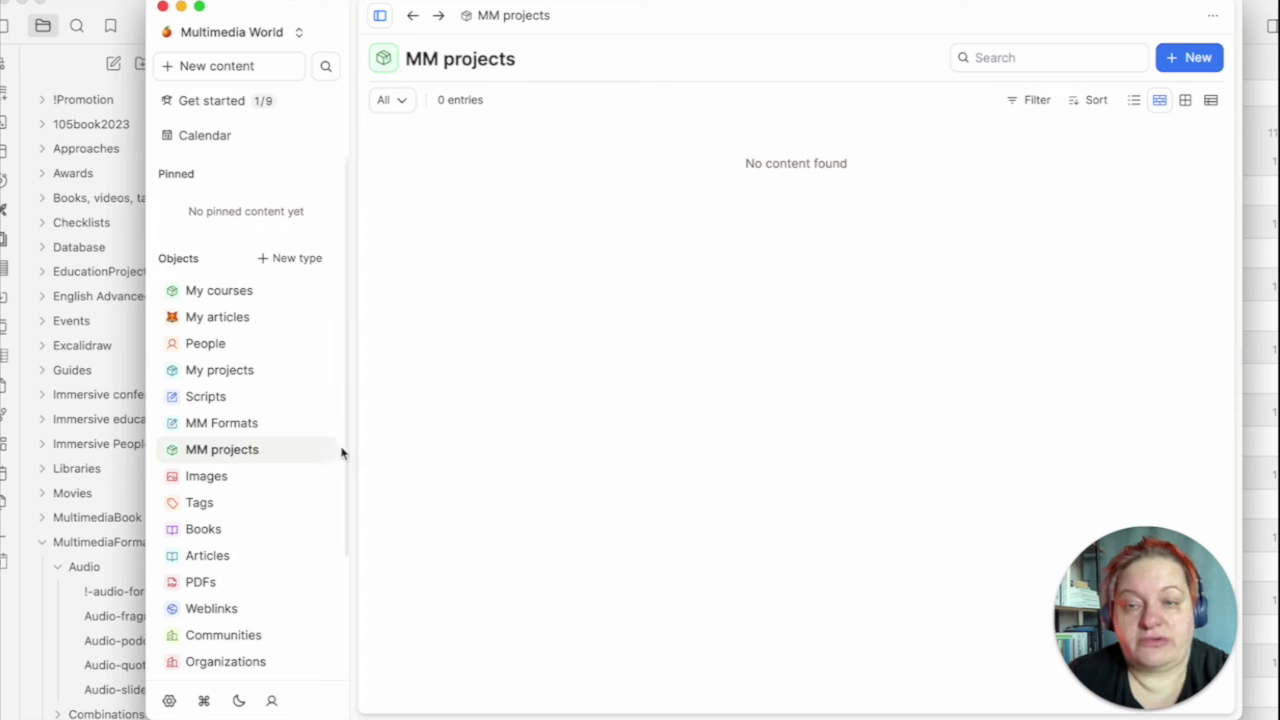
{"action": "mouse_move", "coordinate": [200, 456]}
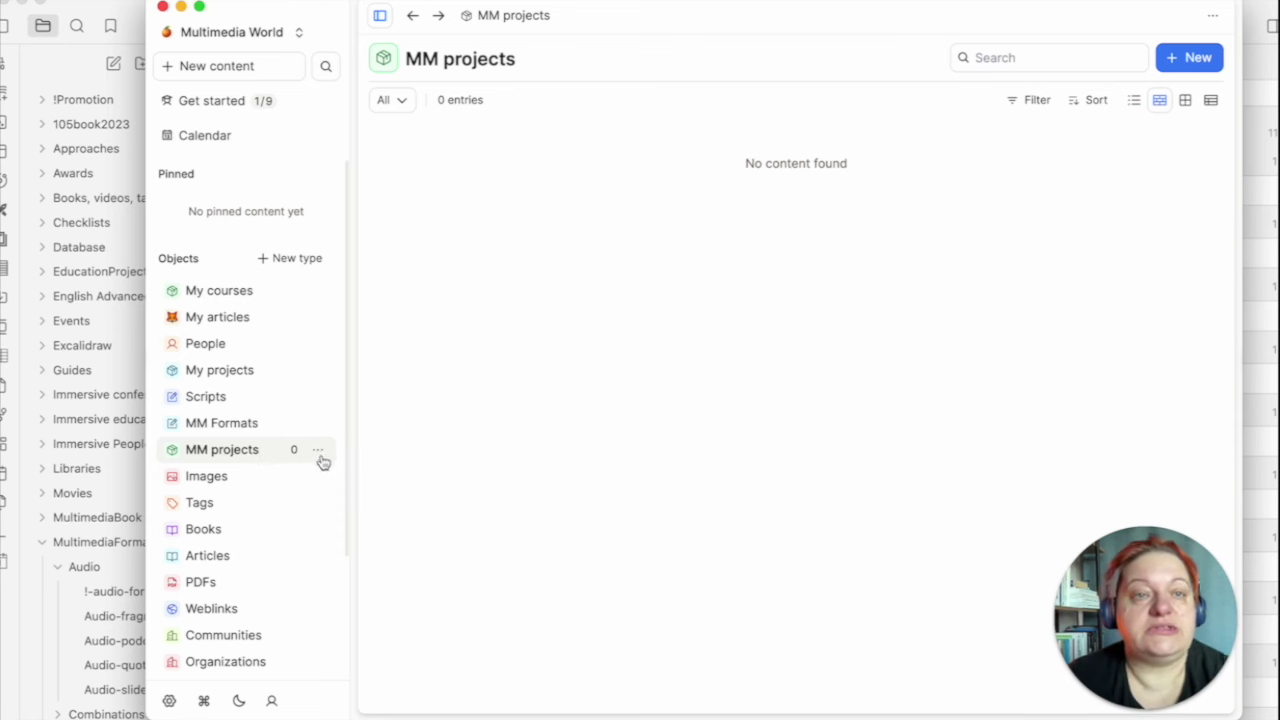
- Create a new untitled MM project object in the MM projects collection
{"action": "left_click", "coordinate": [1199, 60]}
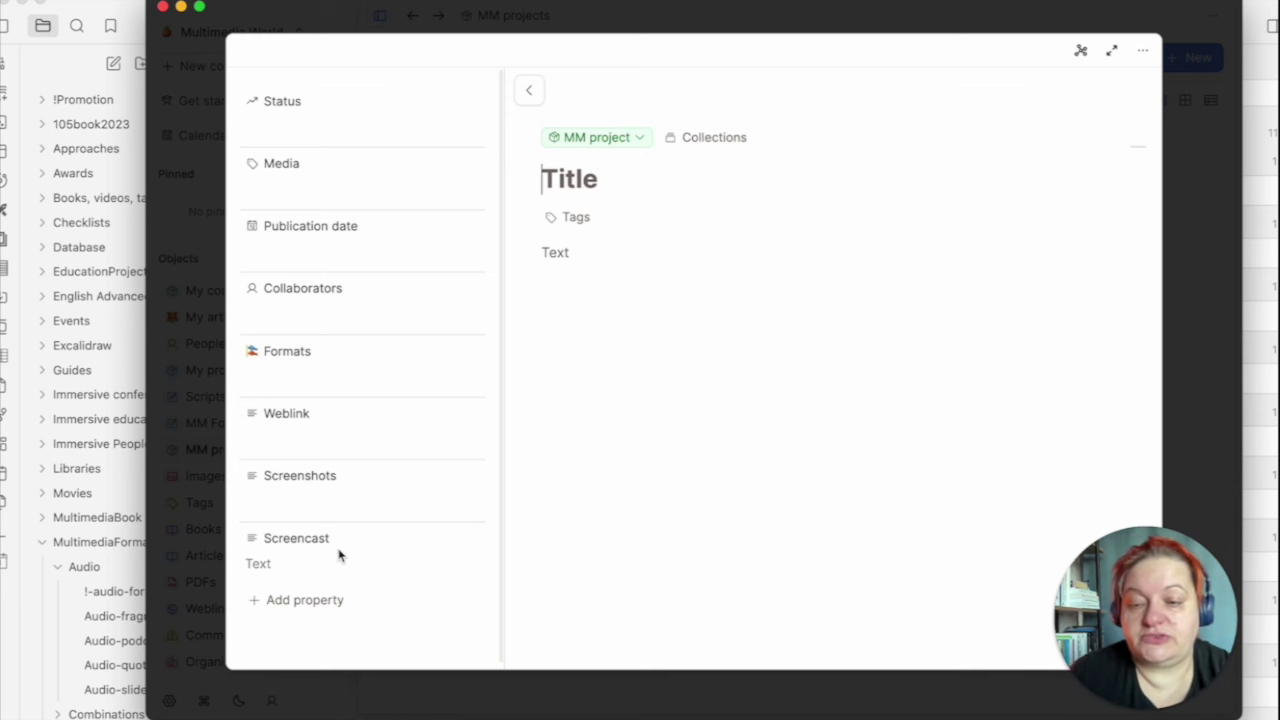
- Open the Аудиоформаты folder in the Yandex Disk project library
{"action": "left_click", "coordinate": [163, 391]}
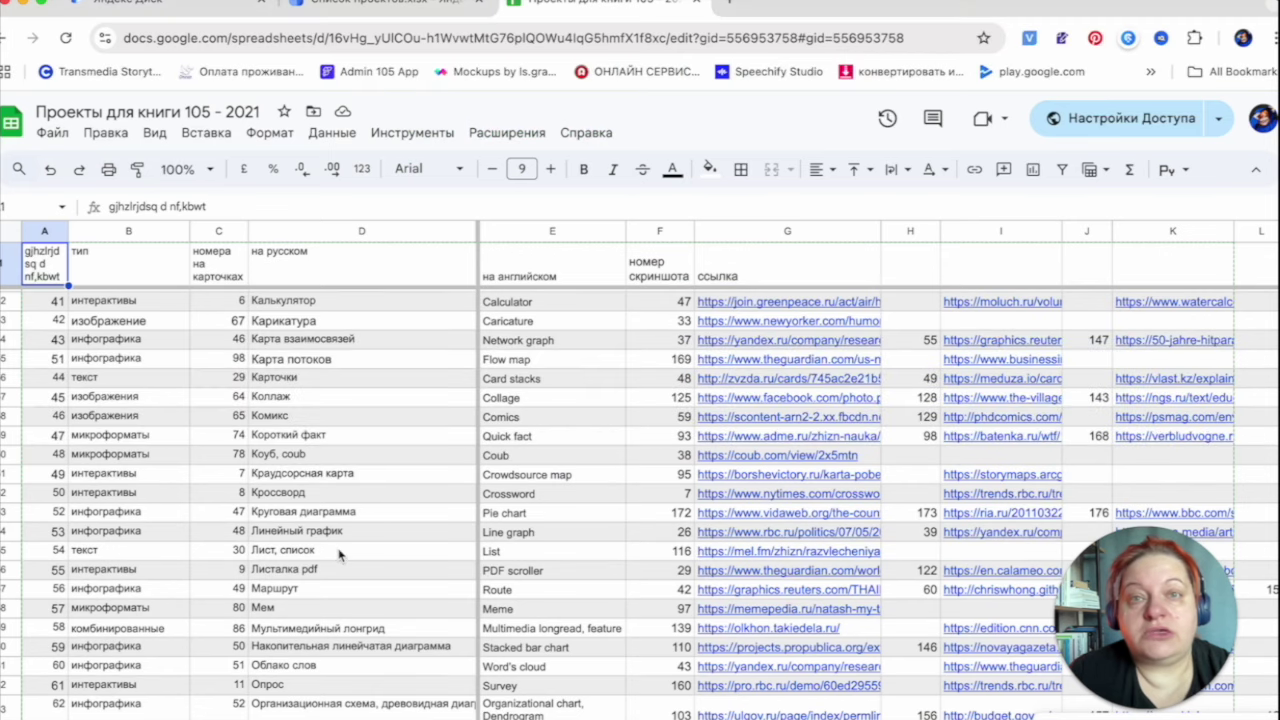
{"action": "left_click", "coordinate": [165, 5]}
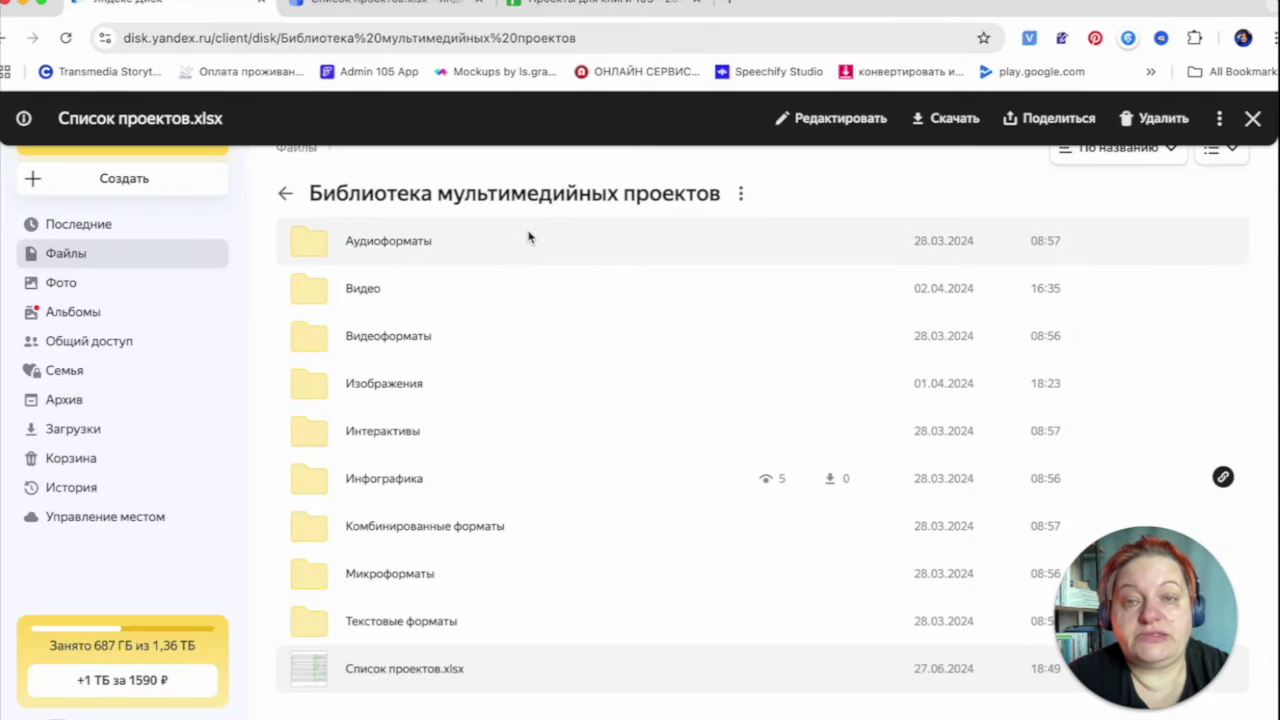
{"action": "left_click", "coordinate": [406, 250]}
{"action": "double_click", "coordinate": [406, 250]}
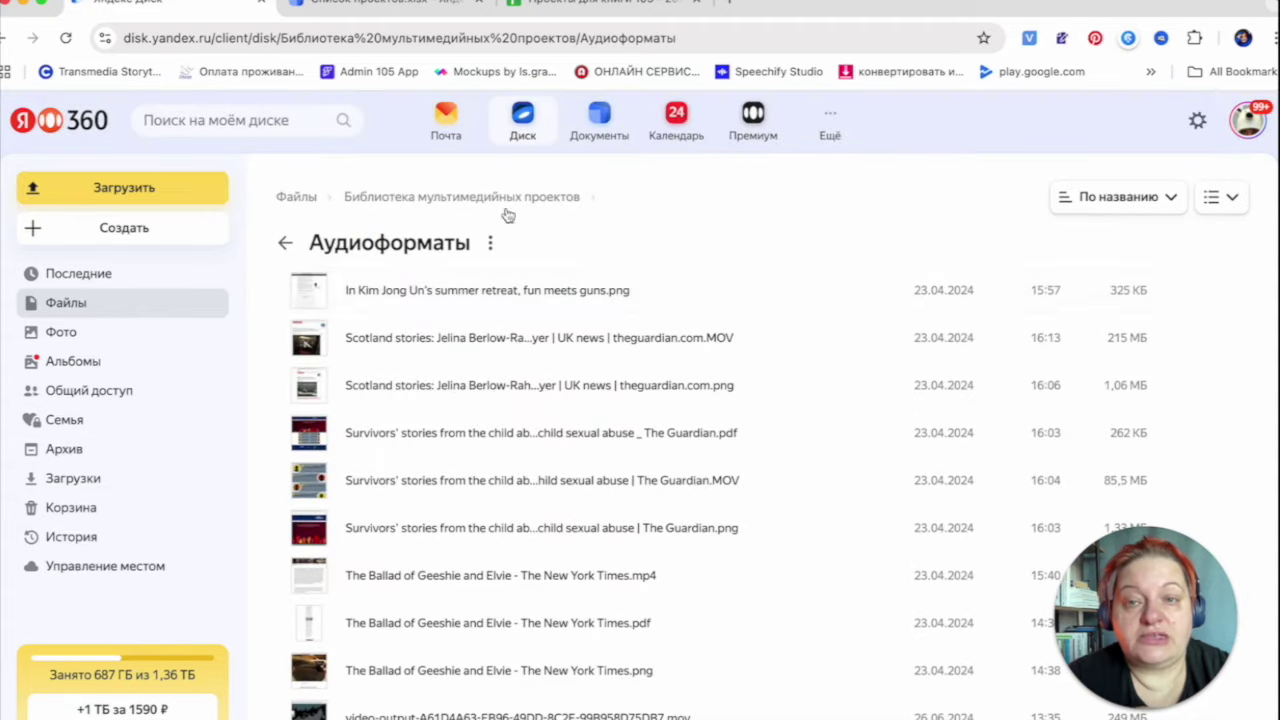
- Look through the Аудиоформаты file list, then return to the untitled MM project
{"action": "scroll", "coordinate": [641, 703], "scroll_direction": "down", "scroll_amount": 4}
{"action": "scroll", "coordinate": [641, 702], "scroll_direction": "down", "scroll_amount": 5}
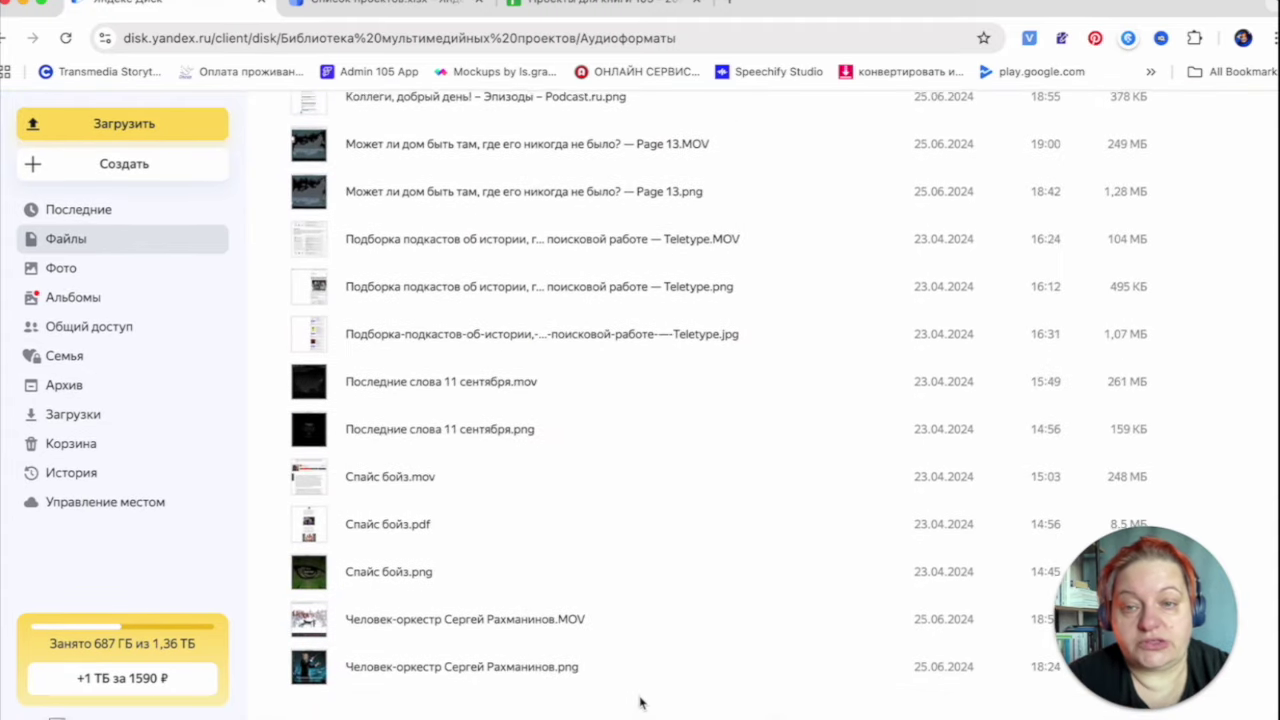
{"action": "scroll", "coordinate": [660, 395], "scroll_direction": "up", "scroll_amount": 2}
{"action": "scroll", "coordinate": [662, 378], "scroll_direction": "up", "scroll_amount": 6}
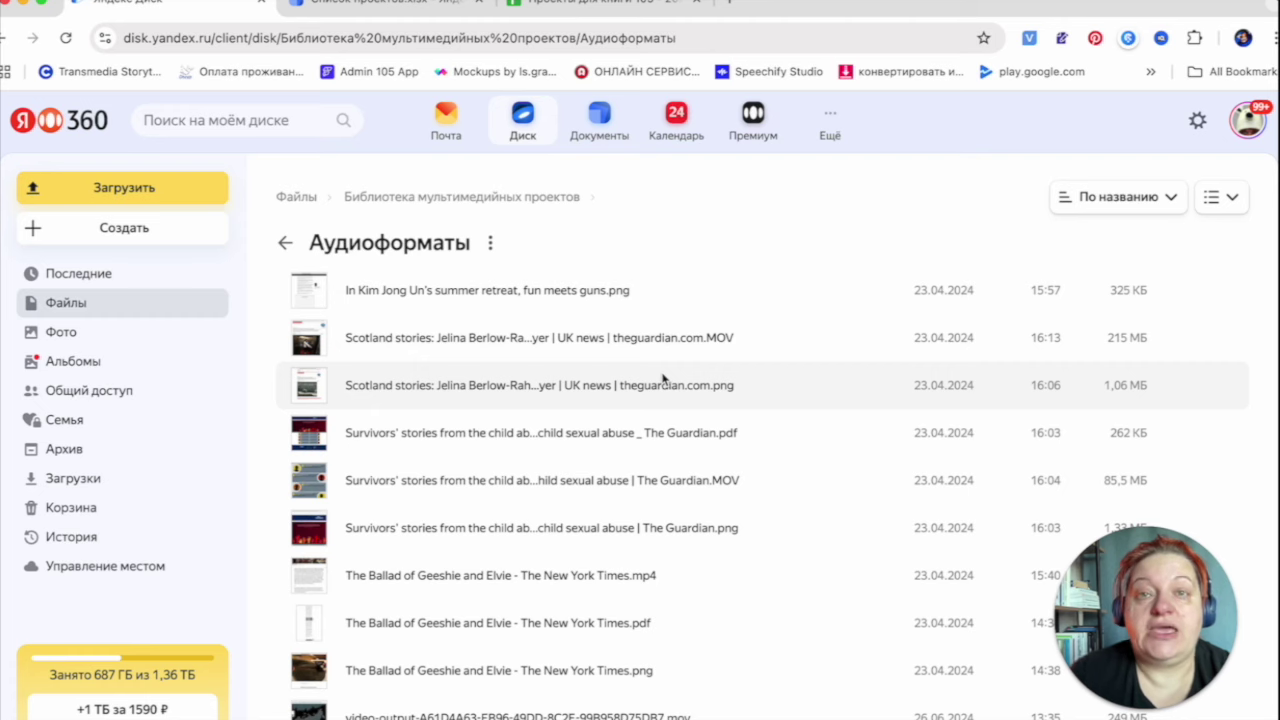
{"action": "key", "text": "super+Tab"}
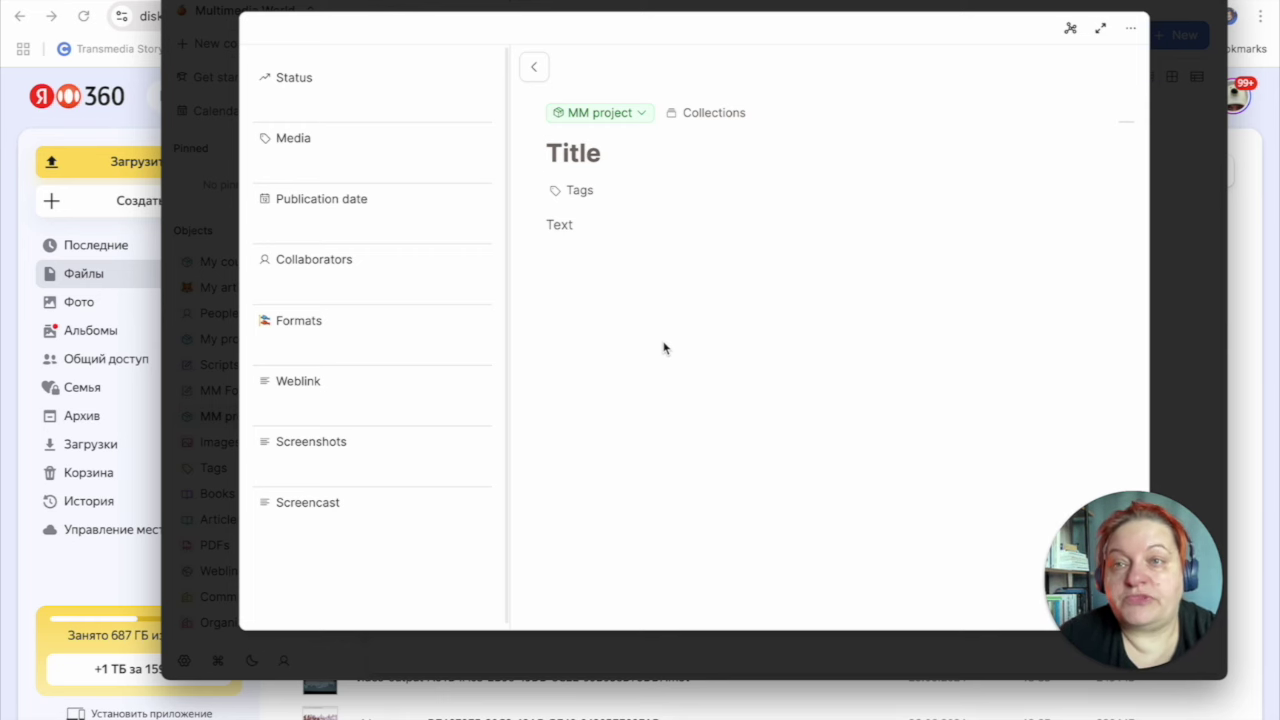
- Title the new MM project 'One in 8 million', copied from the Obsidian note's heading
{"action": "key", "text": "super+Tab"}
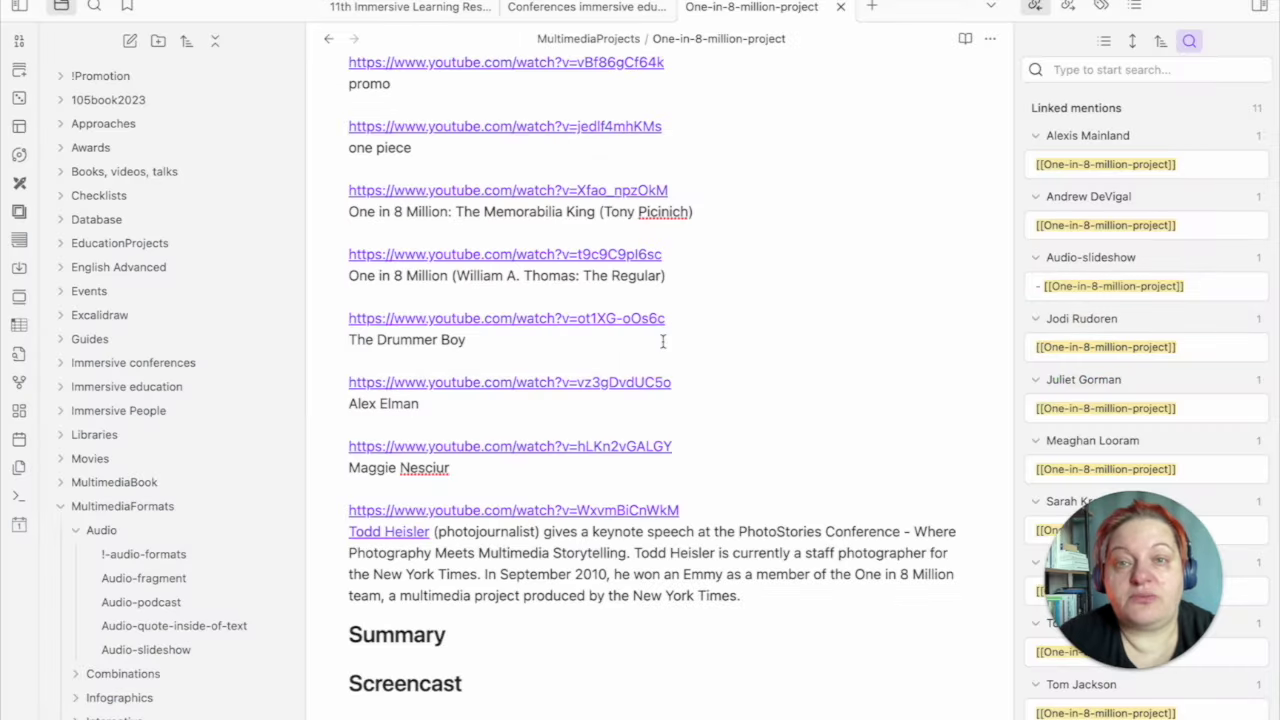
{"action": "scroll", "coordinate": [737, 270], "scroll_direction": "up", "scroll_amount": 3}
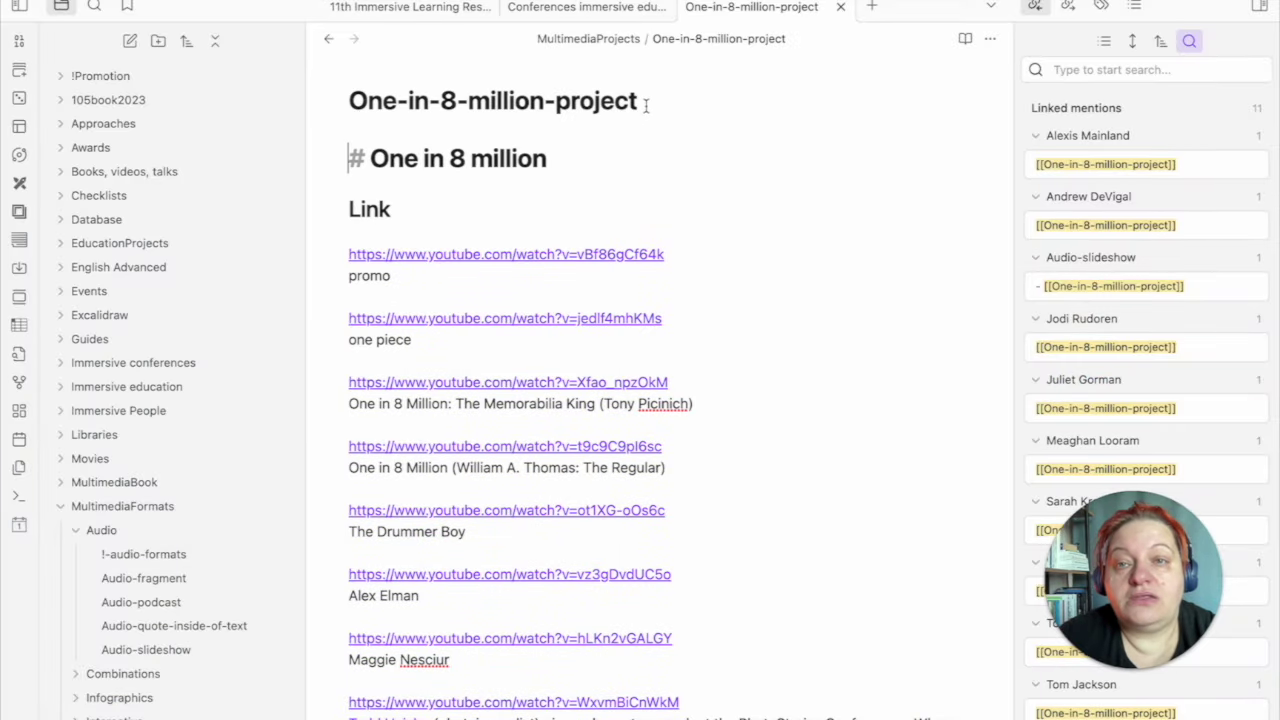
{"action": "left_click", "coordinate": [573, 166]}
{"action": "left_click_drag", "start_coordinate": [573, 166], "coordinate": [371, 166]}
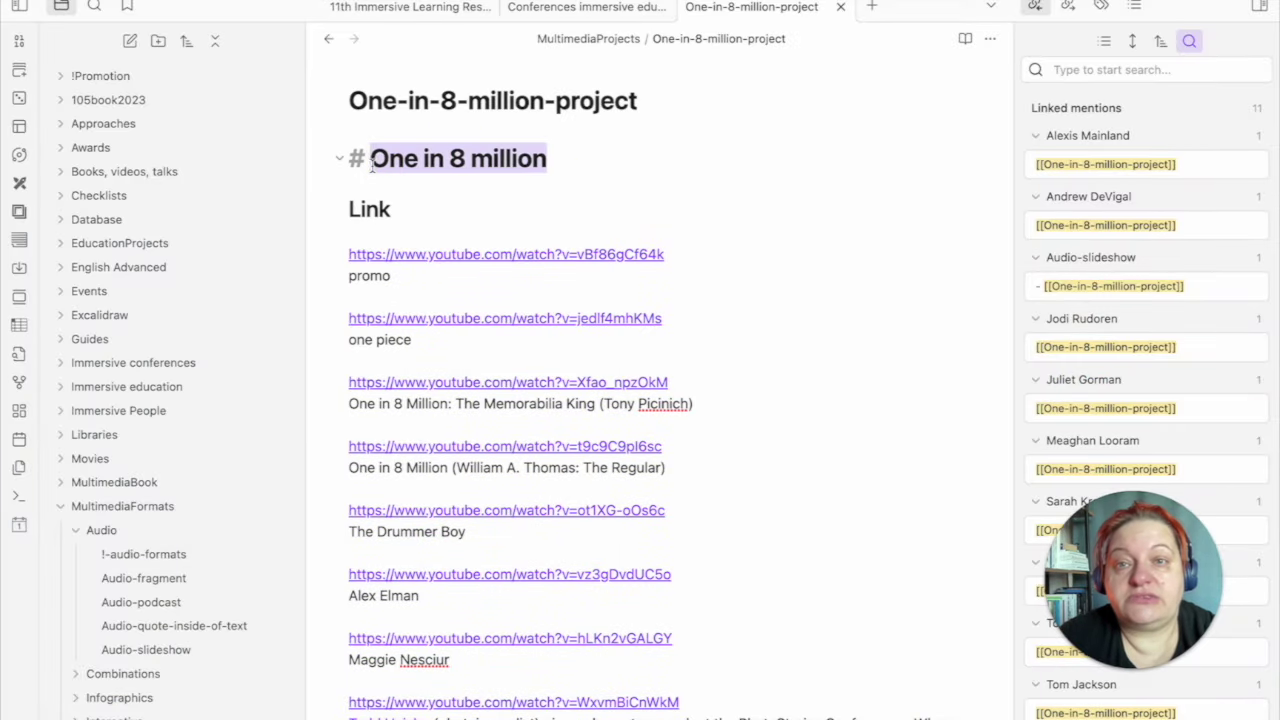
{"action": "key", "text": "super+c"}
{"action": "key", "text": "super+Tab"}
{"action": "key", "text": "super+v"}
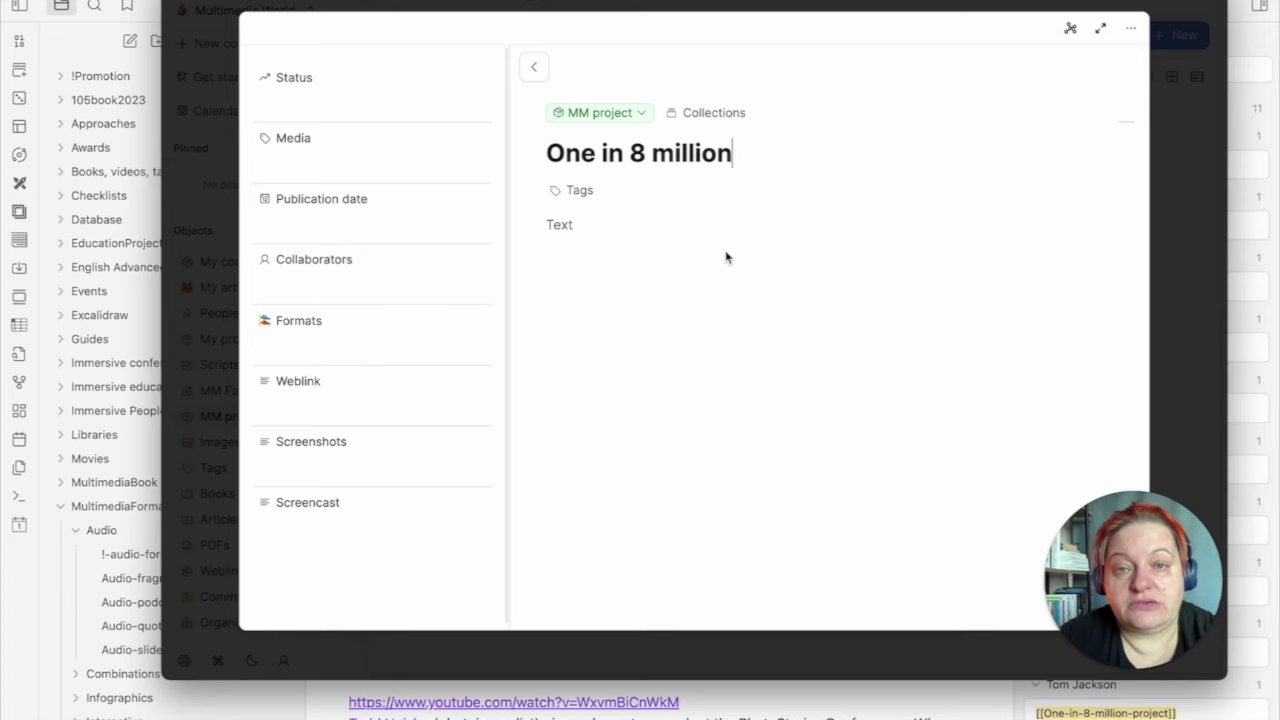
- Copy the note's list of authors for use as collaborators
{"action": "key", "text": "super+Tab"}
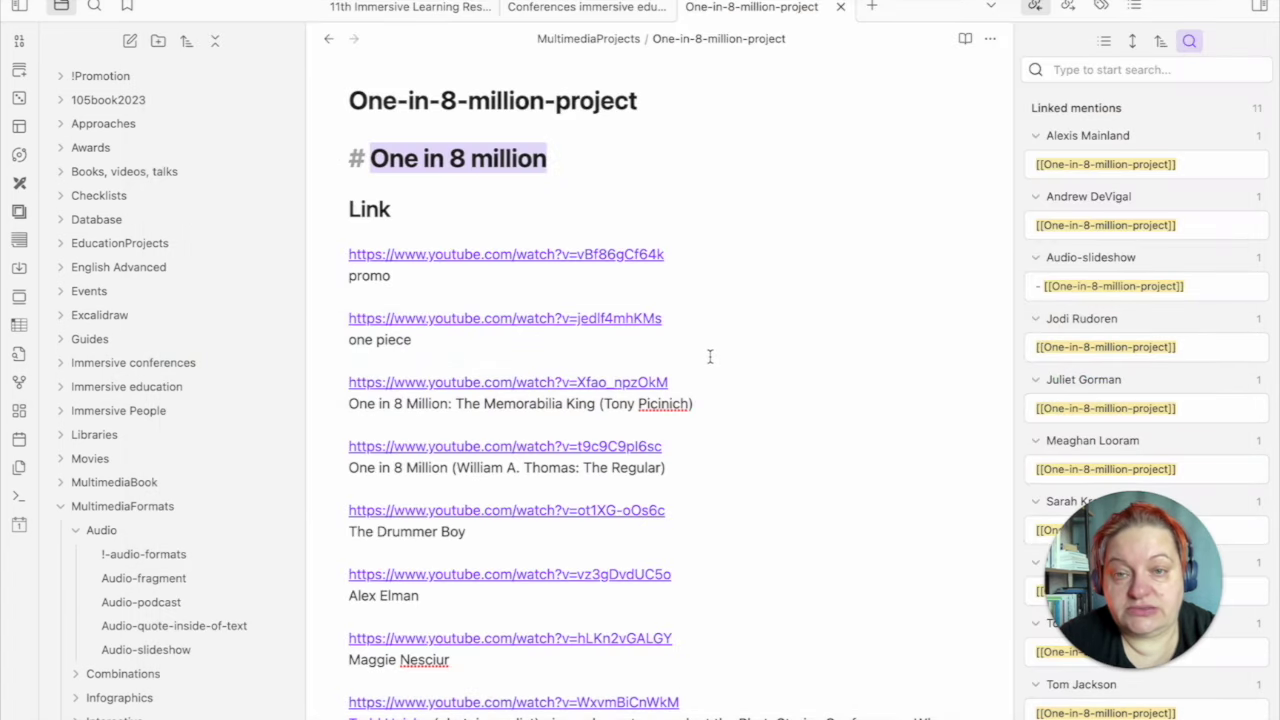
{"action": "scroll", "coordinate": [710, 356], "scroll_direction": "down", "scroll_amount": 5}
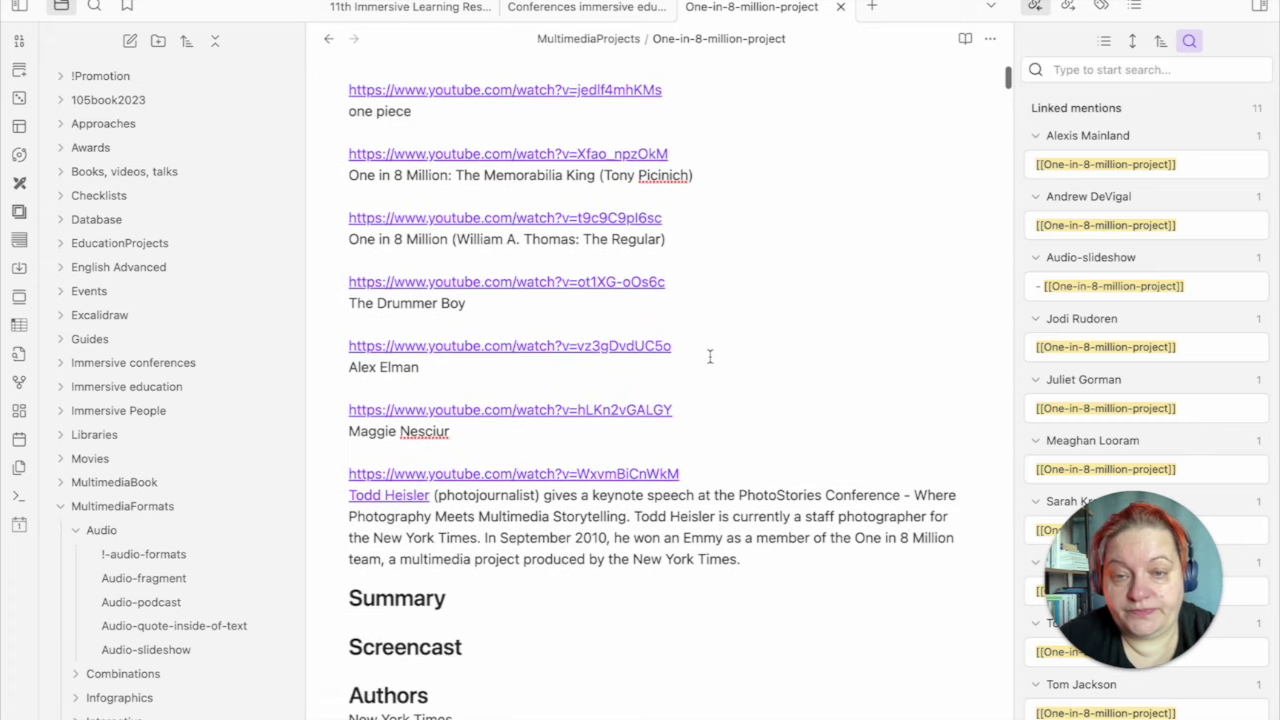
{"action": "scroll", "coordinate": [710, 356], "scroll_direction": "down", "scroll_amount": 8}
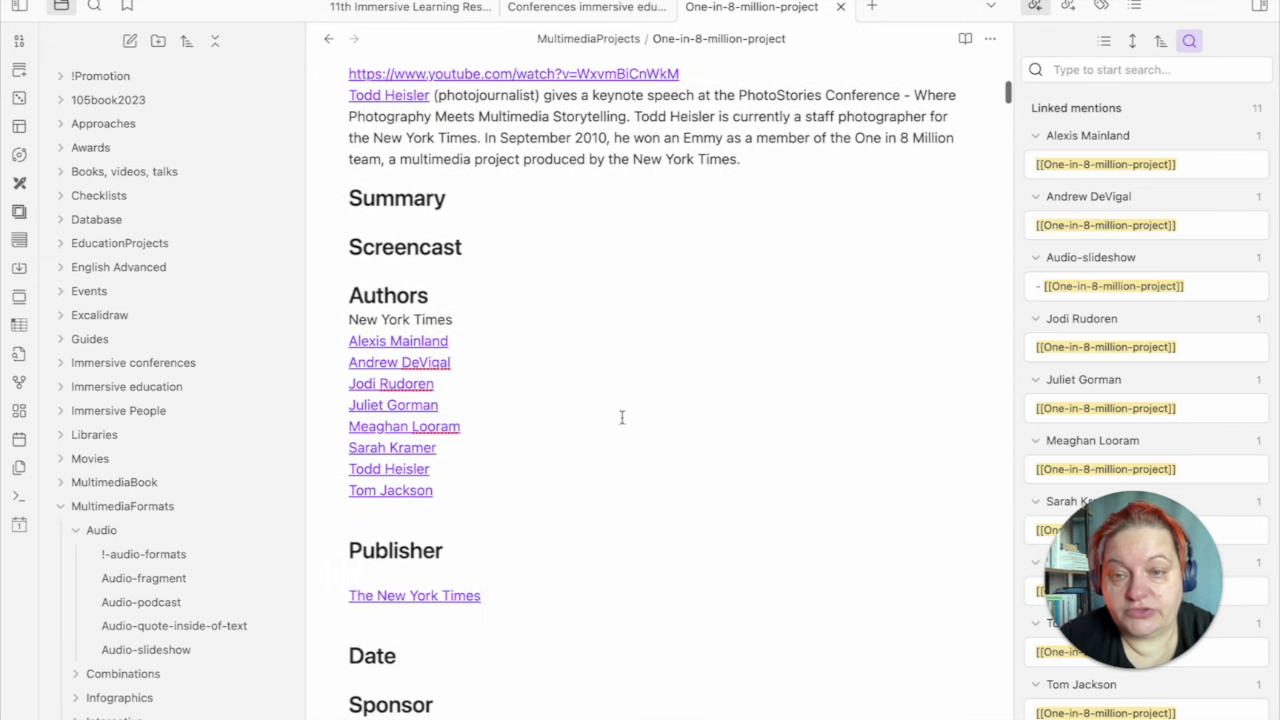
{"action": "left_click_drag", "start_coordinate": [452, 498], "coordinate": [332, 349]}
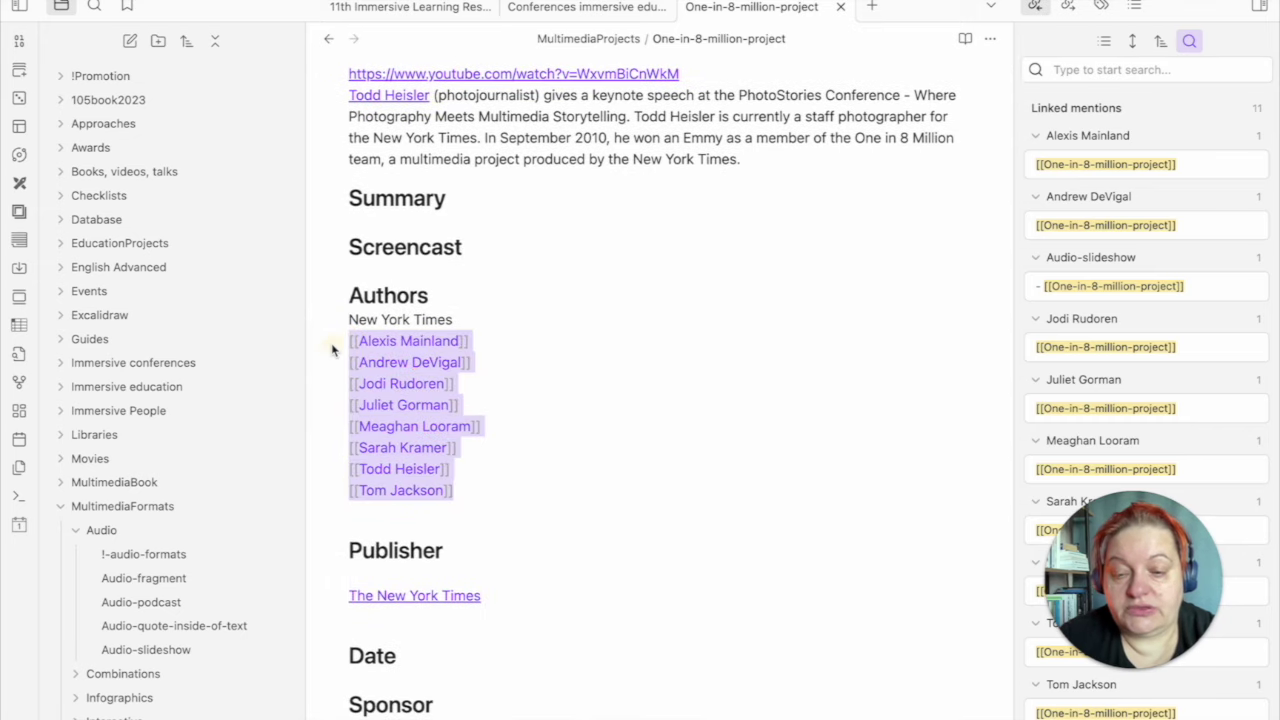
{"action": "key", "text": "super+Tab"}
- Paste the eight authors into Collaborators and turn the first into a linked page
{"action": "left_click", "coordinate": [314, 279]}
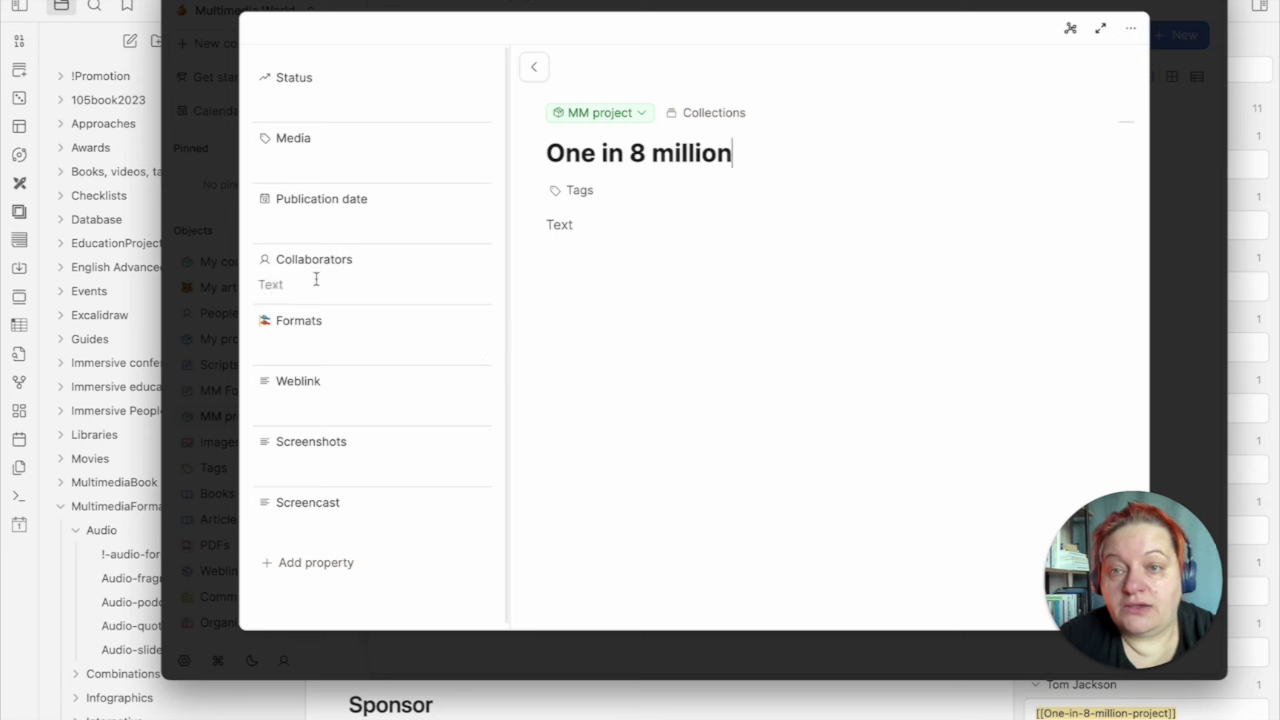
{"action": "key", "text": "super+v"}
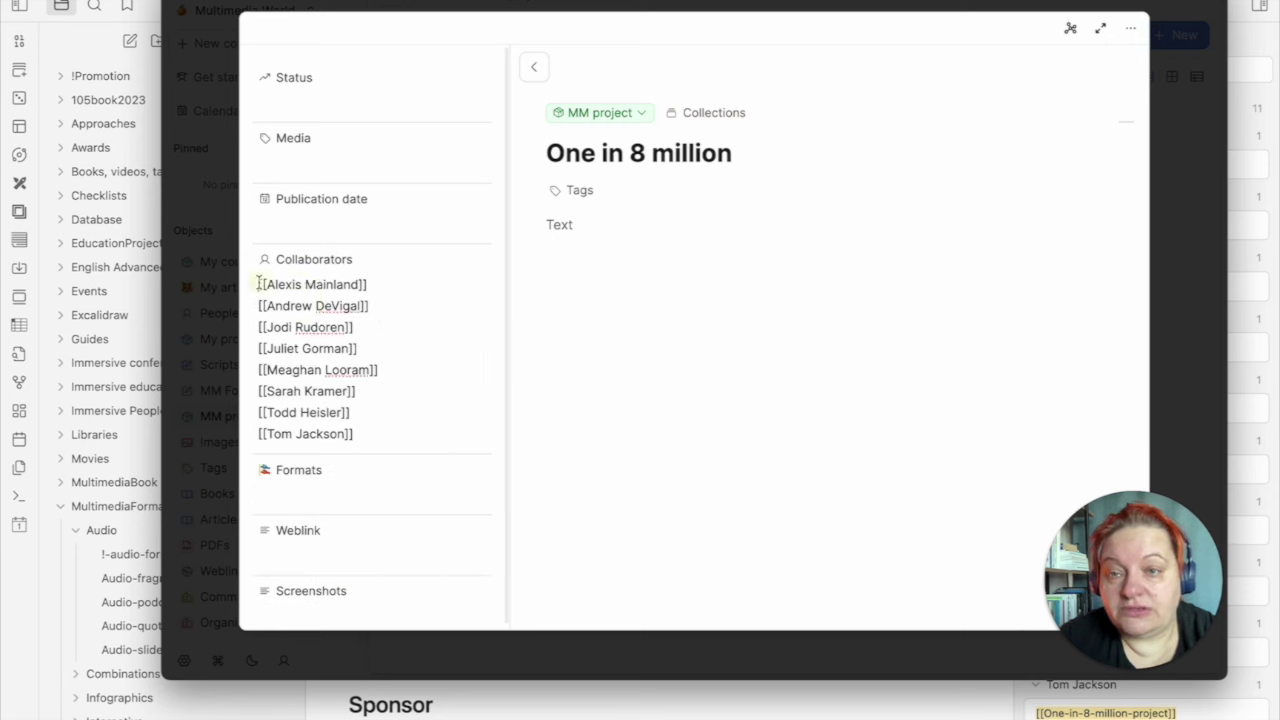
{"action": "left_click_drag", "start_coordinate": [357, 289], "coordinate": [266, 285]}
{"action": "key", "text": "BackSpace"}
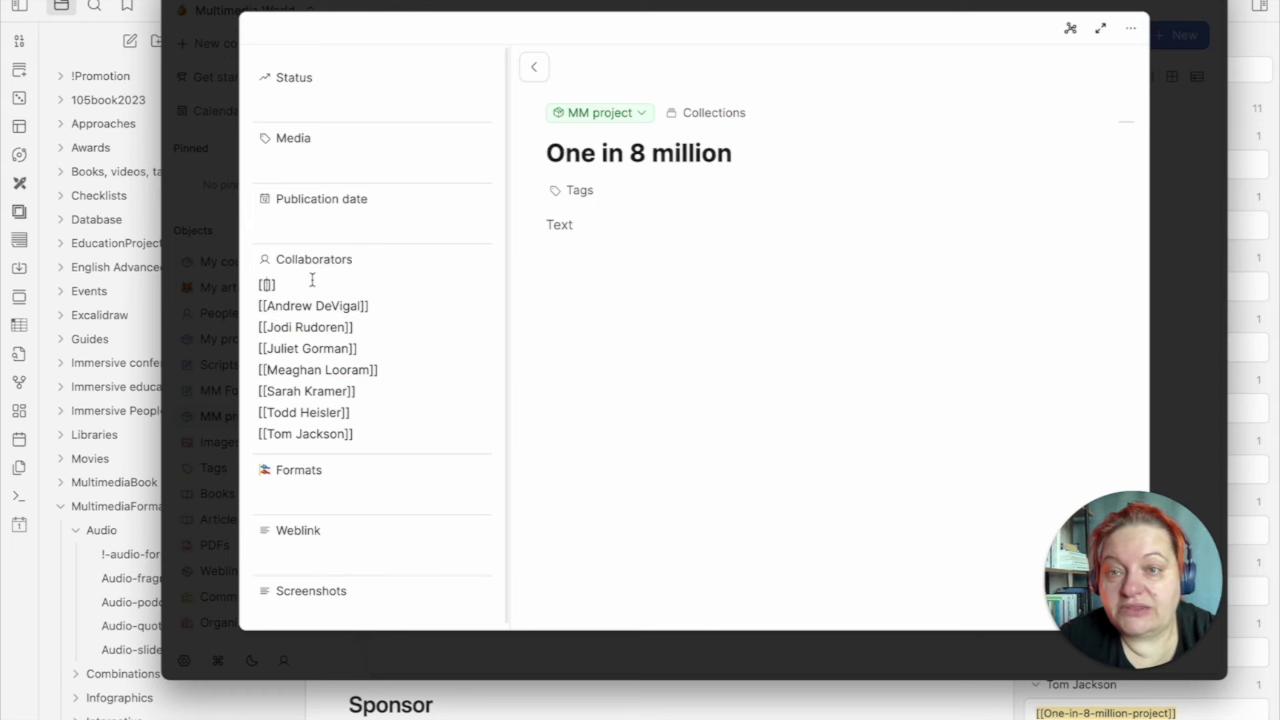
{"action": "key", "text": "BackSpace"}
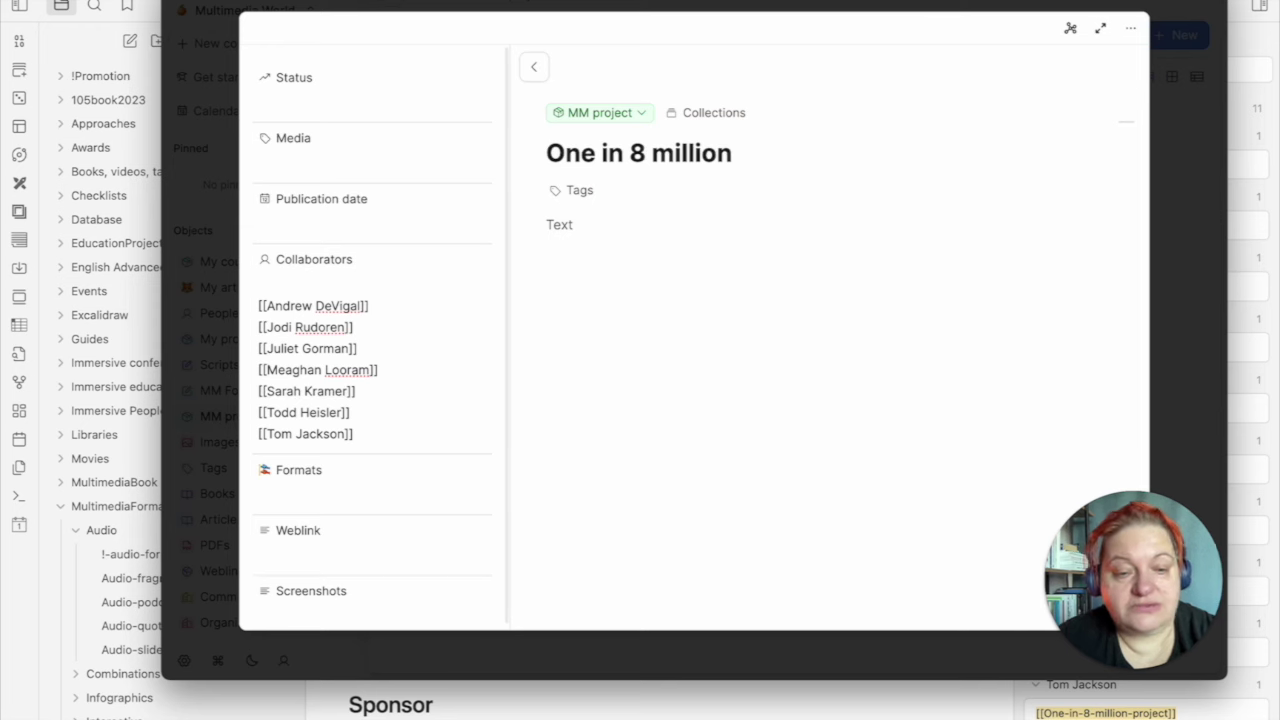
{"action": "type", "text": "[["}
{"action": "key", "text": "super+v"}
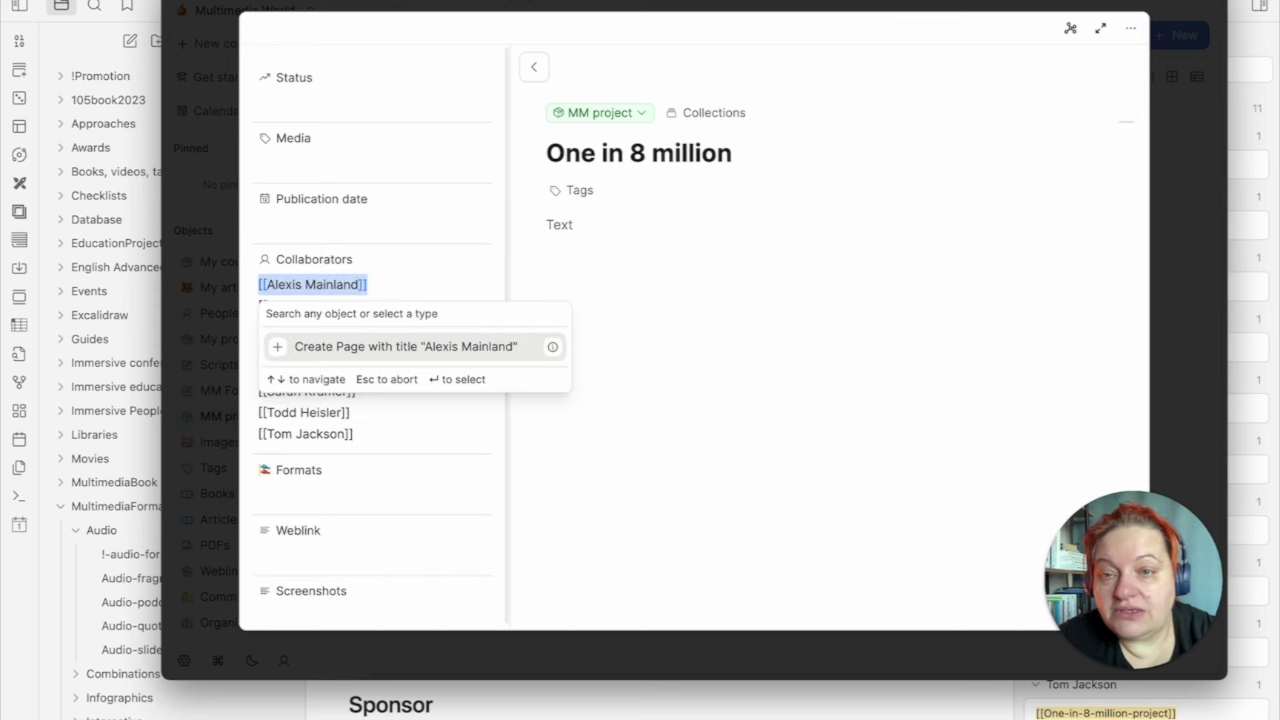
{"action": "left_click", "coordinate": [339, 346]}
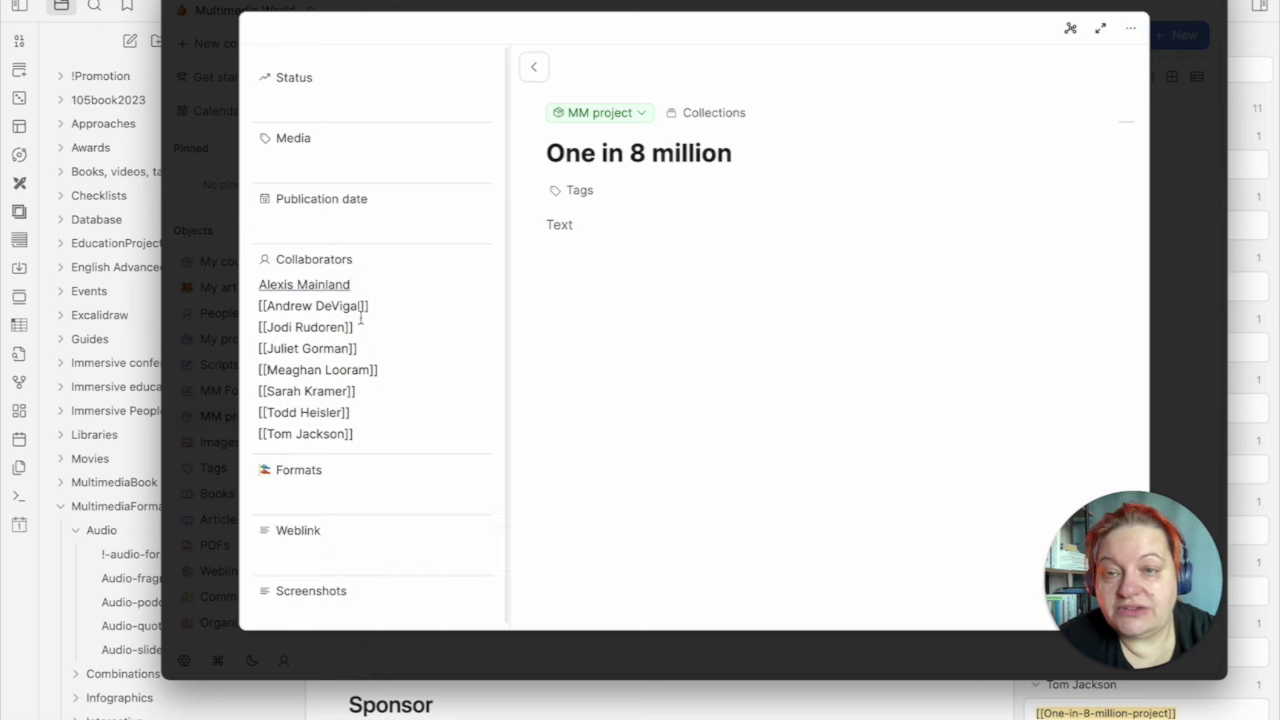
- Remove the stray blank line after the second collaborator
{"action": "left_click", "coordinate": [369, 306]}
{"action": "key", "text": "Return"}
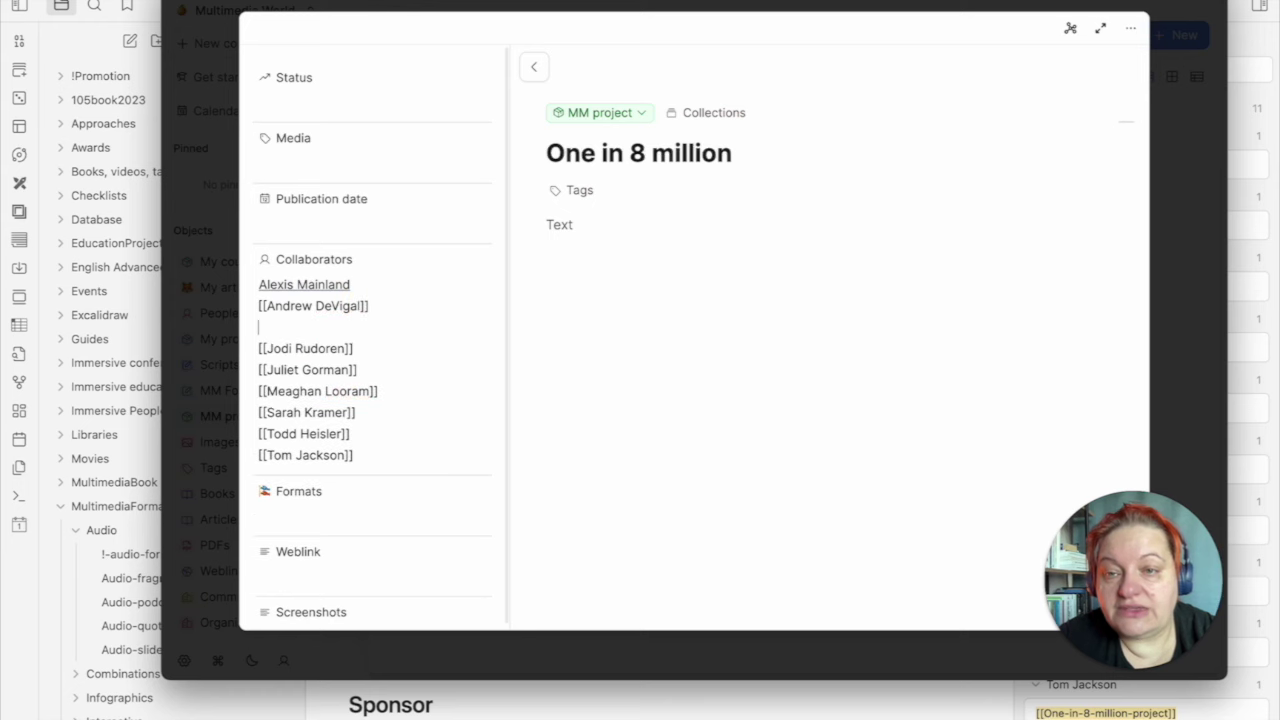
{"action": "left_click_drag", "start_coordinate": [362, 306], "coordinate": [247, 318]}
{"action": "left_click", "coordinate": [247, 320]}
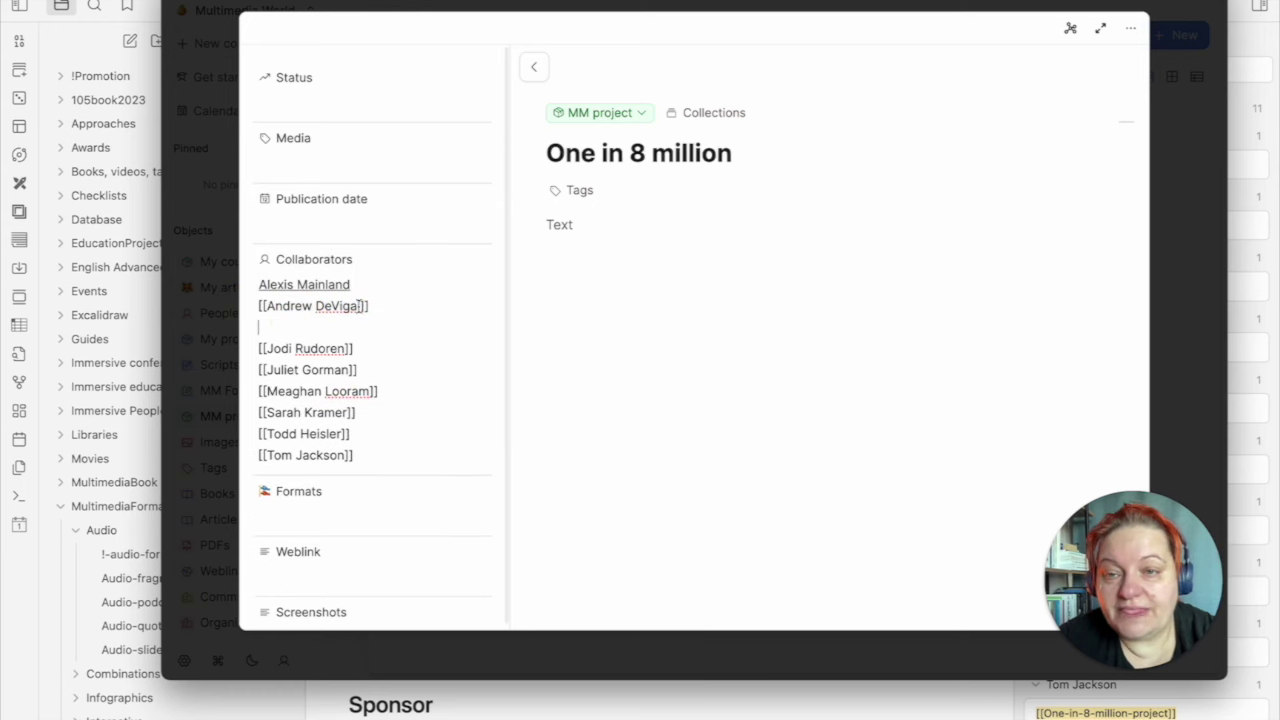
{"action": "left_click_drag", "start_coordinate": [362, 306], "coordinate": [268, 306]}
{"action": "left_click", "coordinate": [317, 328]}
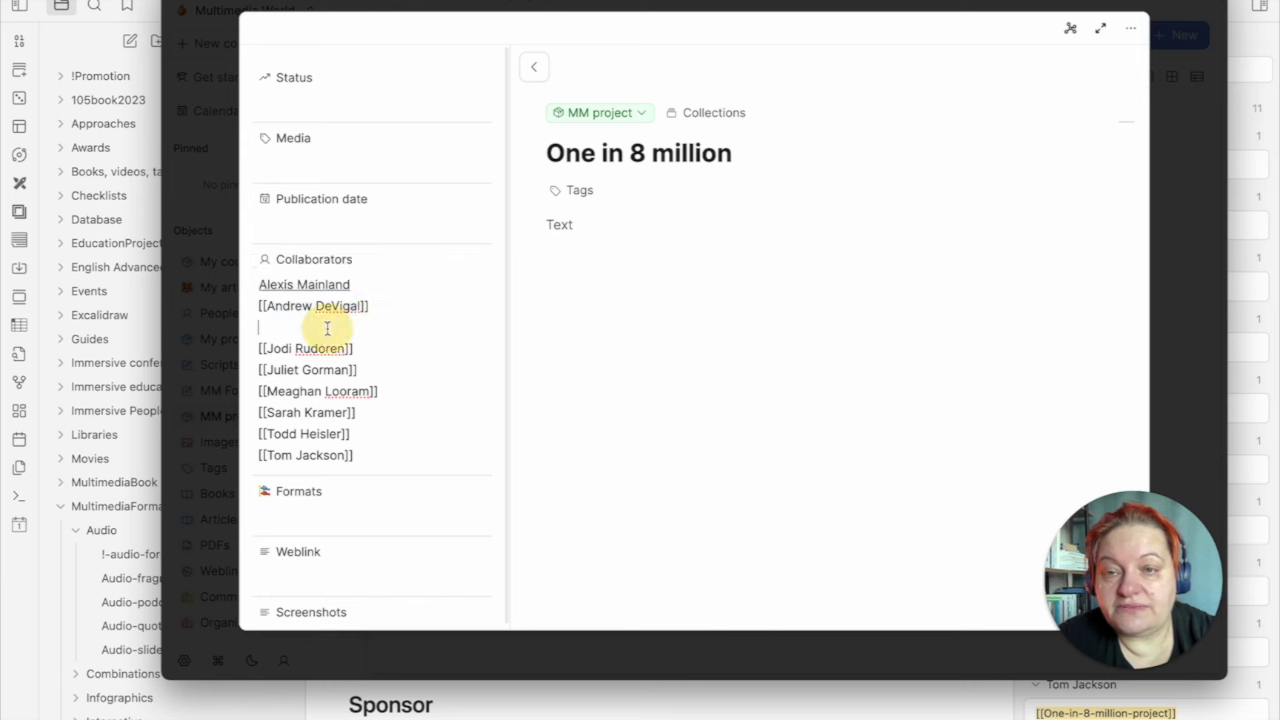
{"action": "key", "text": "BackSpace"}
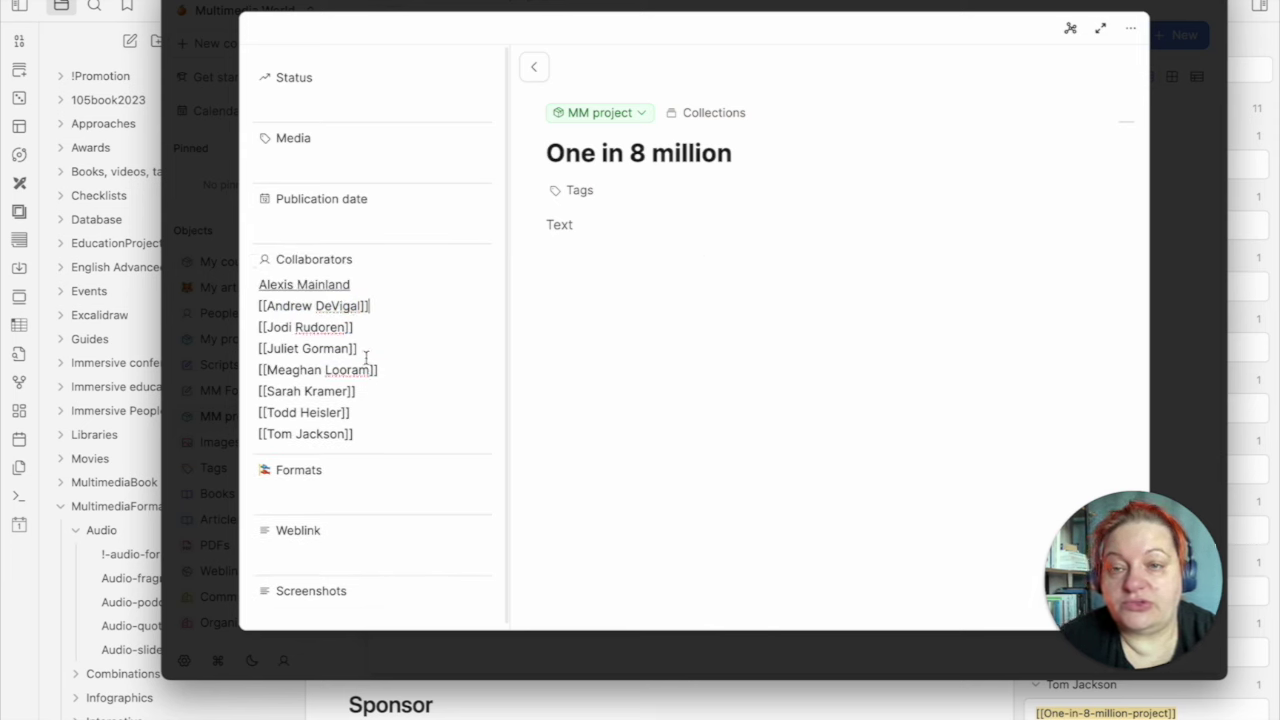
{"action": "mouse_move", "coordinate": [315, 291]}
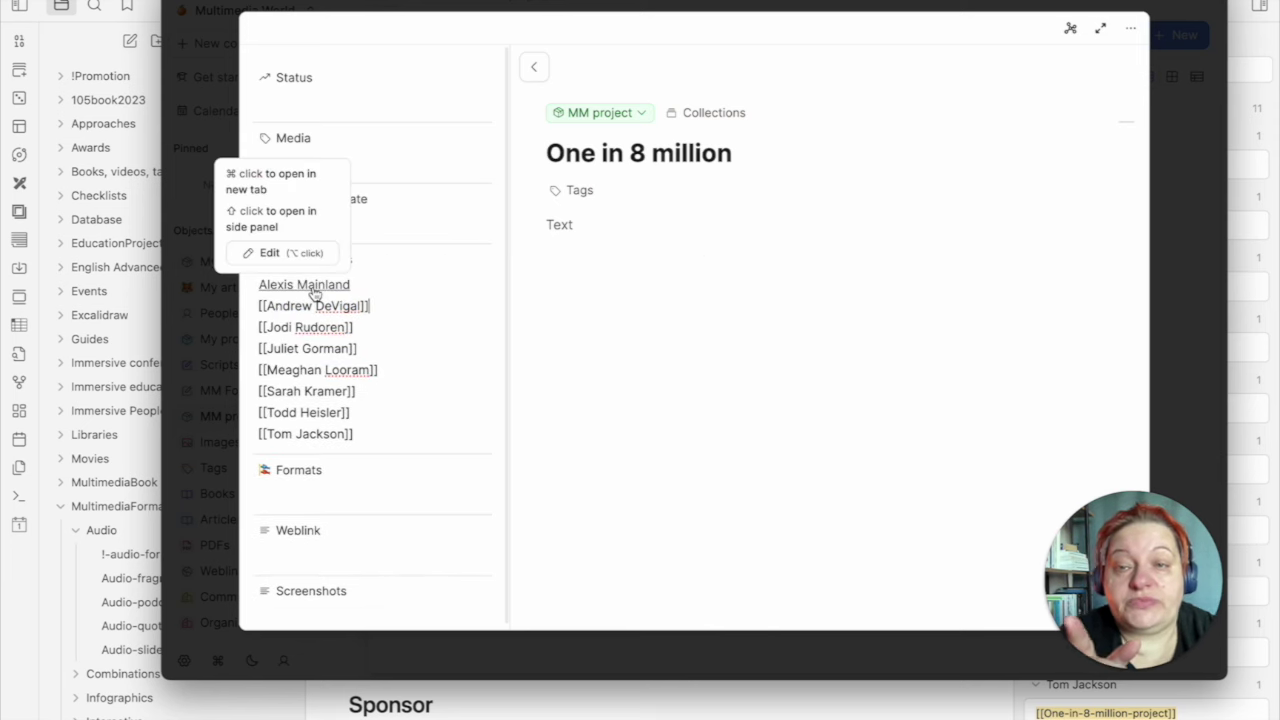
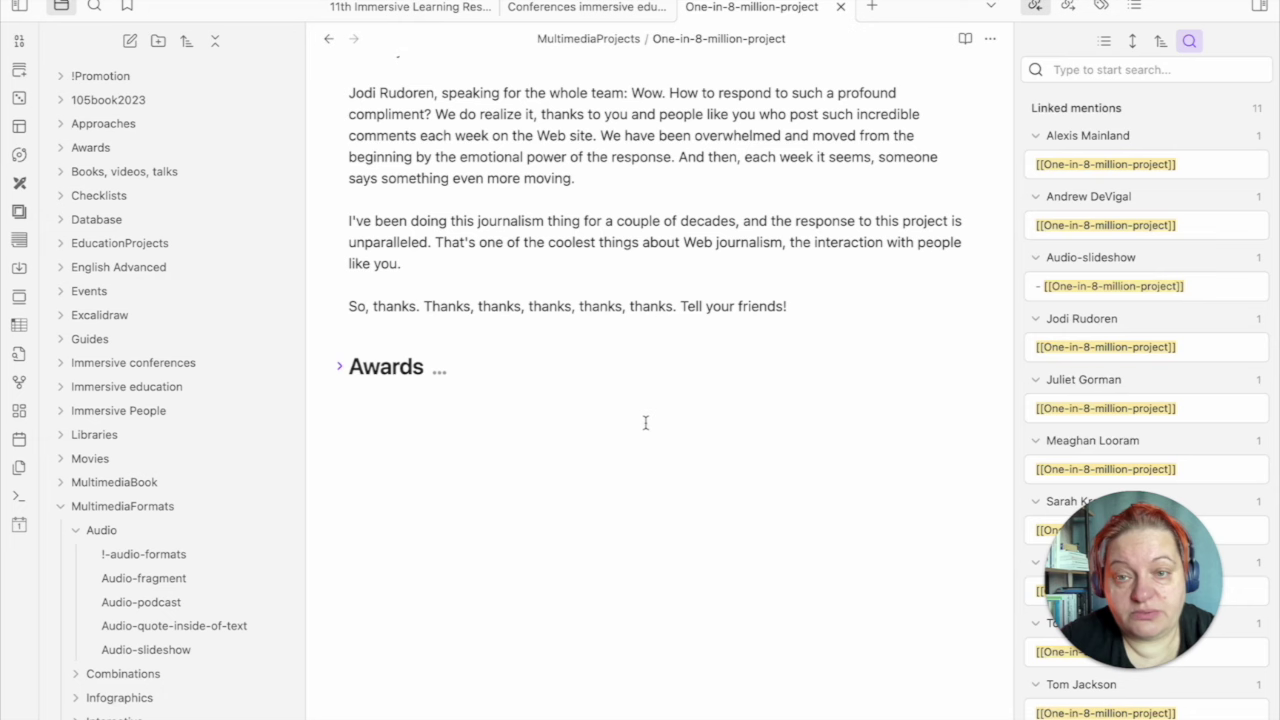
- Expand the Awards section in the Obsidian note, then show the One in 8 million project in Capacities
{"action": "left_click", "coordinate": [339, 367]}
{"action": "scroll", "coordinate": [343, 374], "scroll_direction": "down", "scroll_amount": 3}
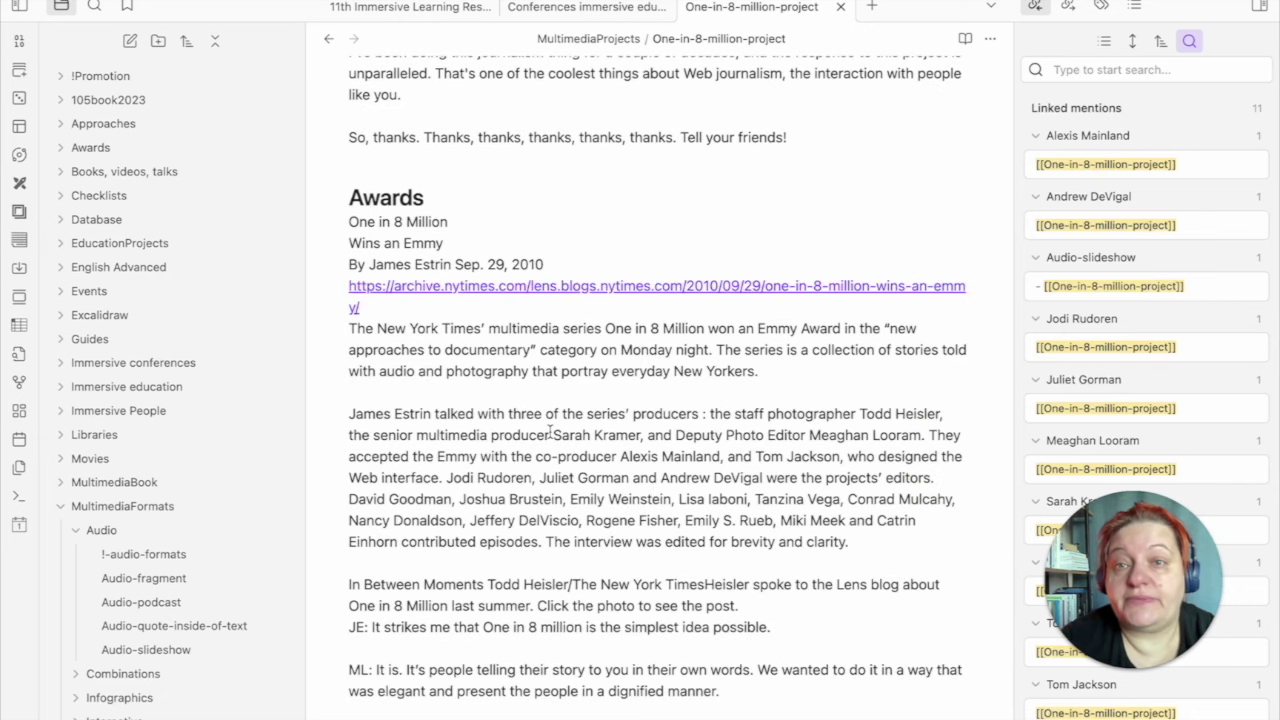
{"action": "key", "text": "alt+Tab"}
{"action": "scroll", "coordinate": [429, 471], "scroll_direction": "down", "scroll_amount": 2}
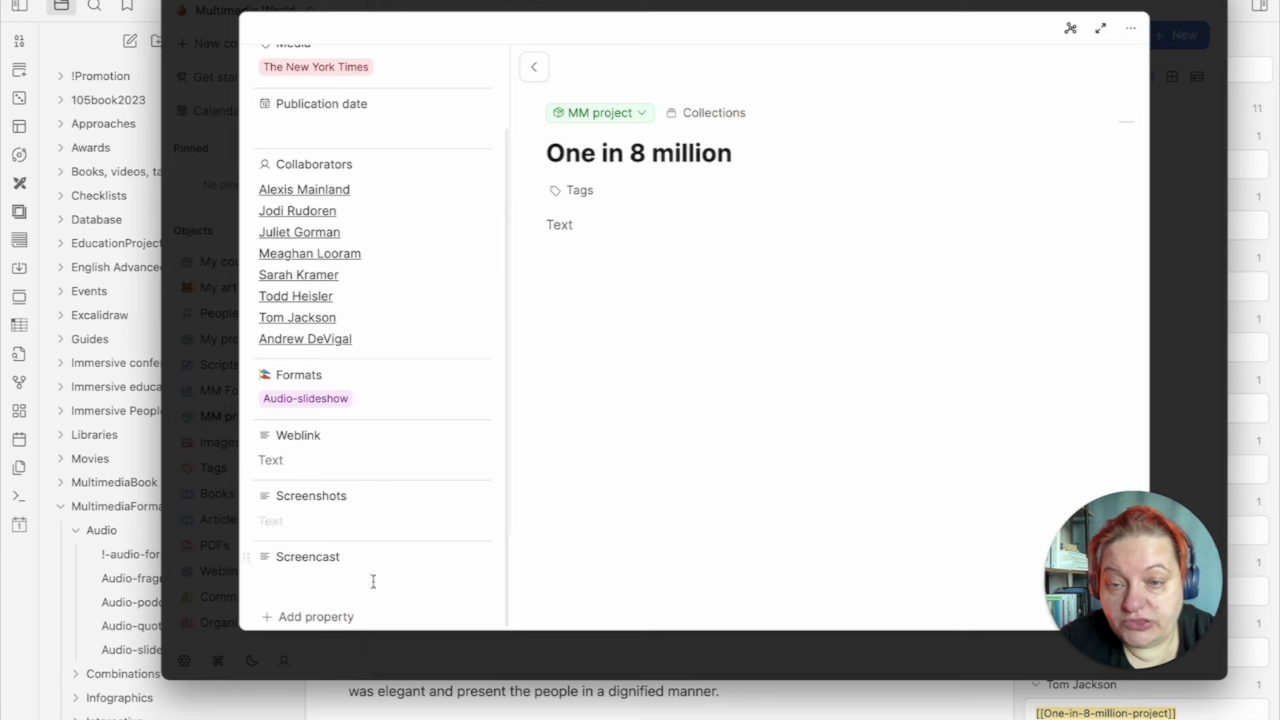
- Add a Text property named 'Awards' to the MM project type
{"action": "left_click", "coordinate": [318, 617]}
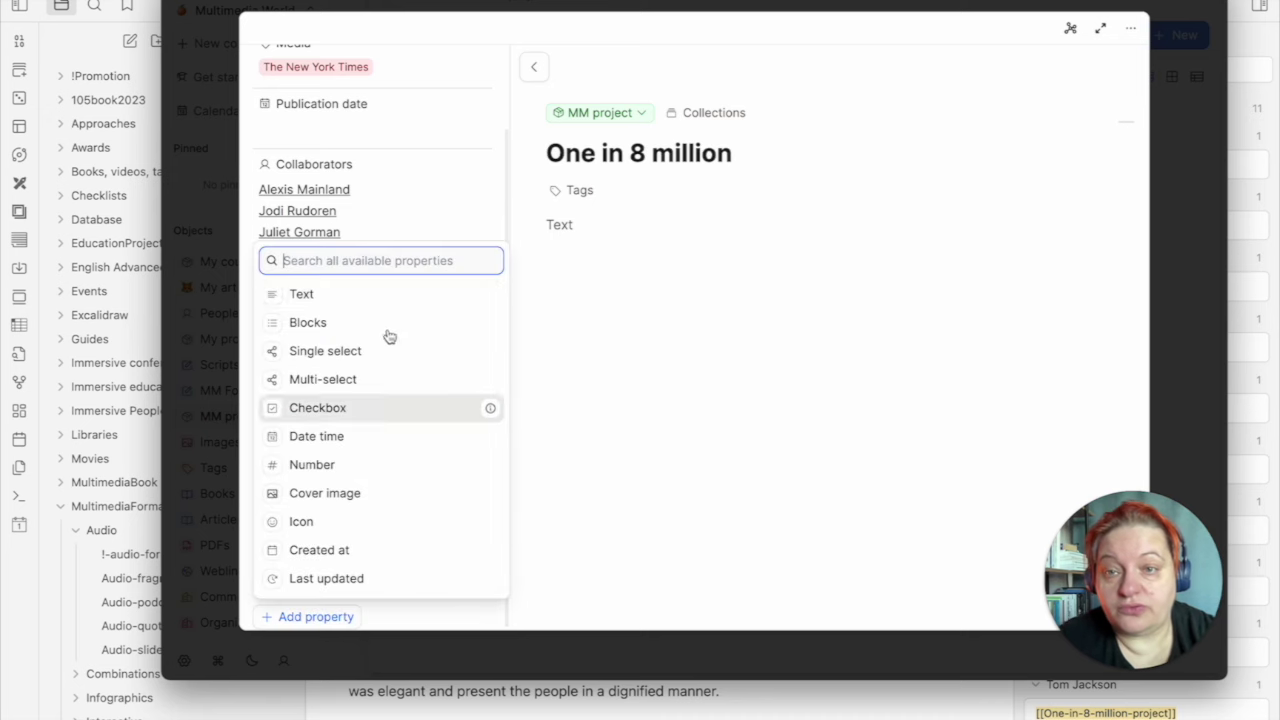
{"action": "left_click", "coordinate": [308, 296]}
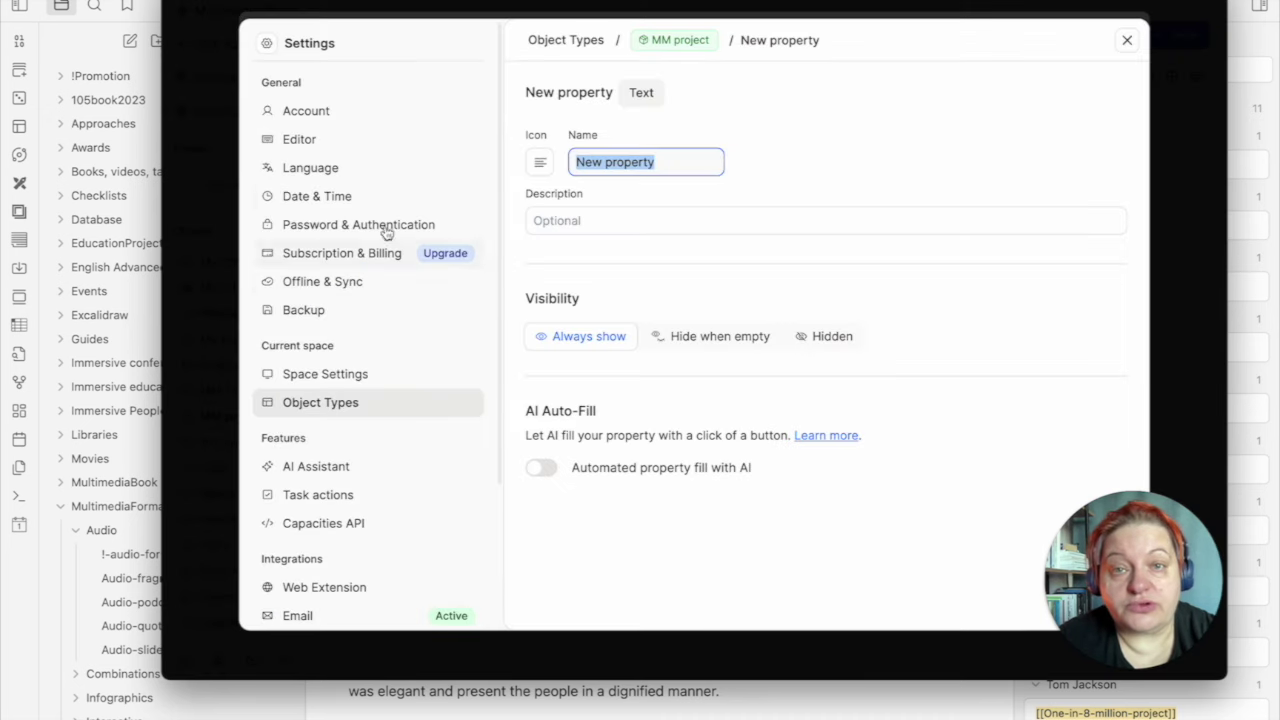
{"action": "type", "text": "Aw"}
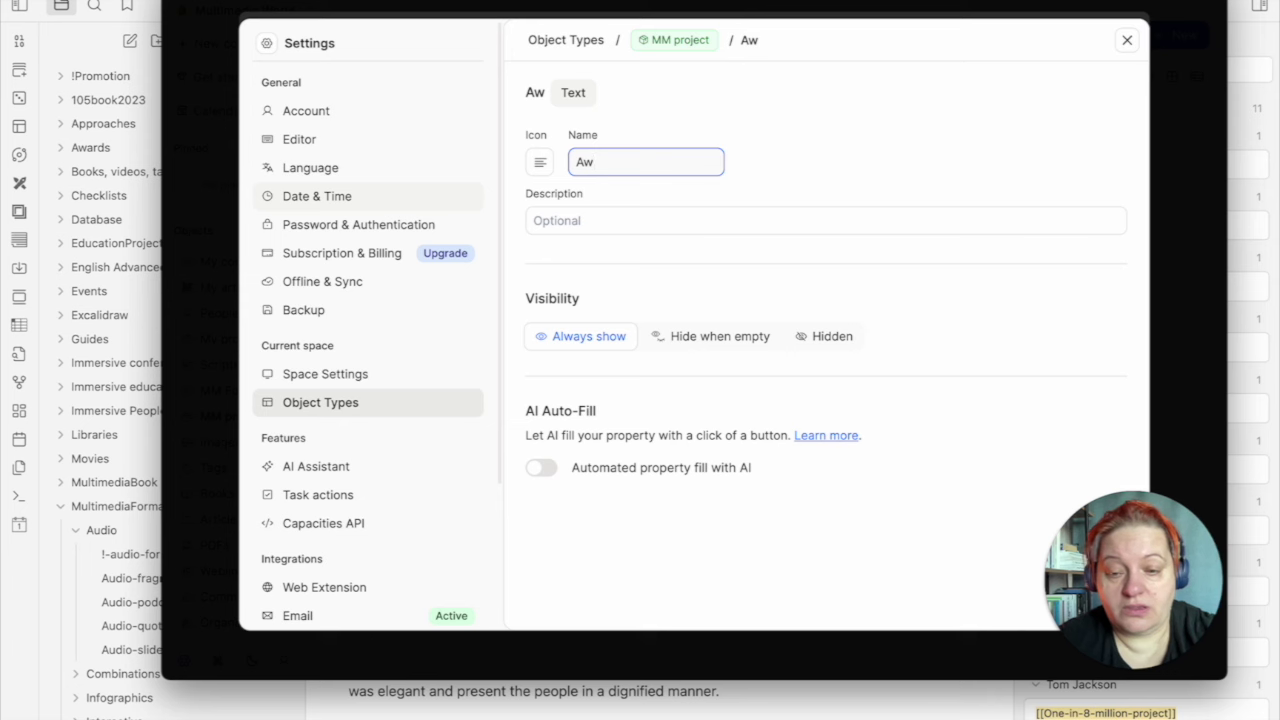
{"action": "type", "text": "ards"}
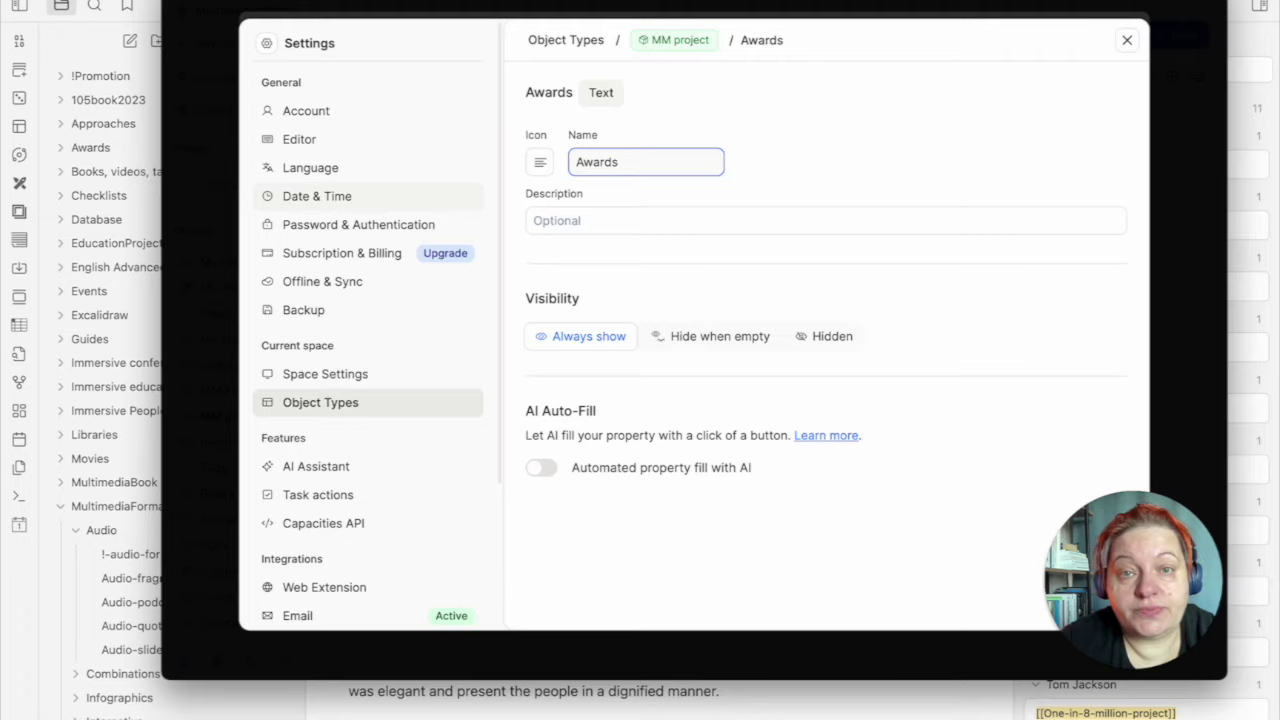
{"action": "key", "text": "Escape"}
{"action": "key", "text": "Escape"}
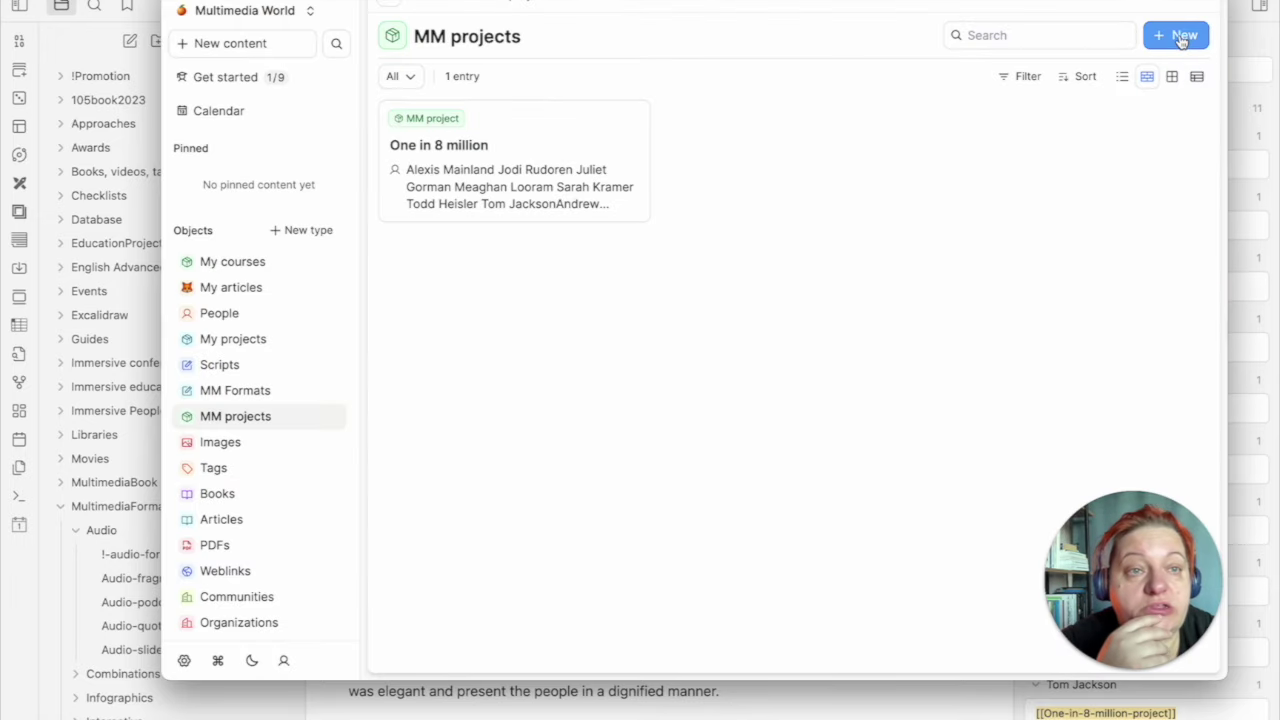
- Create an untitled MM project with the Awards property, then open One in 8 million
{"action": "left_click", "coordinate": [1183, 37]}
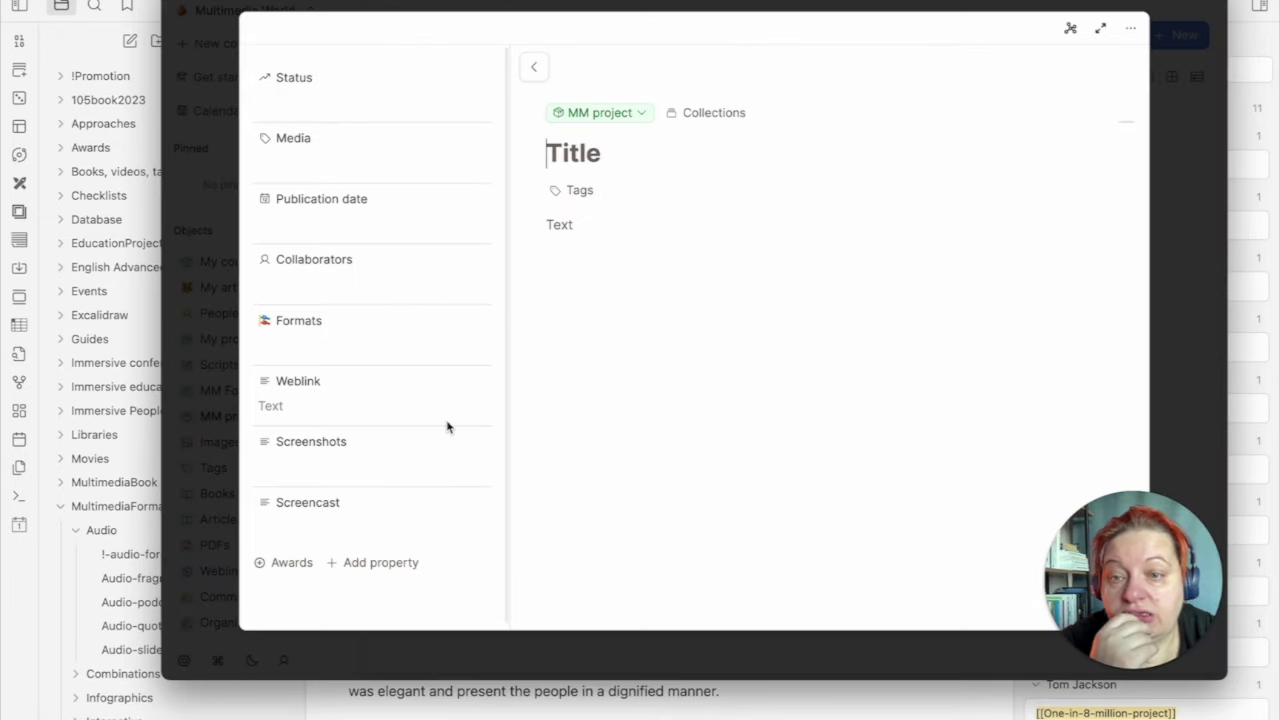
{"action": "left_click", "coordinate": [277, 565]}
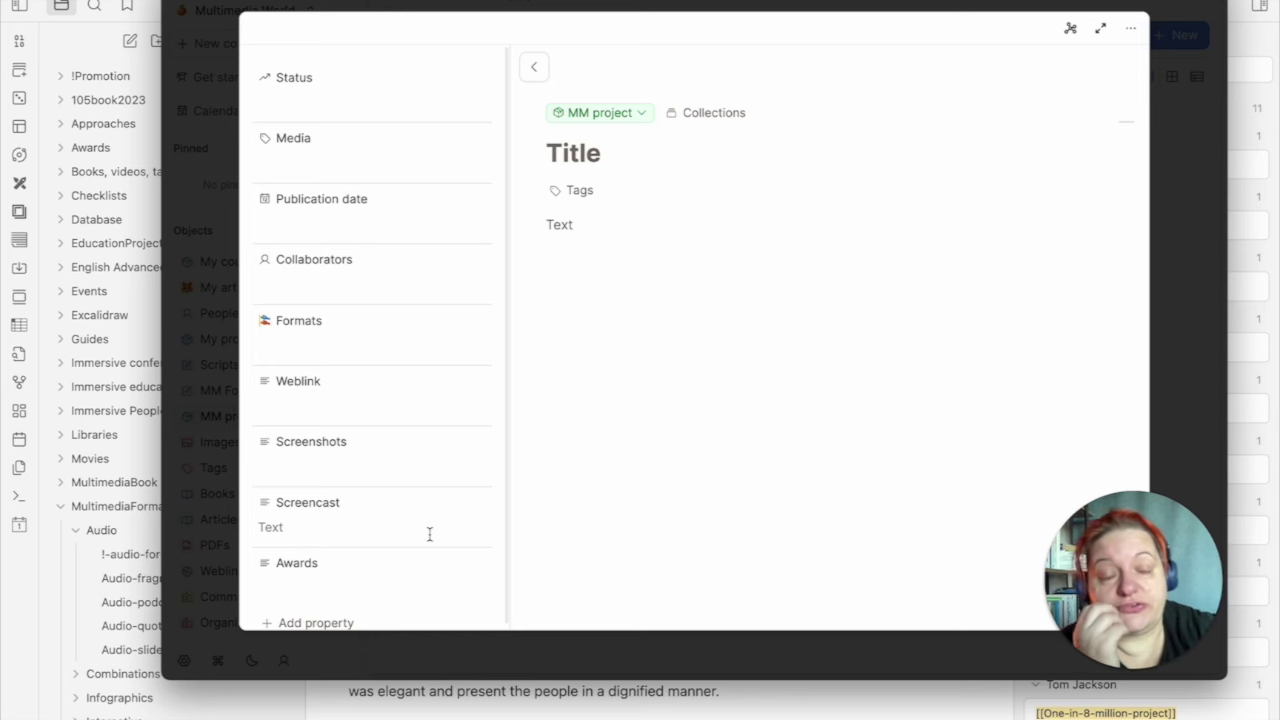
{"action": "left_click", "coordinate": [1178, 259]}
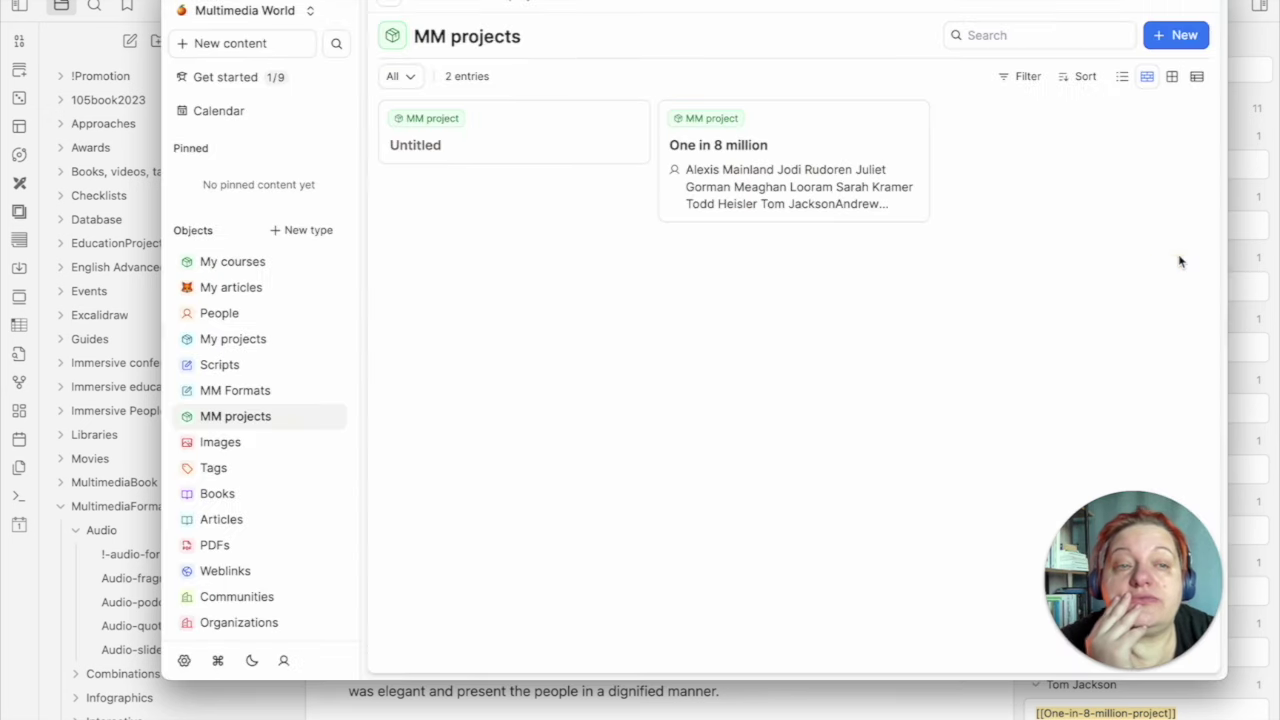
{"action": "left_click", "coordinate": [808, 162]}
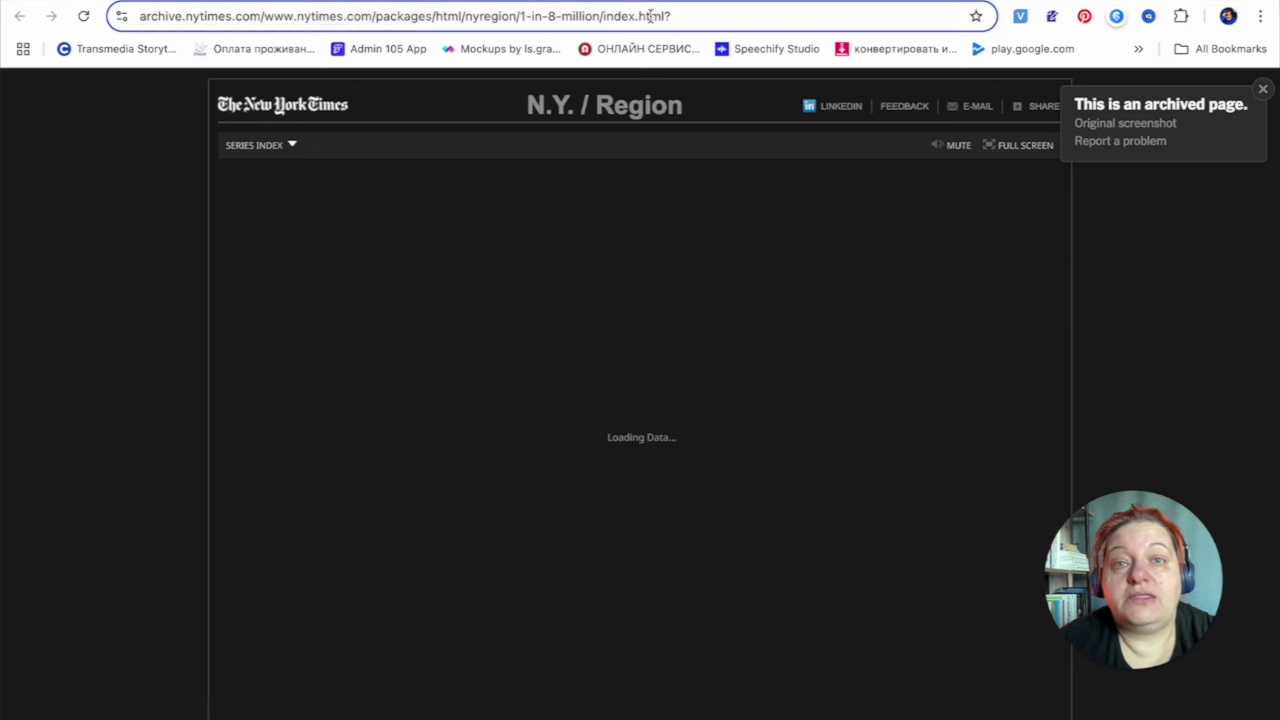
- Paste the archived NYT page URL into the project's Weblink property
{"action": "left_click", "coordinate": [652, 16]}
{"action": "key", "text": "super+c"}
{"action": "key", "text": "super+Tab"}
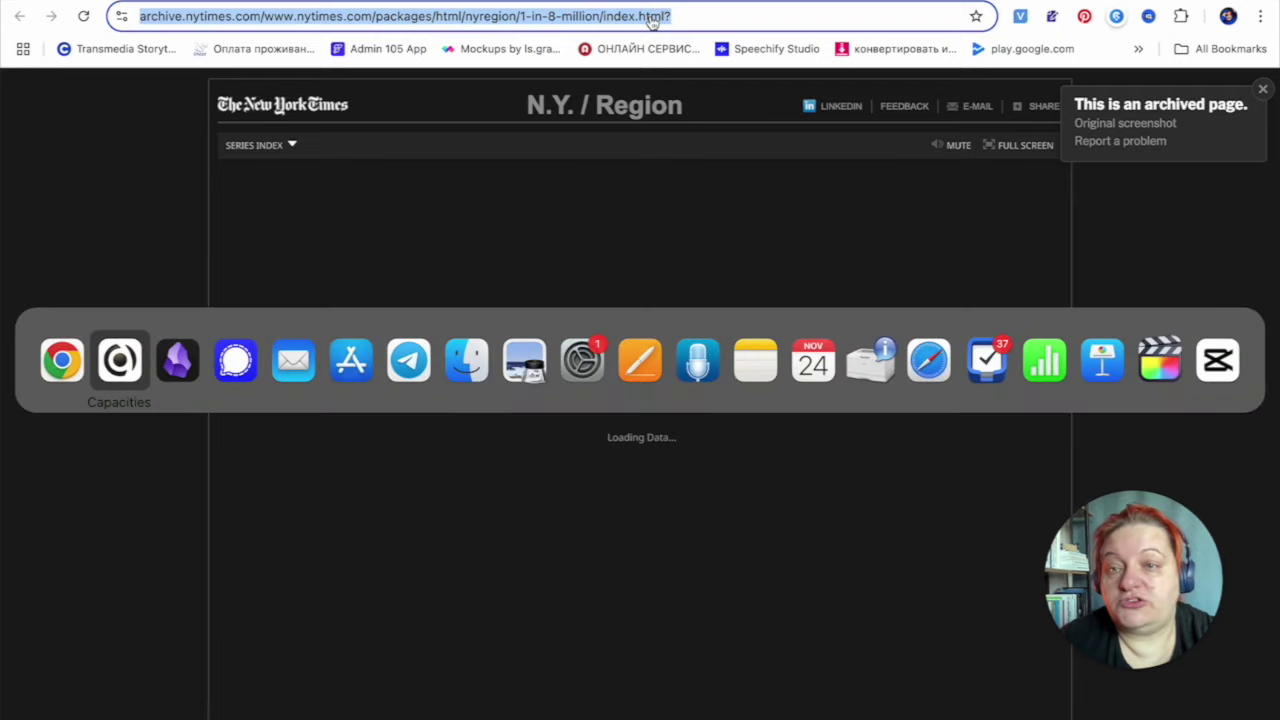
{"action": "left_click", "coordinate": [320, 405]}
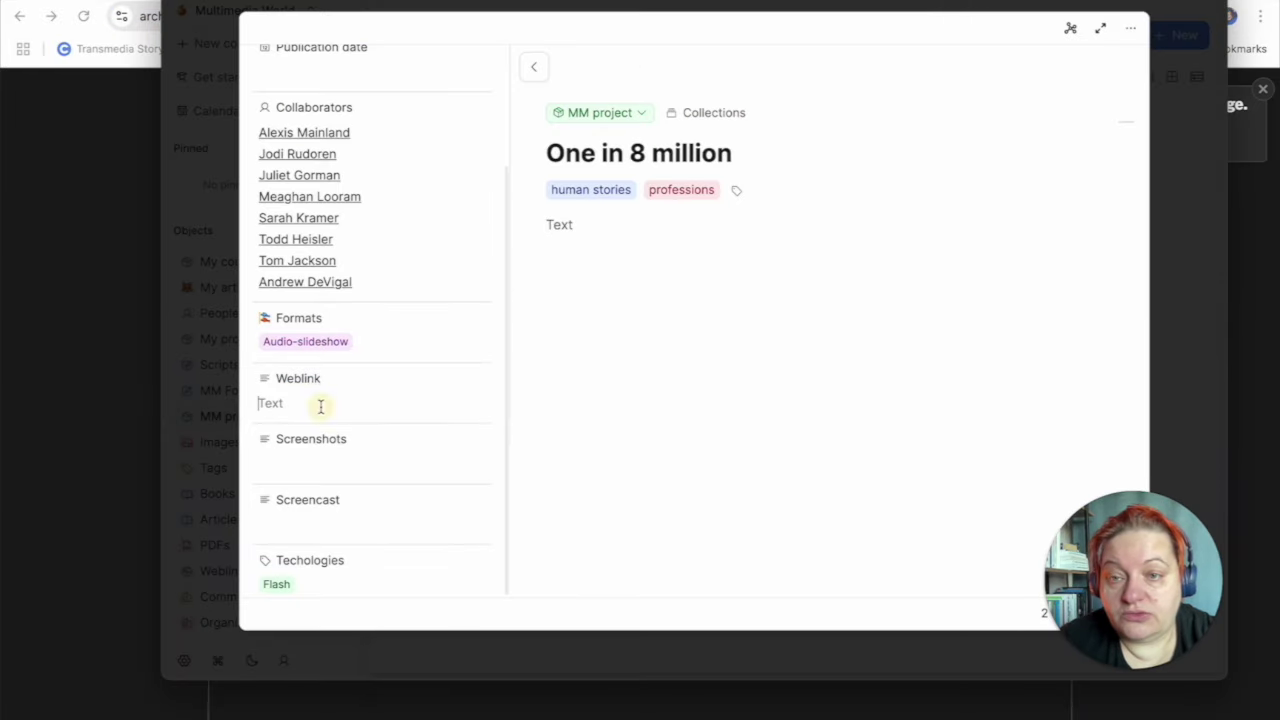
{"action": "key", "text": "super+v"}
{"action": "left_click", "coordinate": [632, 465]}
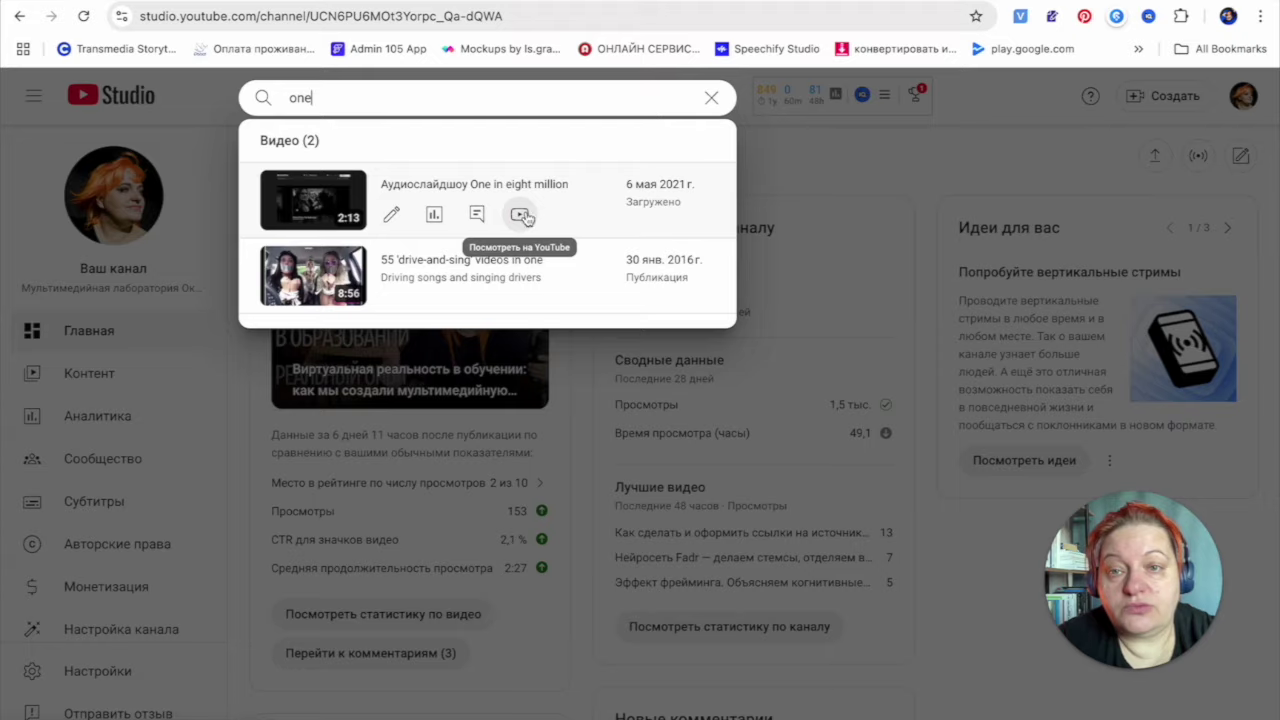
- Paste the One in eight million YouTube video URL into the Screencast property
{"action": "left_click", "coordinate": [521, 215]}
{"action": "left_click", "coordinate": [406, 17]}
{"action": "key", "text": "super+c"}
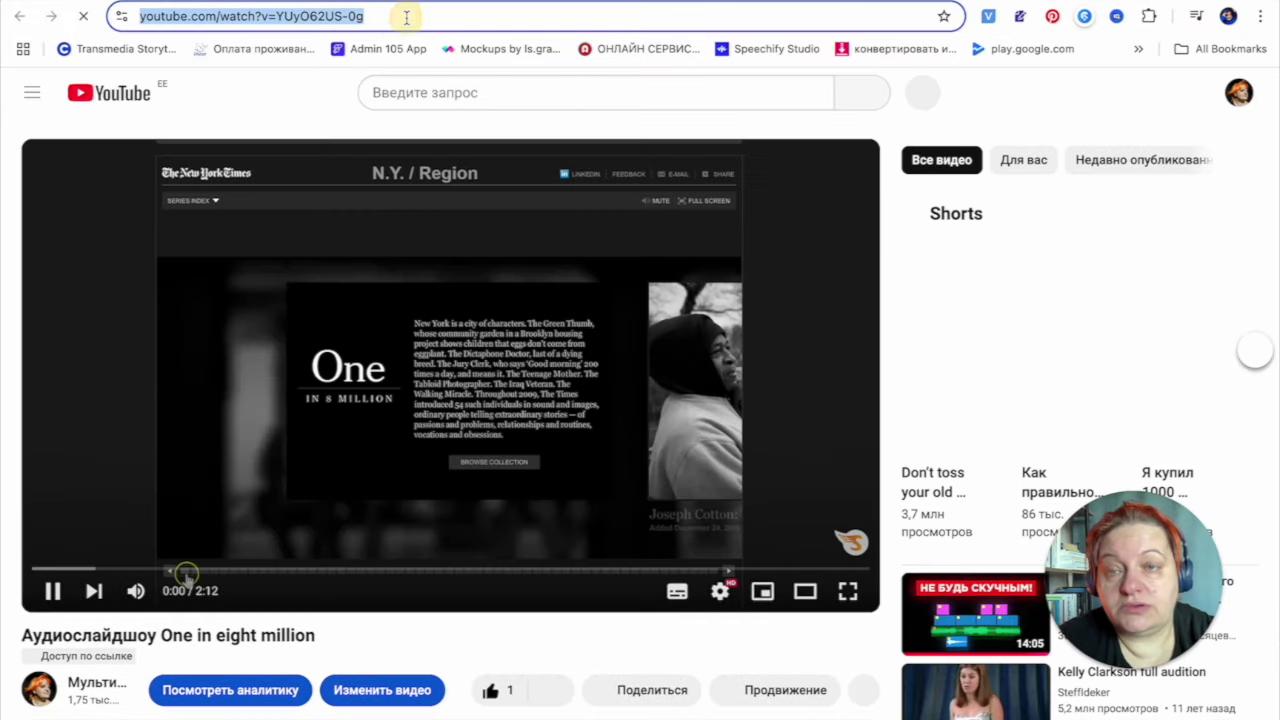
{"action": "left_click", "coordinate": [53, 591]}
{"action": "key", "text": "super+Tab"}
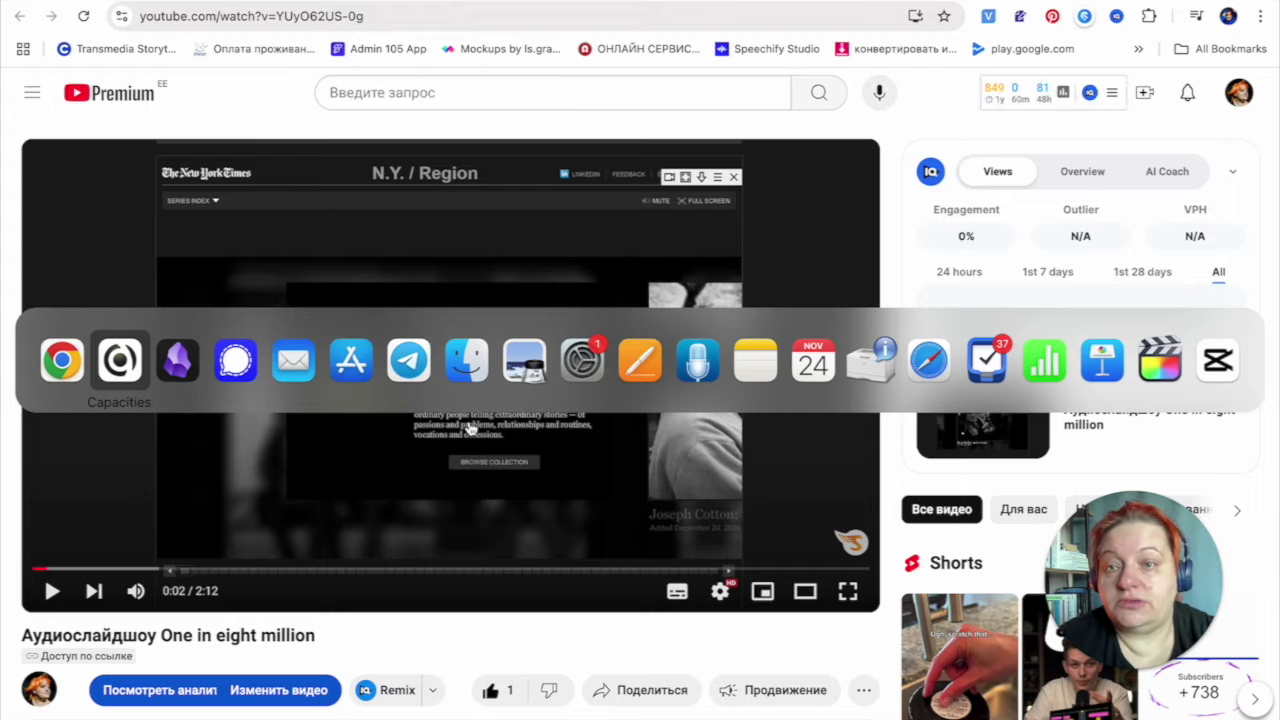
{"action": "left_click", "coordinate": [314, 562]}
{"action": "key", "text": "super+v"}
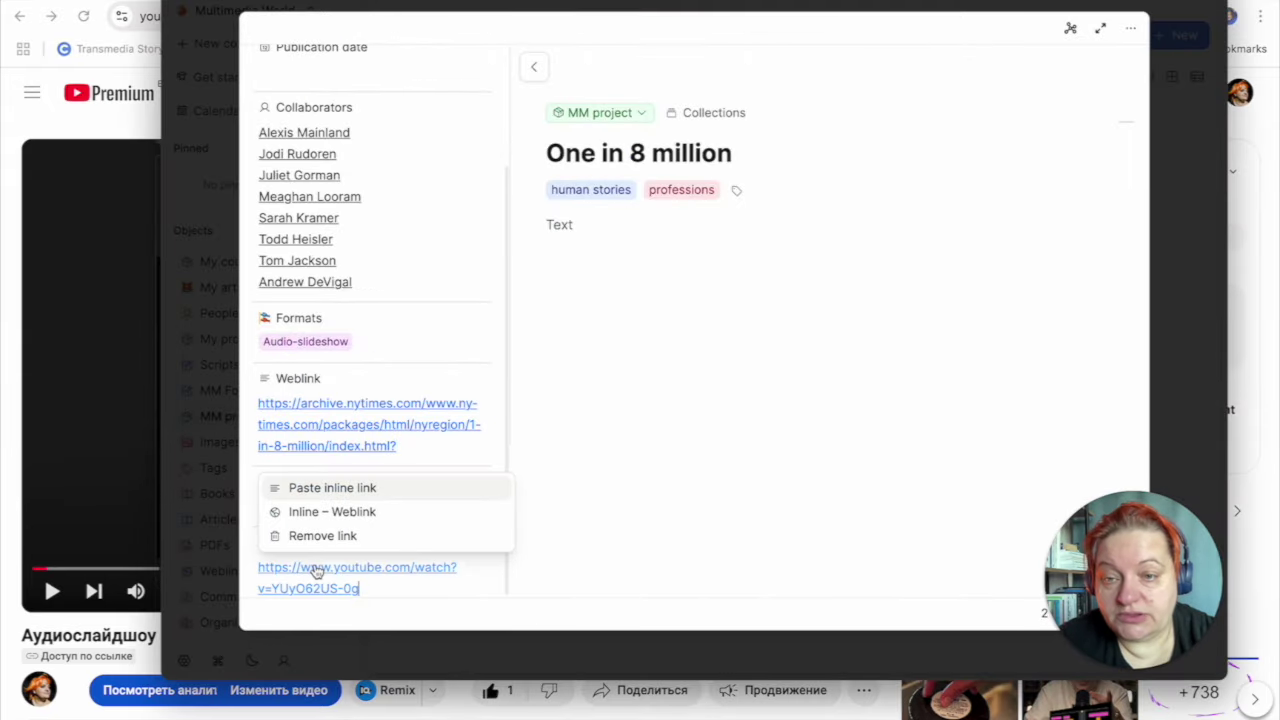
{"action": "left_click", "coordinate": [629, 526]}
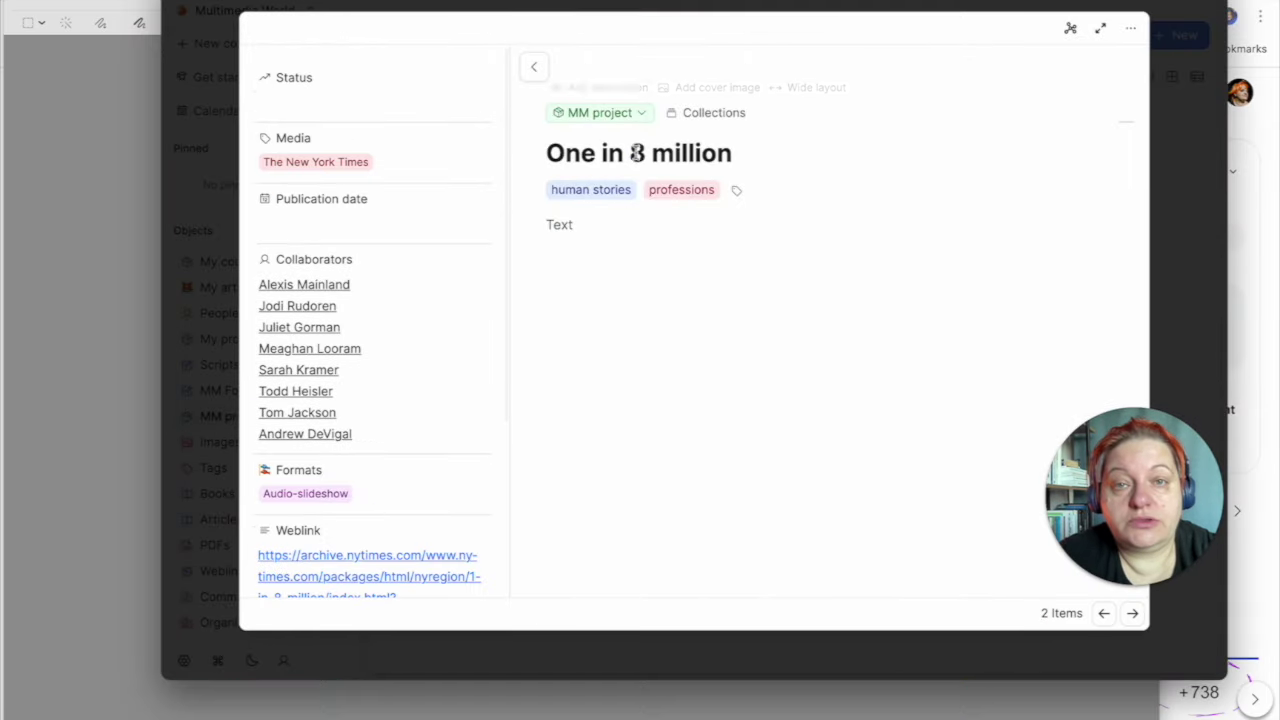
- Upload the 0ne_in_8_million screenshot from Screenshots as the project's cover image
{"action": "left_click", "coordinate": [689, 87]}
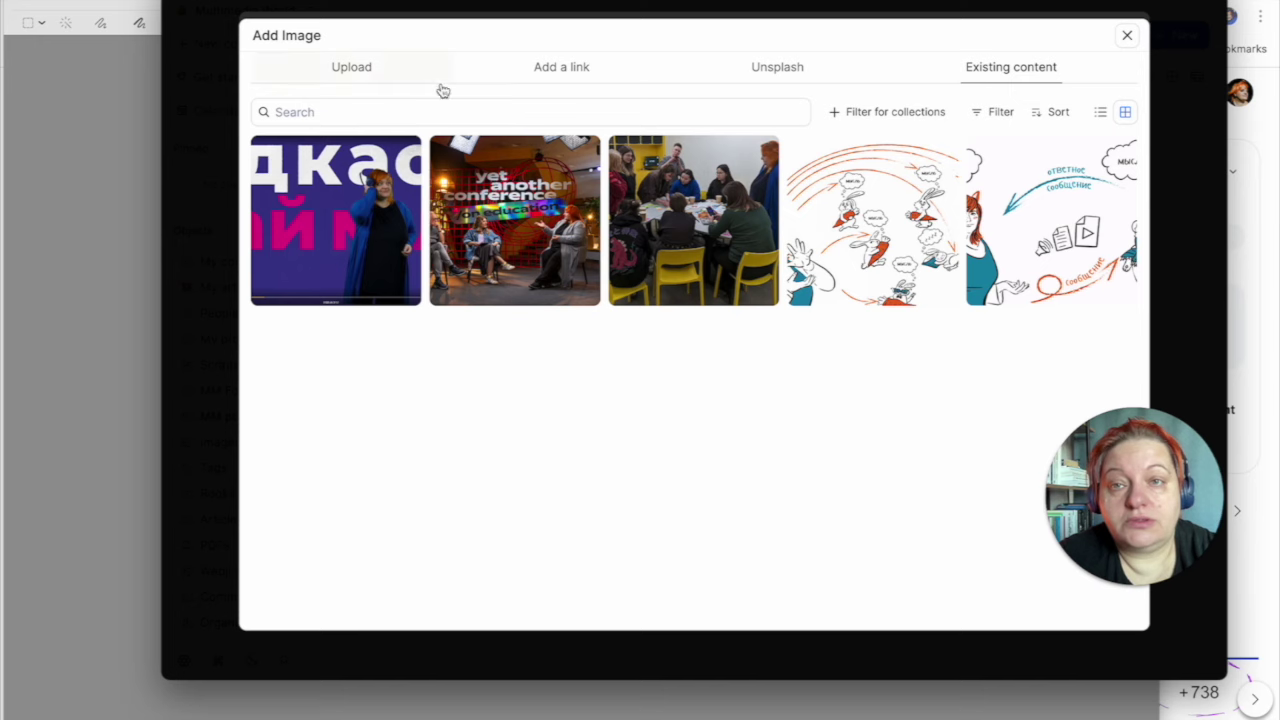
{"action": "left_click", "coordinate": [360, 64]}
{"action": "left_click", "coordinate": [693, 535]}
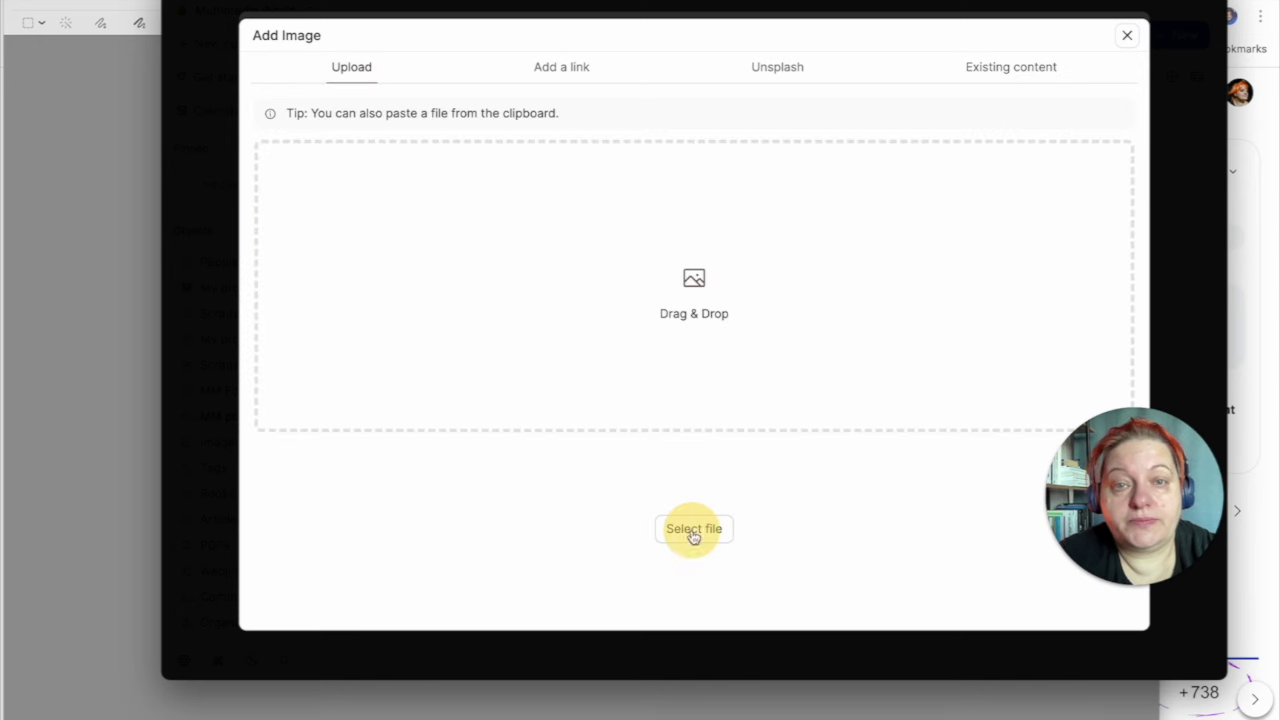
{"action": "left_click", "coordinate": [436, 196]}
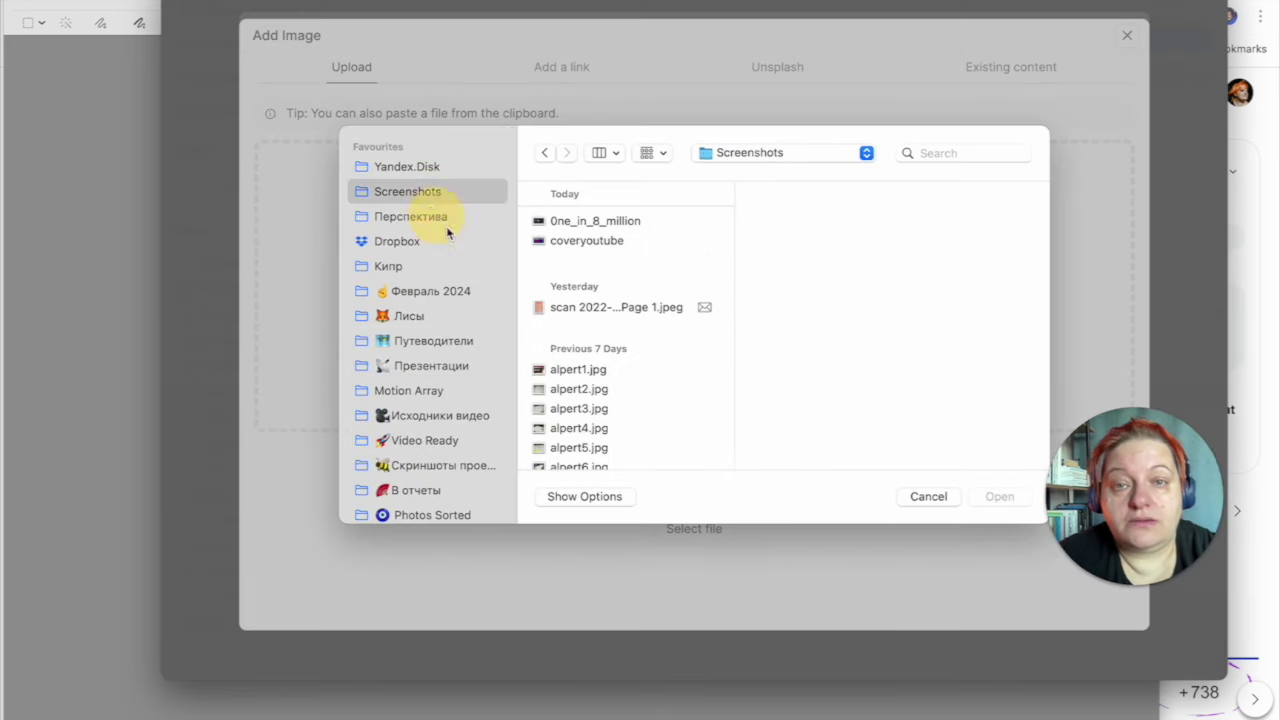
{"action": "left_click", "coordinate": [608, 220]}
{"action": "left_click", "coordinate": [1002, 497]}
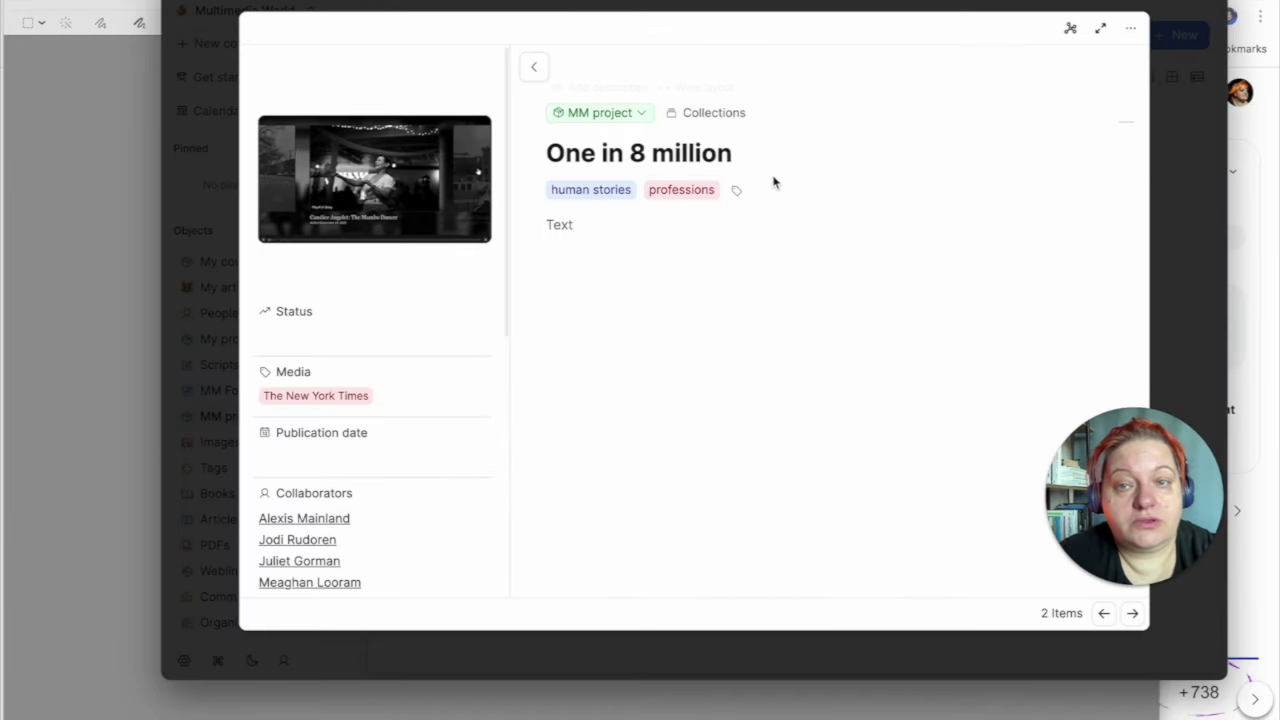
{"action": "left_click", "coordinate": [1174, 249]}
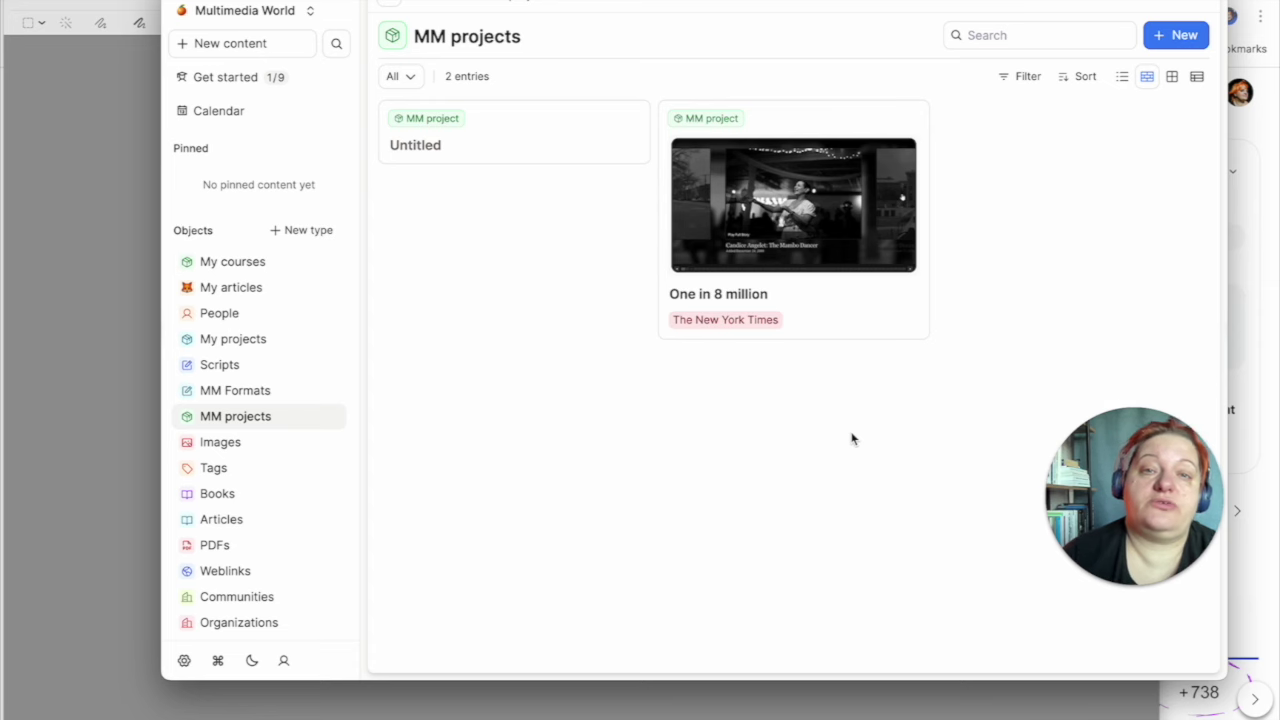
- Delete the Untitled MM project
{"action": "left_click", "coordinate": [634, 117]}
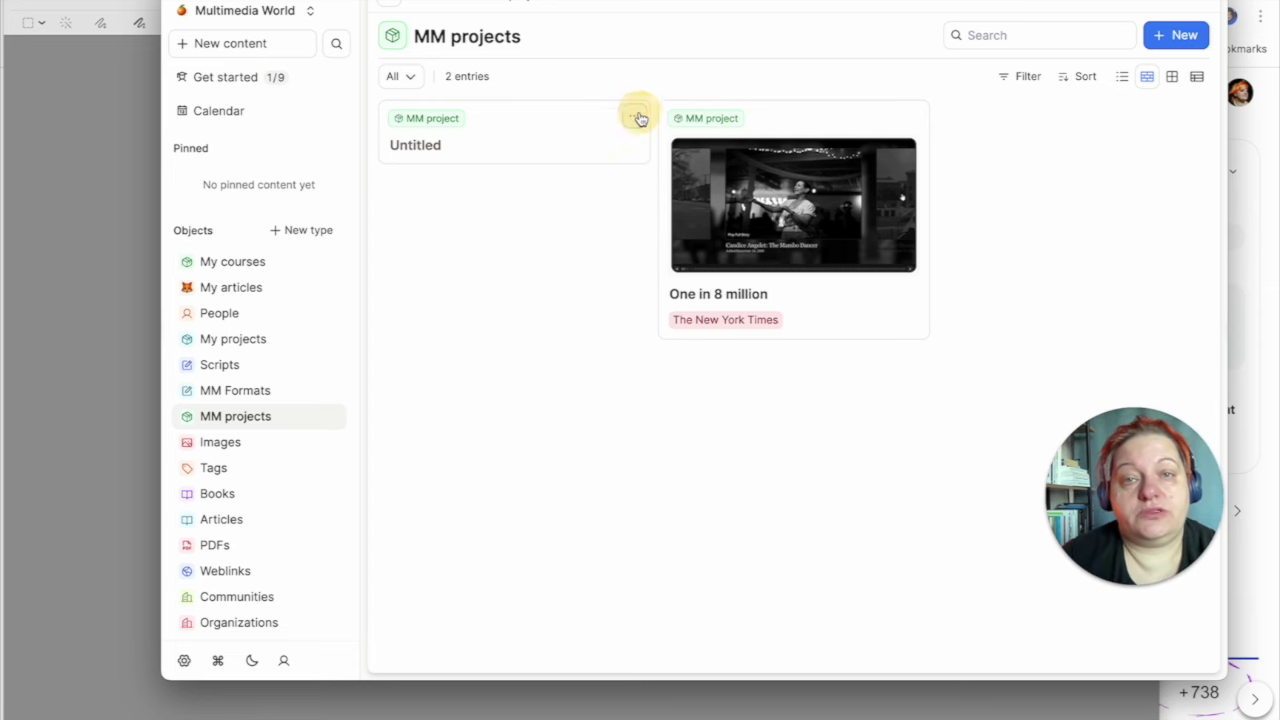
{"action": "left_click", "coordinate": [553, 447]}
{"action": "left_click", "coordinate": [940, 388]}
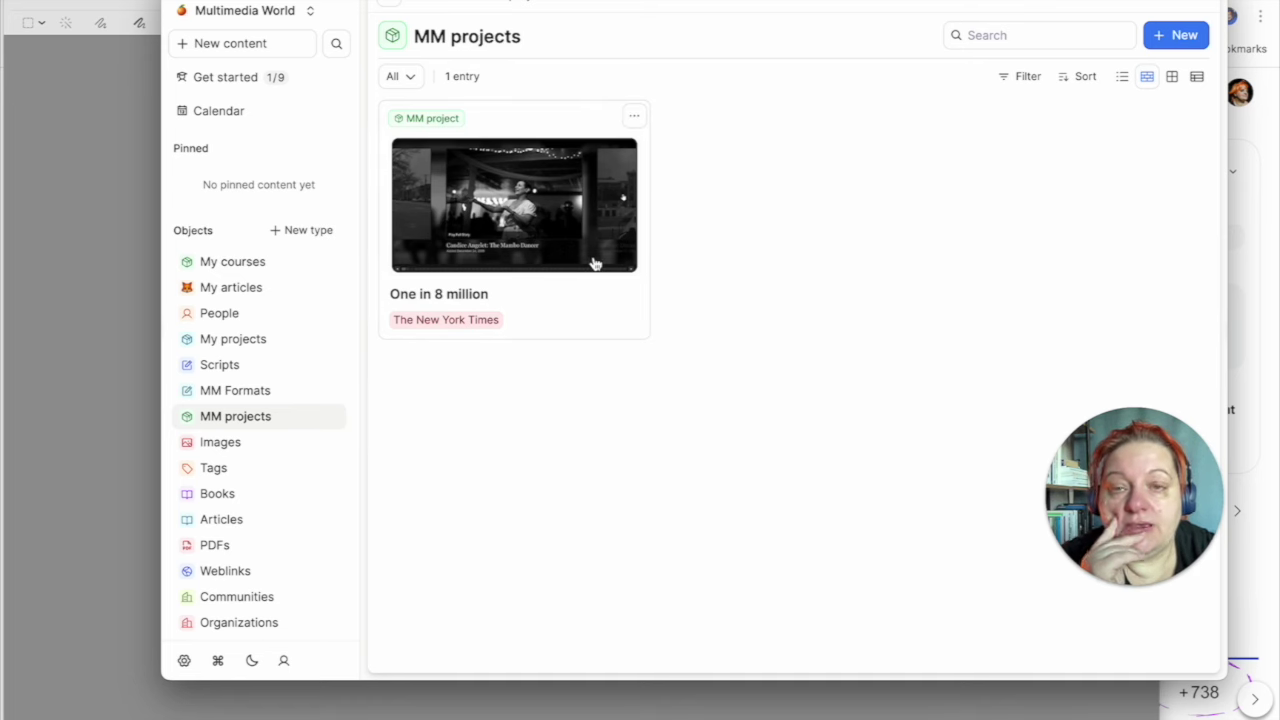
- Add Formats to the properties shown on MM project cards in the type settings
{"action": "left_click", "coordinate": [636, 117]}
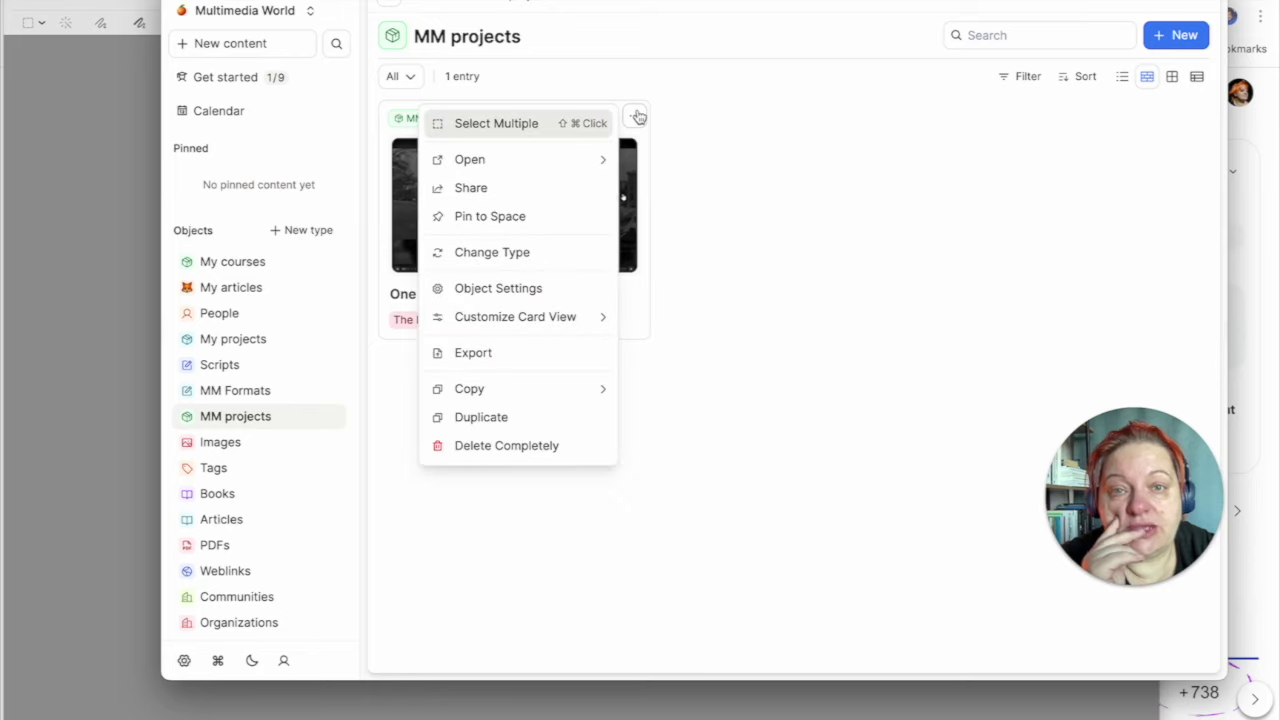
{"action": "left_click", "coordinate": [560, 289]}
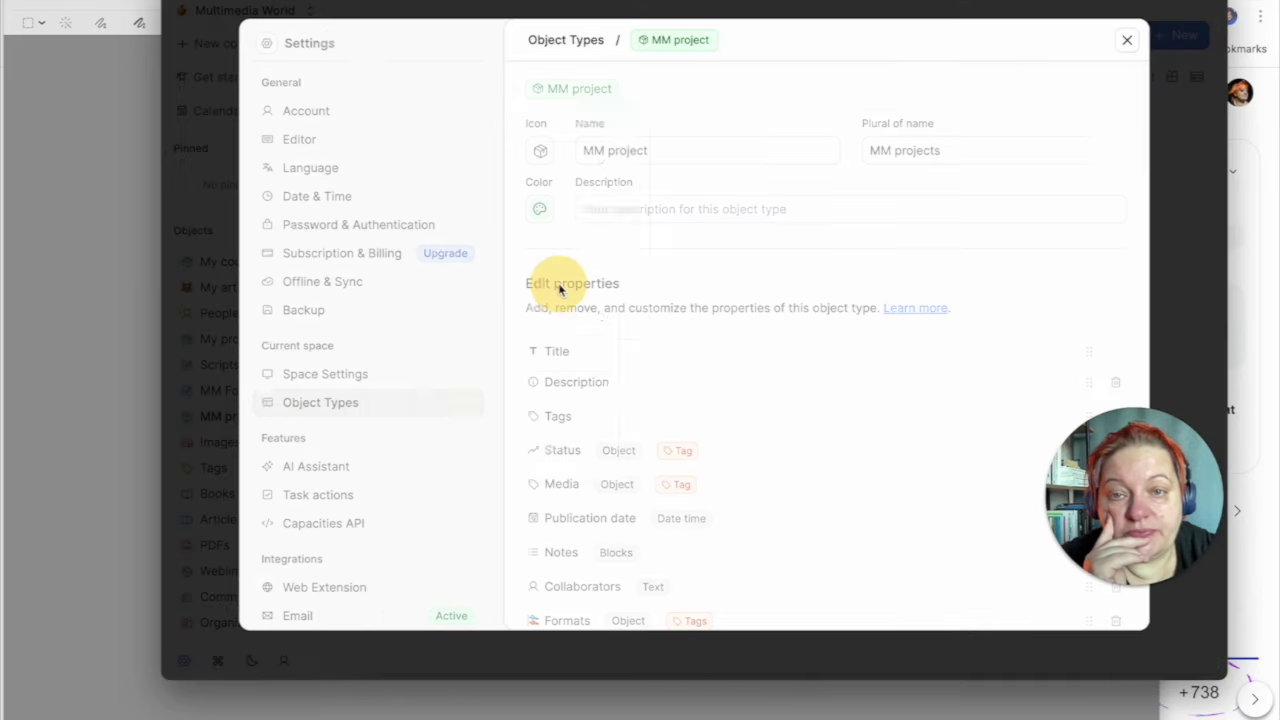
{"action": "scroll", "coordinate": [877, 327], "scroll_direction": "down", "scroll_amount": 10}
{"action": "scroll", "coordinate": [877, 327], "scroll_direction": "up", "scroll_amount": 10}
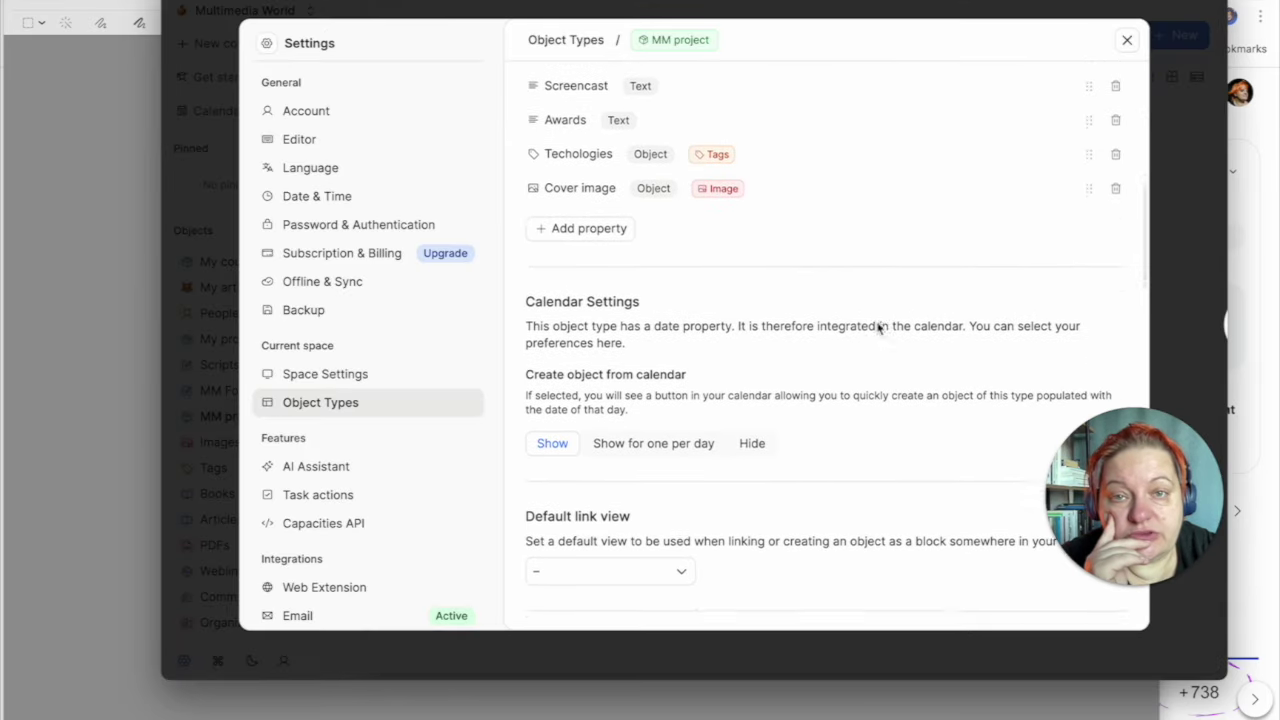
{"action": "scroll", "coordinate": [877, 327], "scroll_direction": "down", "scroll_amount": 2}
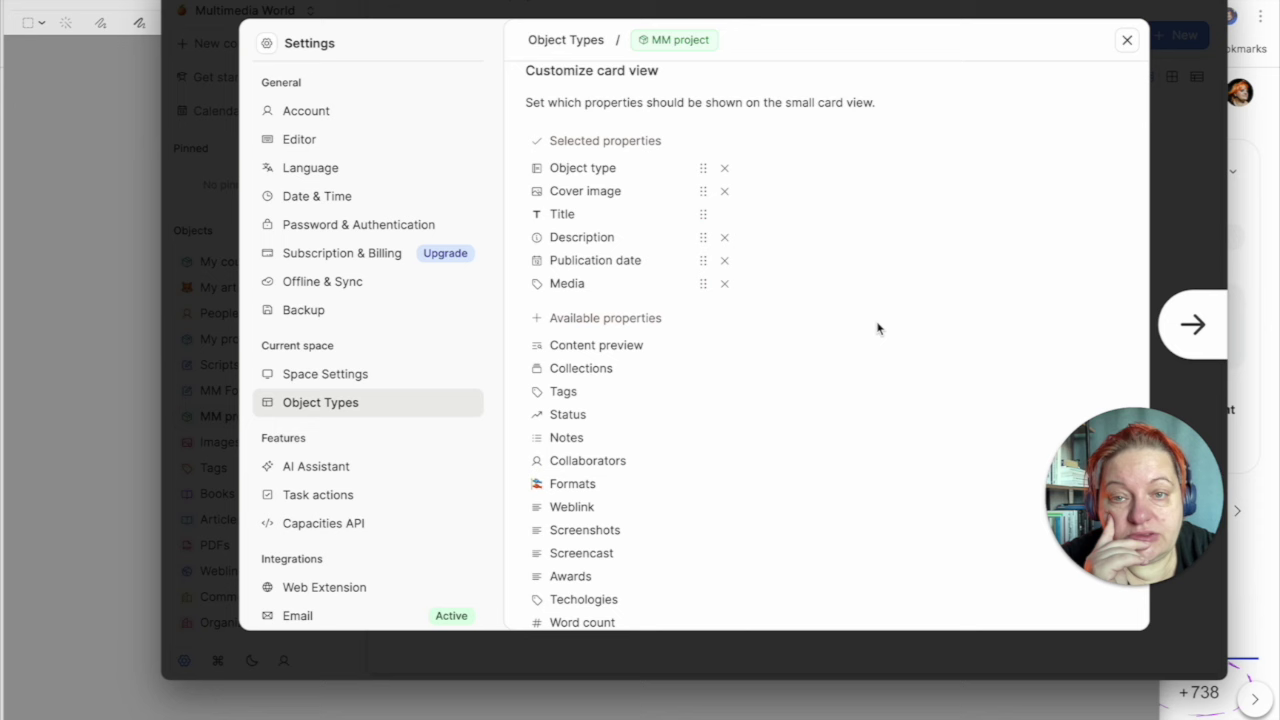
{"action": "scroll", "coordinate": [683, 460], "scroll_direction": "down", "scroll_amount": 1}
{"action": "left_click", "coordinate": [677, 431]}
{"action": "scroll", "coordinate": [794, 372], "scroll_direction": "up", "scroll_amount": 10}
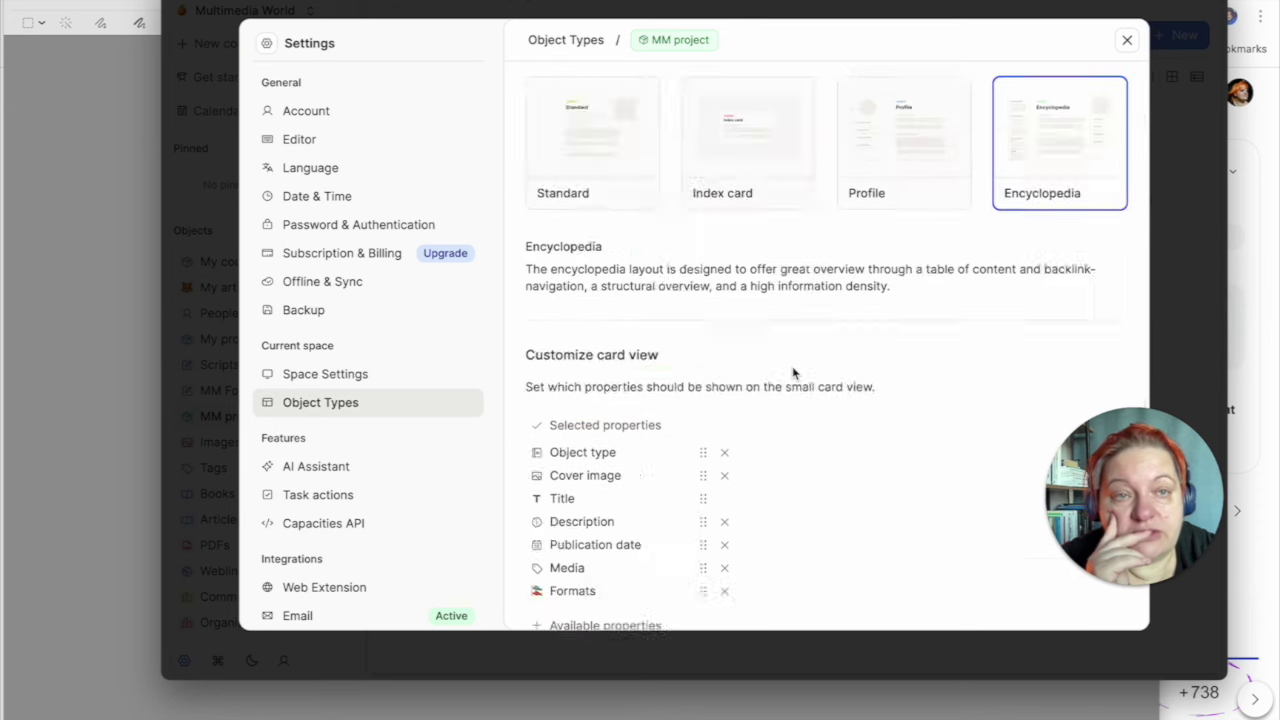
{"action": "scroll", "coordinate": [792, 372], "scroll_direction": "up", "scroll_amount": 4}
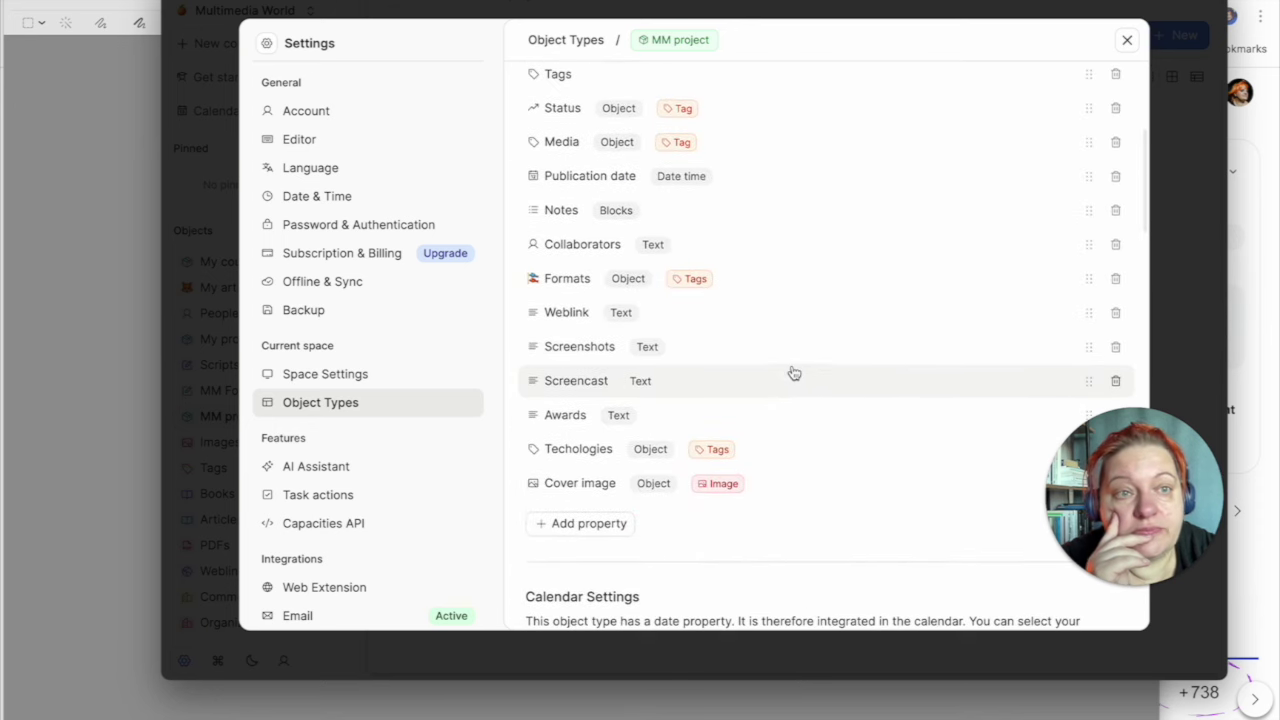
{"action": "left_click", "coordinate": [1167, 262]}
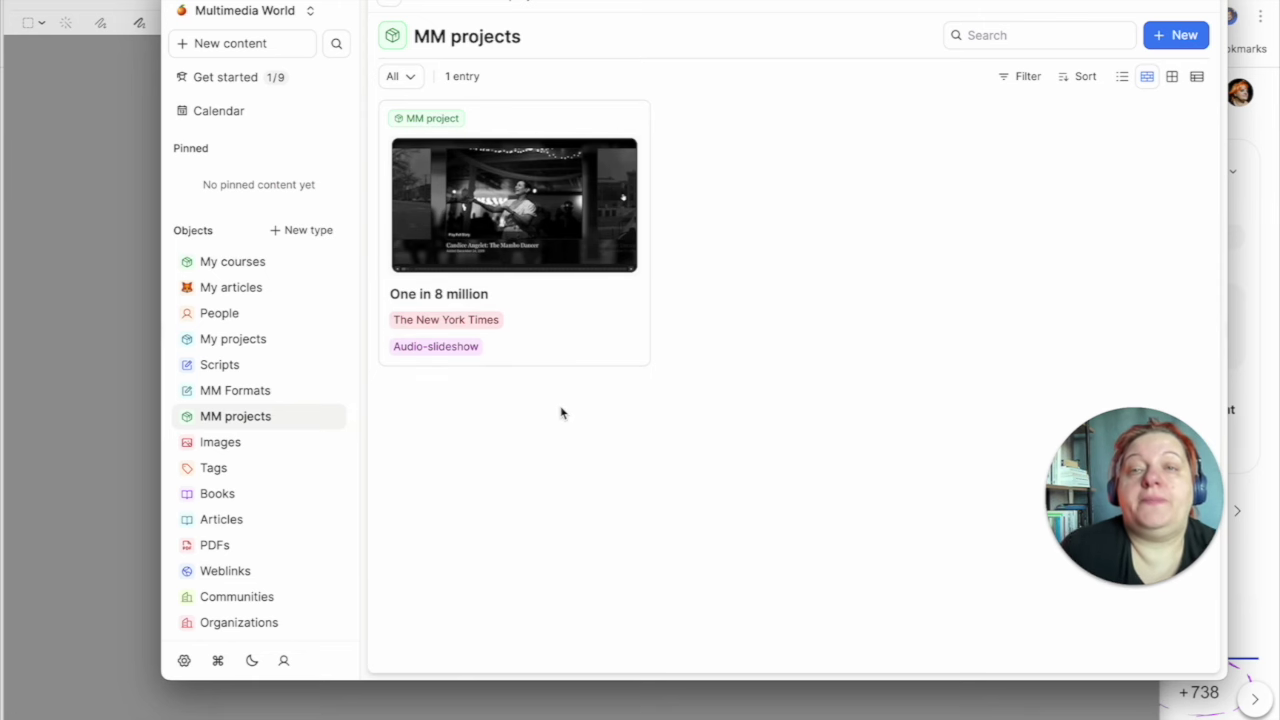
- Open the One in 8 million project and return to its Obsidian note, scrolled to the top
{"action": "left_click", "coordinate": [607, 269]}
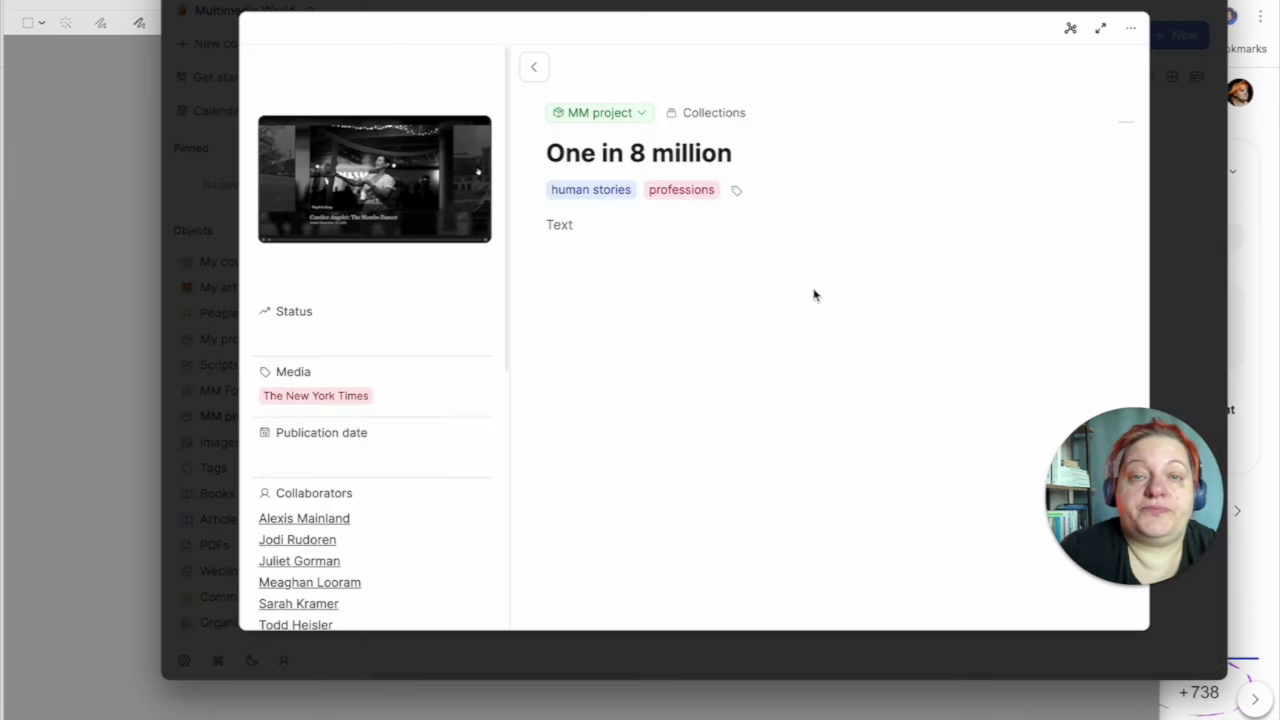
{"action": "key", "text": "super+Tab"}
{"action": "scroll", "coordinate": [840, 310], "scroll_direction": "up", "scroll_amount": 6}
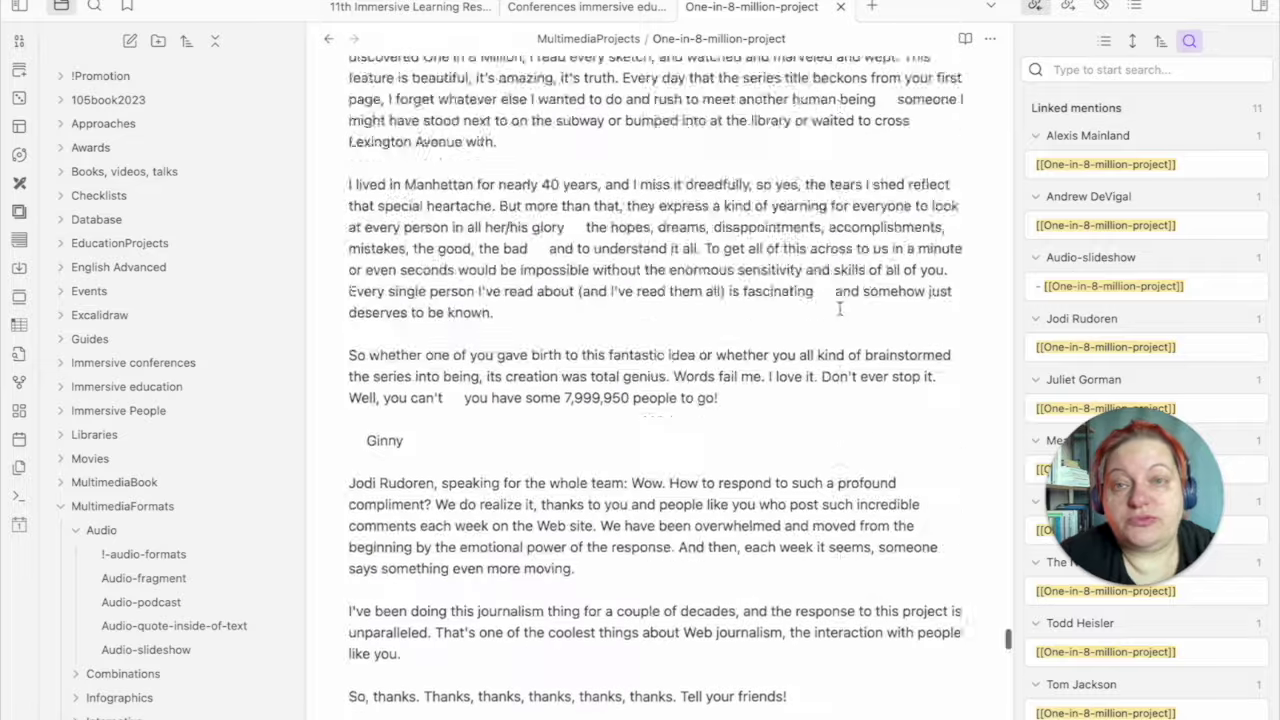
{"action": "scroll", "coordinate": [840, 310], "scroll_direction": "up", "scroll_amount": 15}
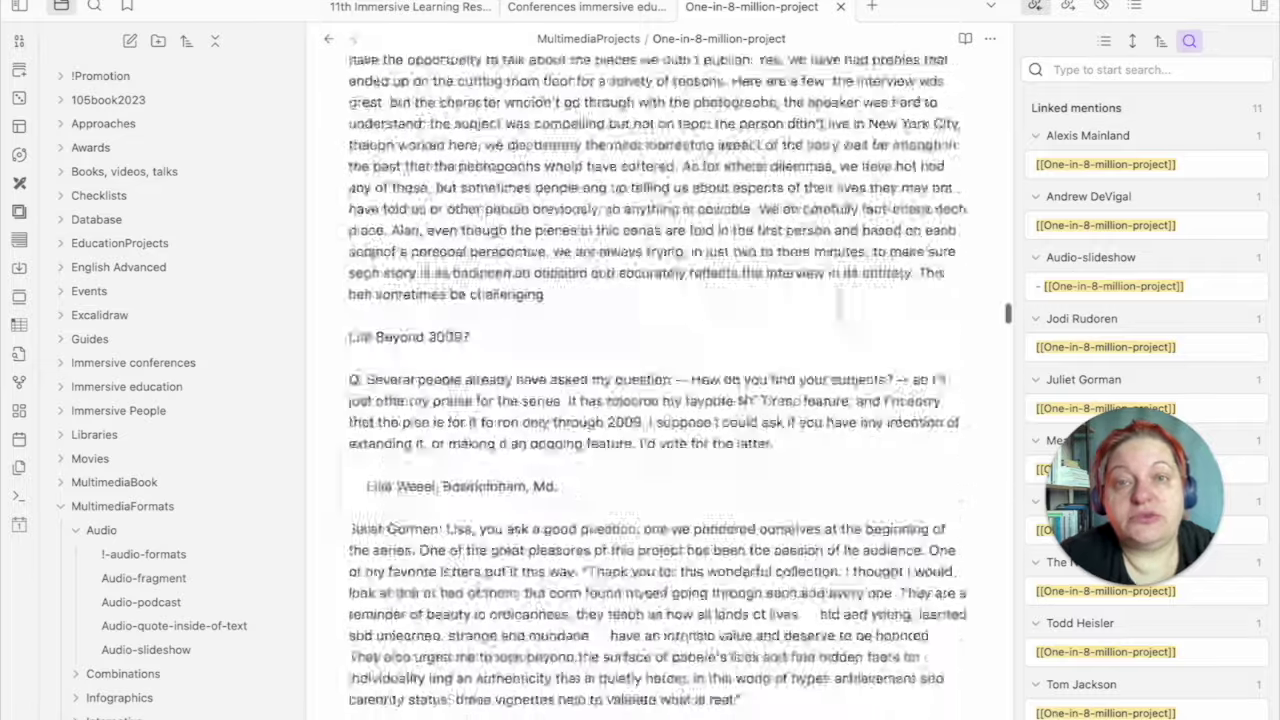
{"action": "scroll", "coordinate": [840, 310], "scroll_direction": "up", "scroll_amount": 15}
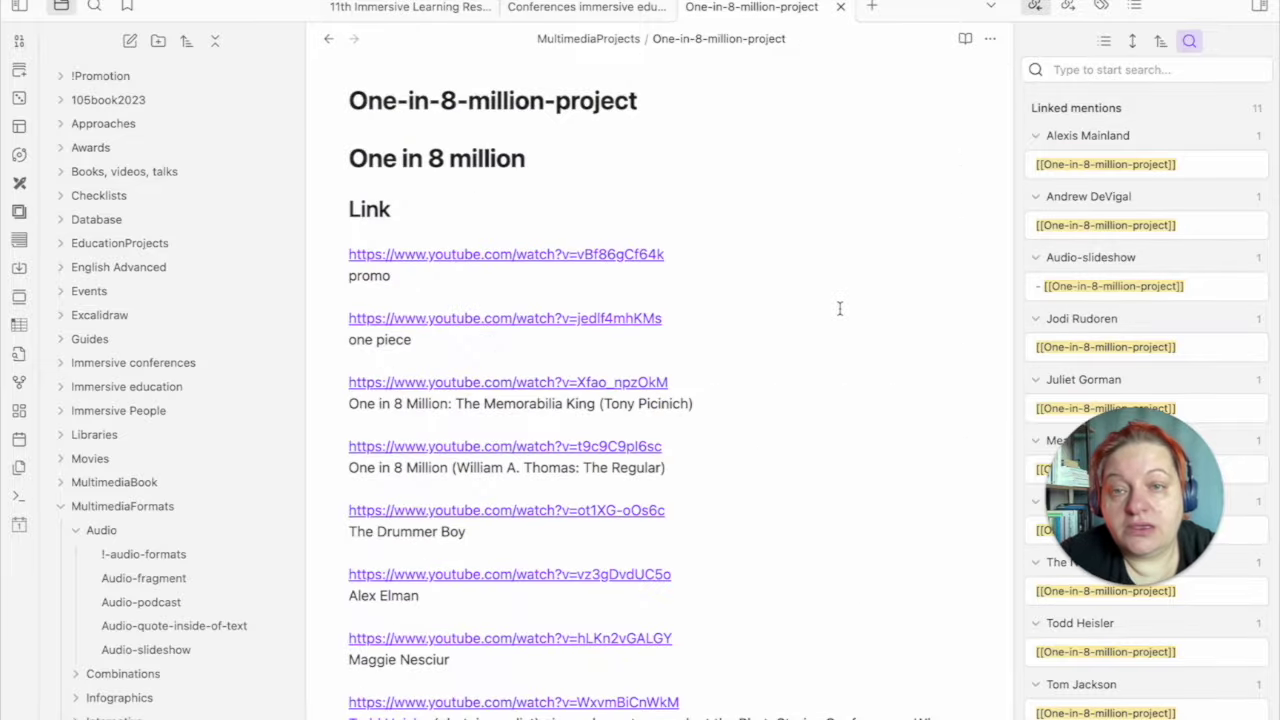
- Add the note's first YouTube link to the project as a small weblink card
{"action": "left_click_drag", "start_coordinate": [683, 254], "coordinate": [326, 260]}
{"action": "key", "text": "super+c"}
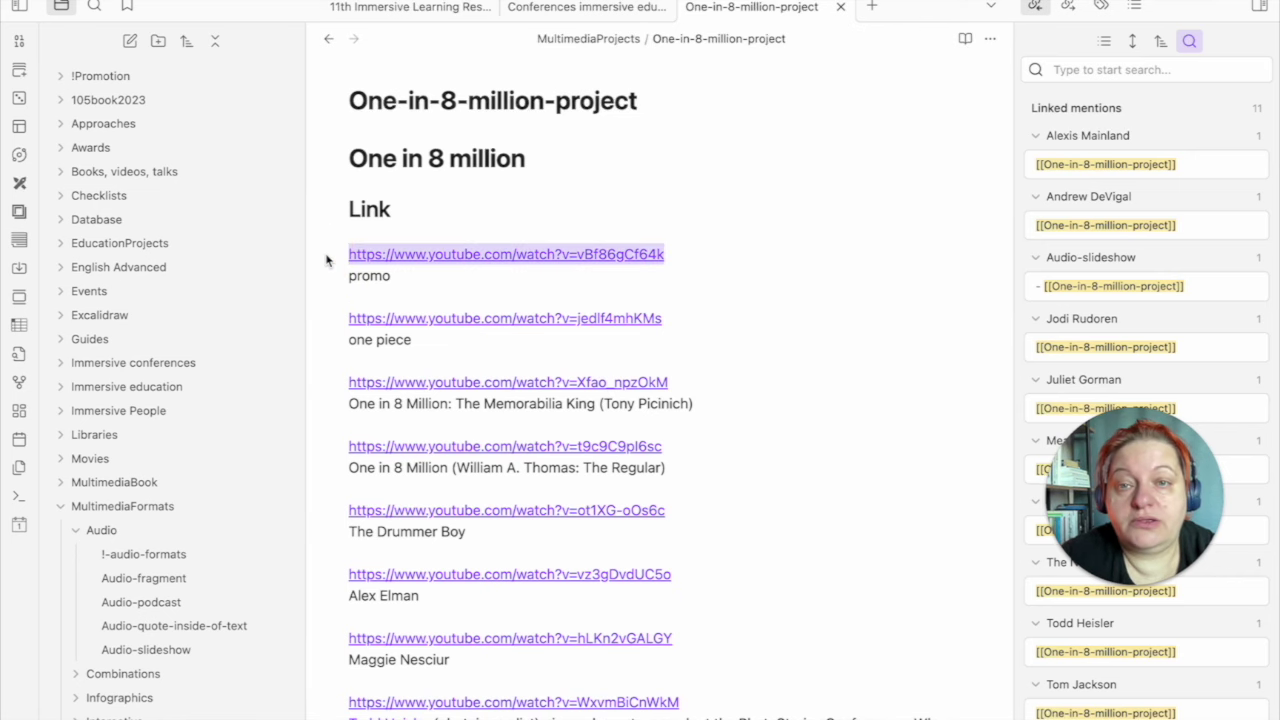
{"action": "key", "text": "super+Tab"}
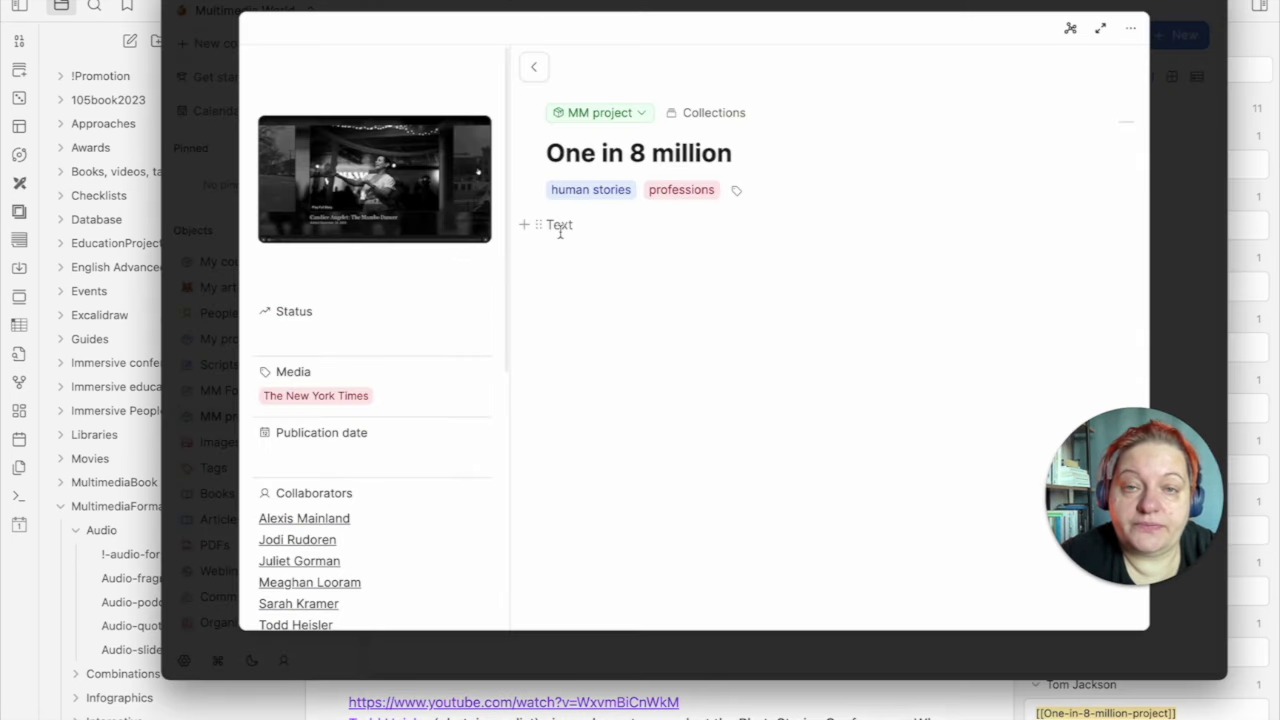
{"action": "left_click", "coordinate": [560, 228]}
{"action": "key", "text": "super+v"}
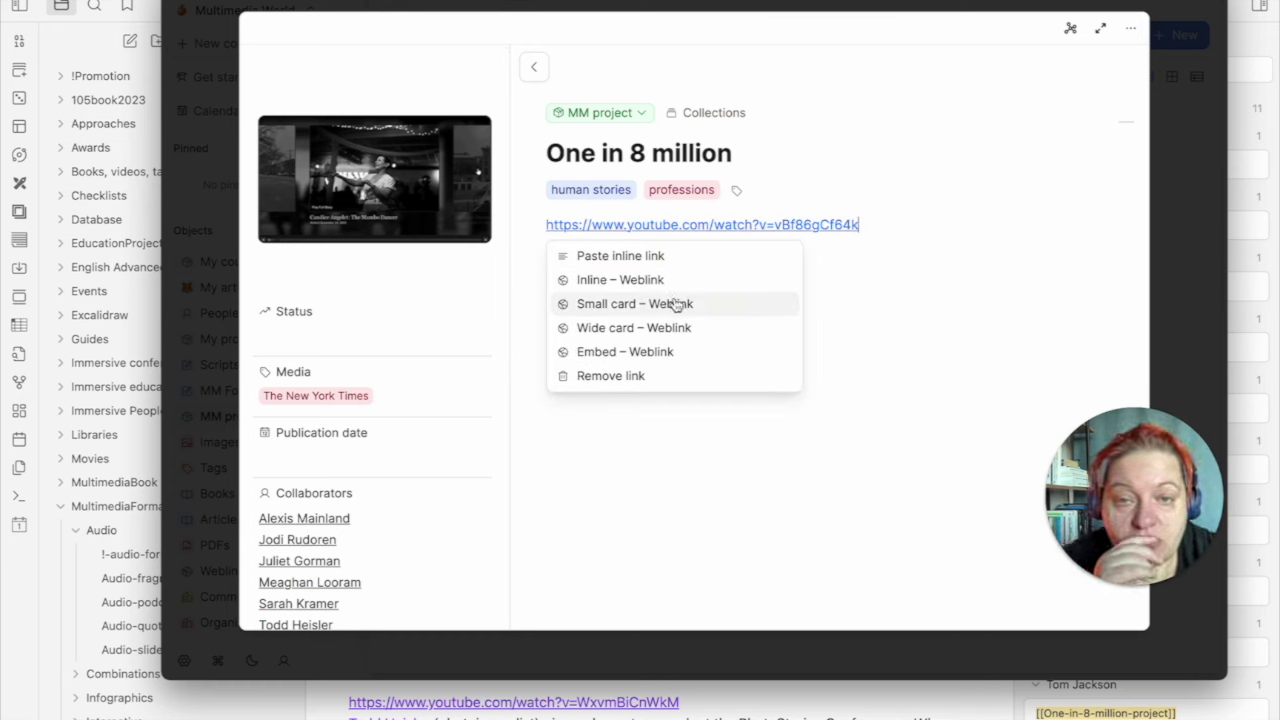
{"action": "left_click", "coordinate": [676, 305]}
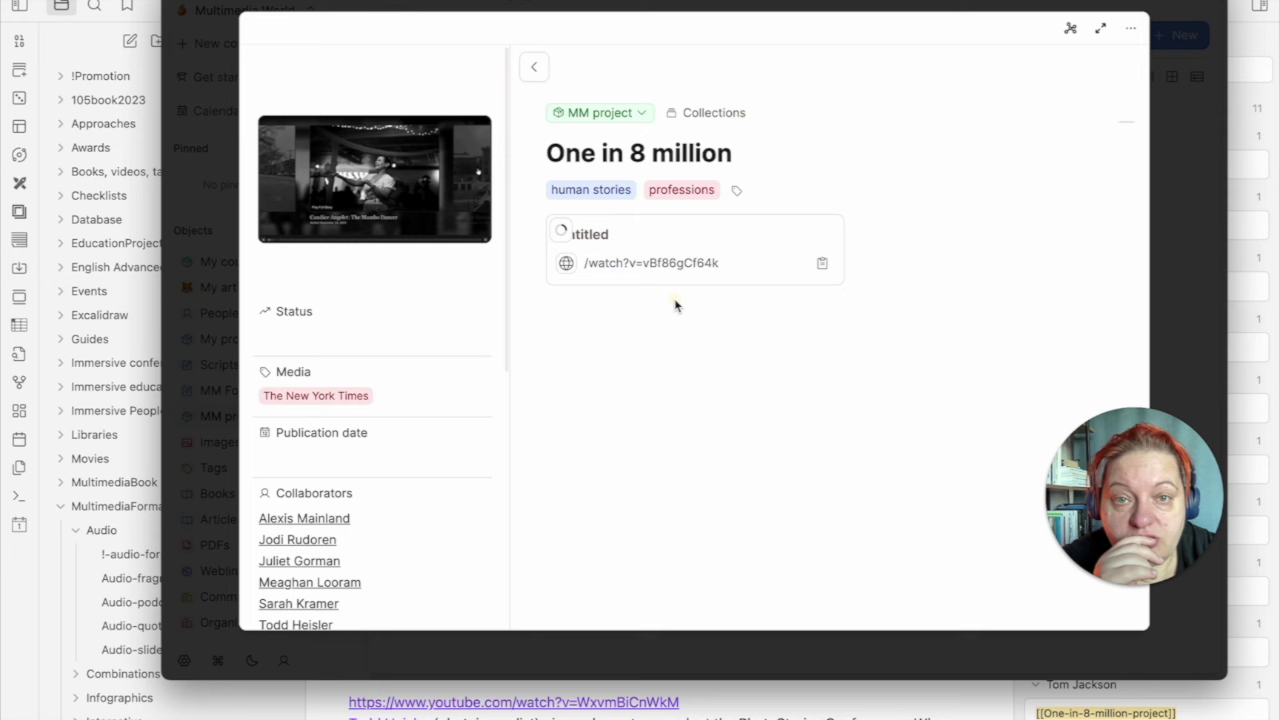
{"action": "left_click", "coordinate": [760, 388]}
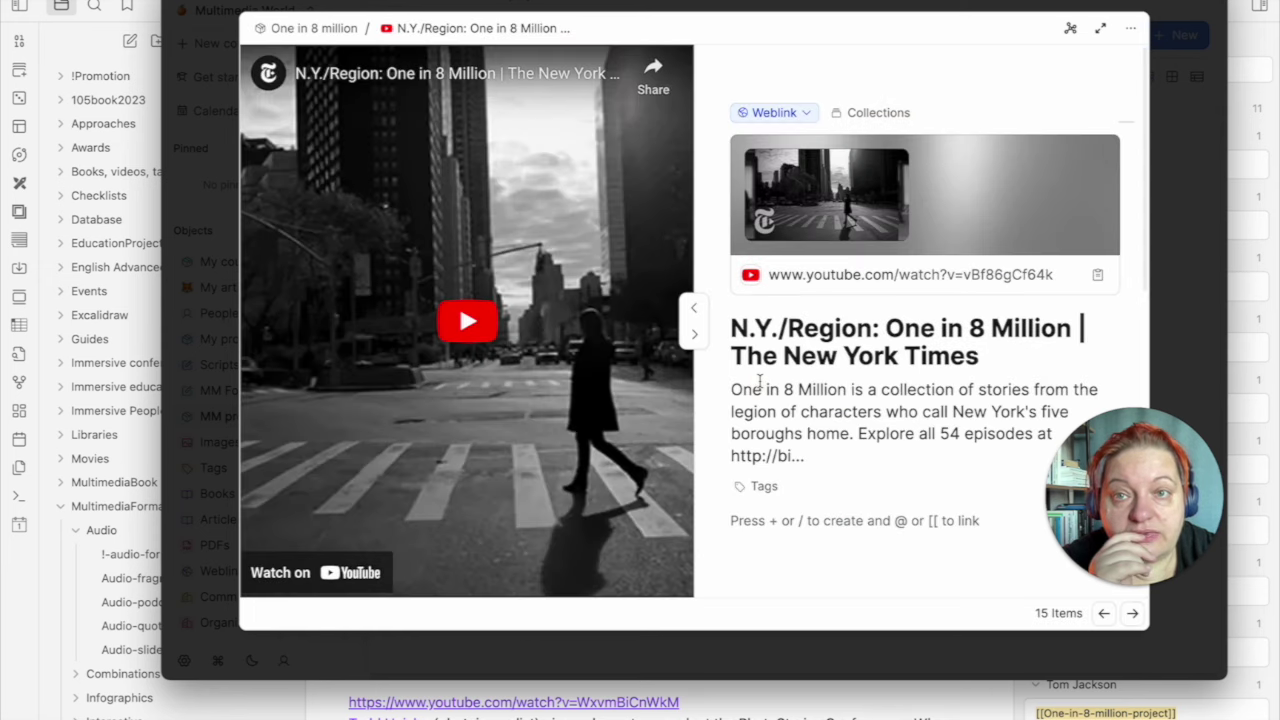
{"action": "left_click", "coordinate": [313, 30]}
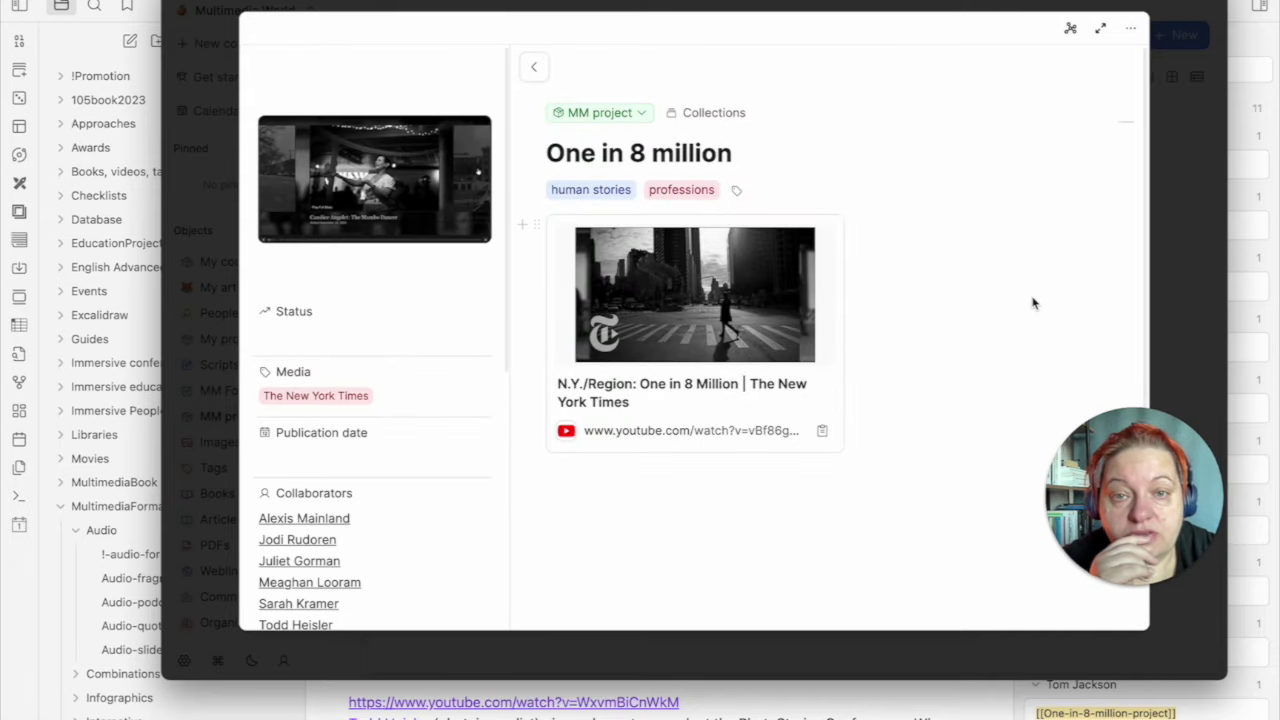
{"action": "key", "text": "Escape"}
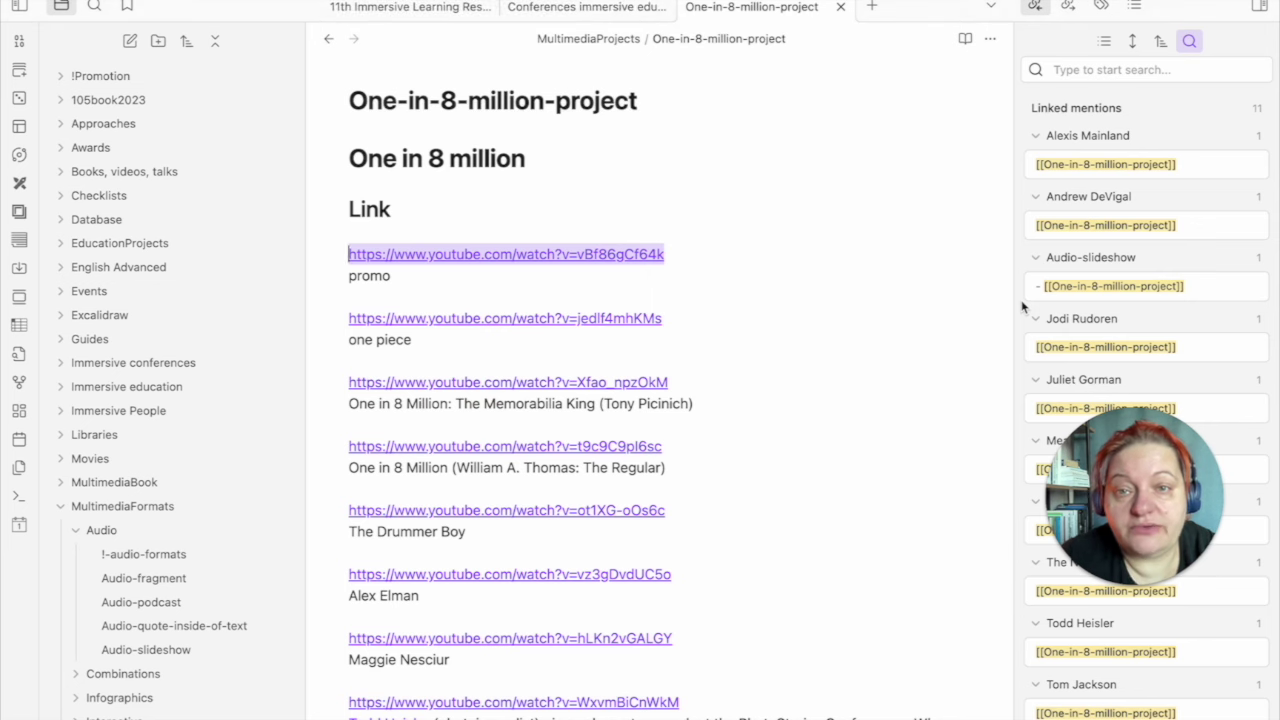
- Add the second YouTube link, an NYT interview, as another small weblink card
{"action": "left_click", "coordinate": [682, 318]}
{"action": "left_click_drag", "start_coordinate": [682, 318], "coordinate": [323, 320]}
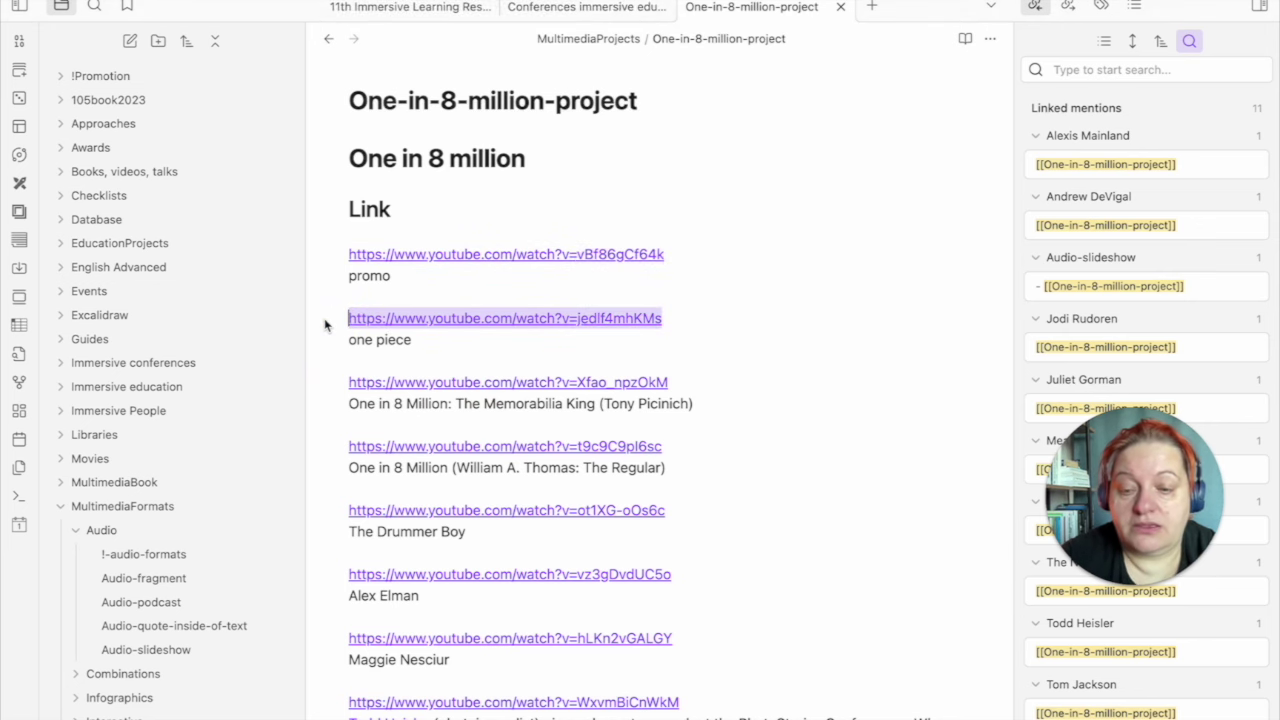
{"action": "key", "text": "super+Tab"}
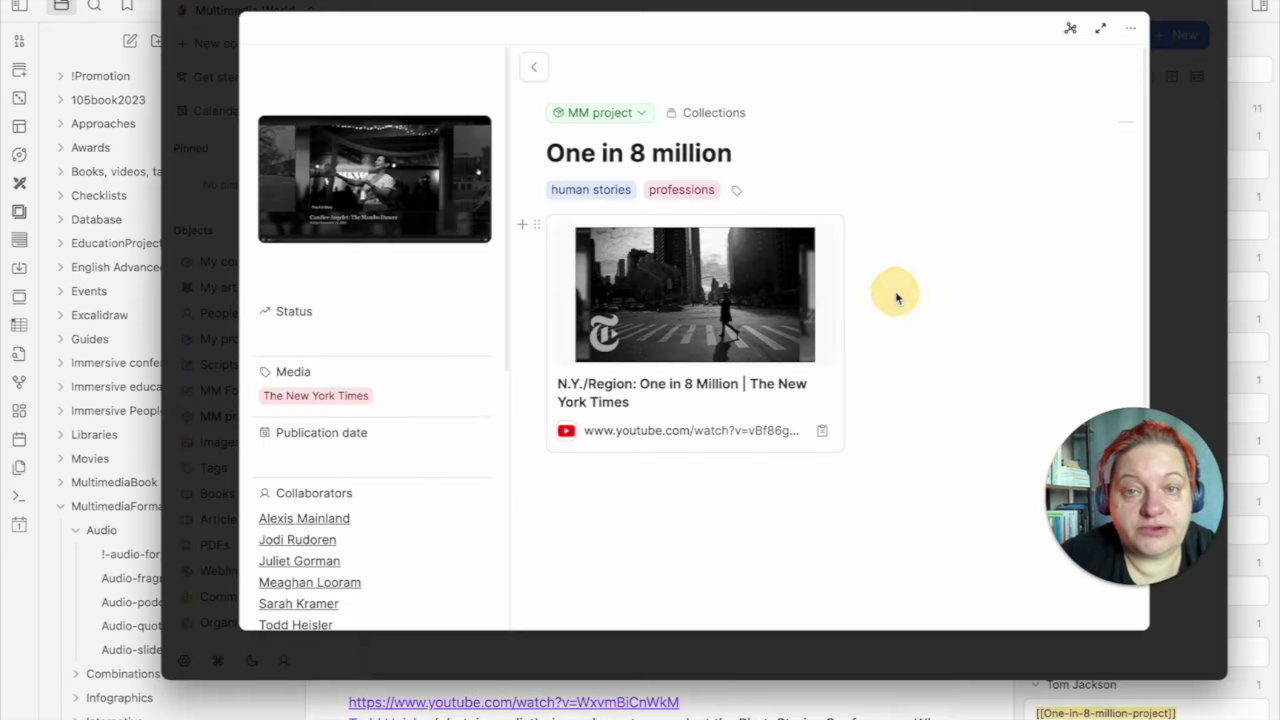
{"action": "left_click", "coordinate": [523, 228]}
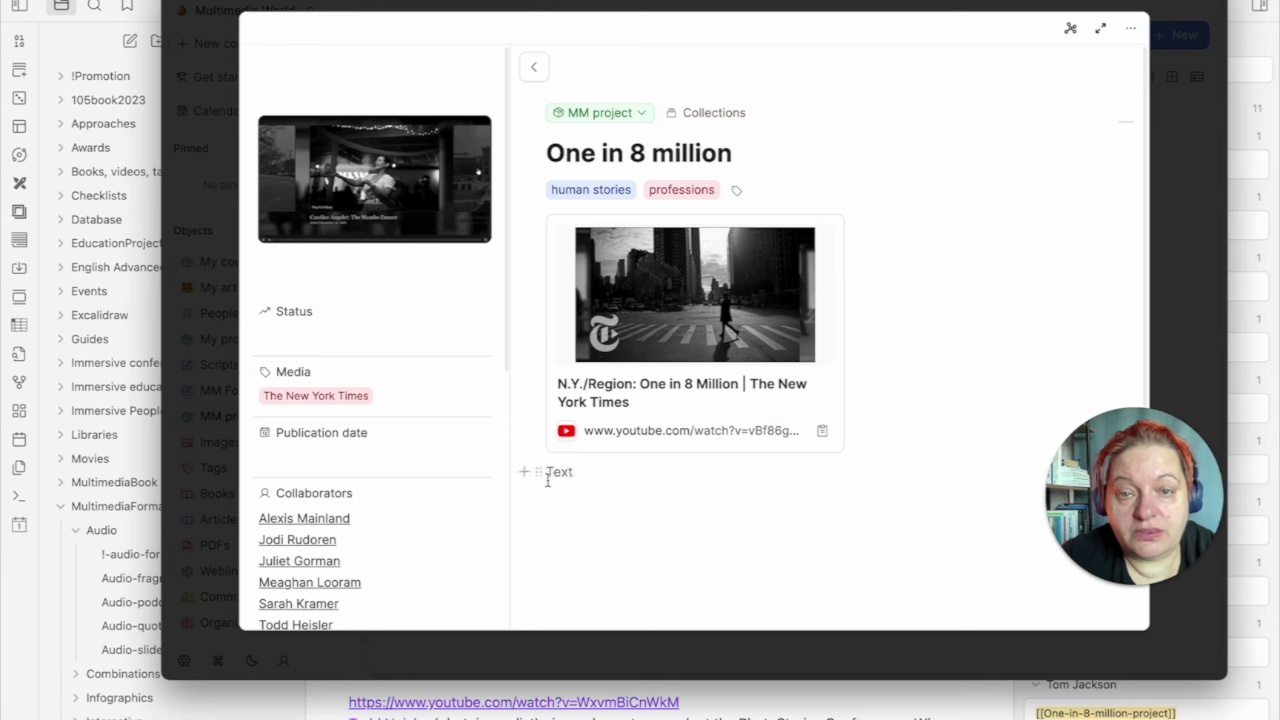
{"action": "type", "text": "https://www.youtube.com/watch?v=jedIf4mhKMs"}
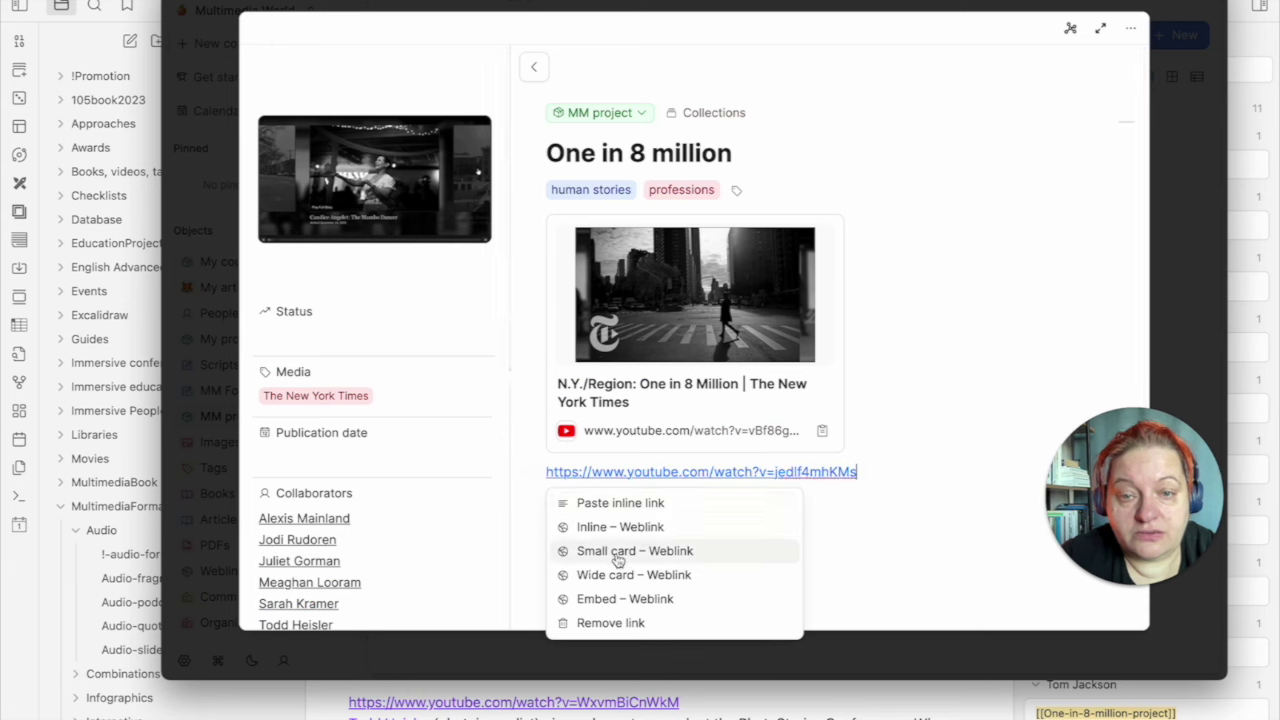
{"action": "left_click", "coordinate": [616, 552]}
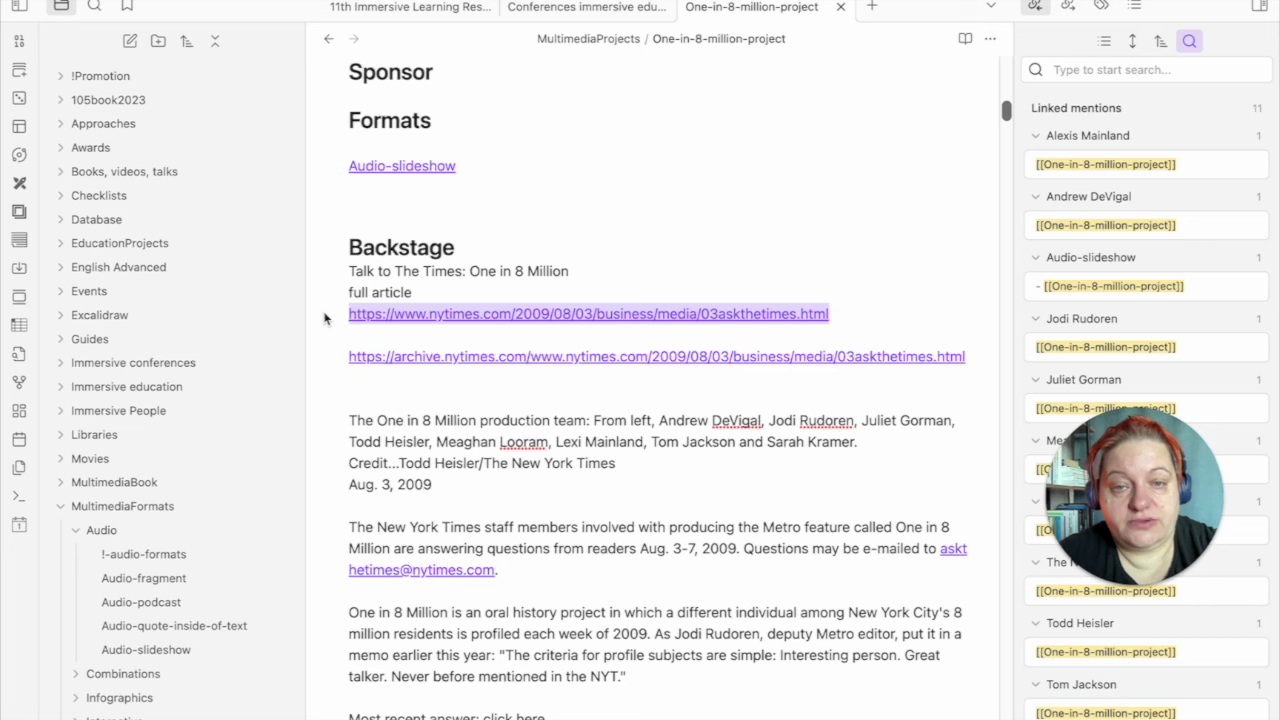
- Enter August 3, 2009 as the Publication date in the project's properties panel
{"action": "key", "text": "super+Tab"}
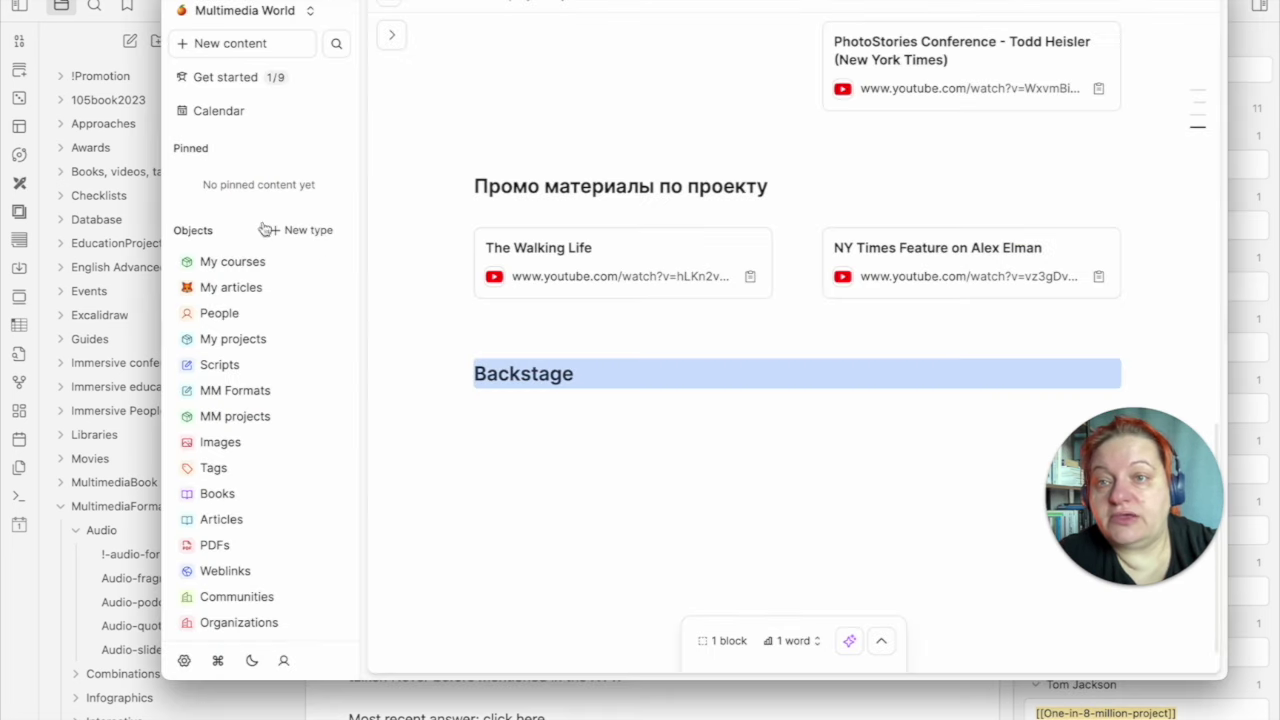
{"action": "scroll", "coordinate": [524, 171], "scroll_direction": "up", "scroll_amount": 3}
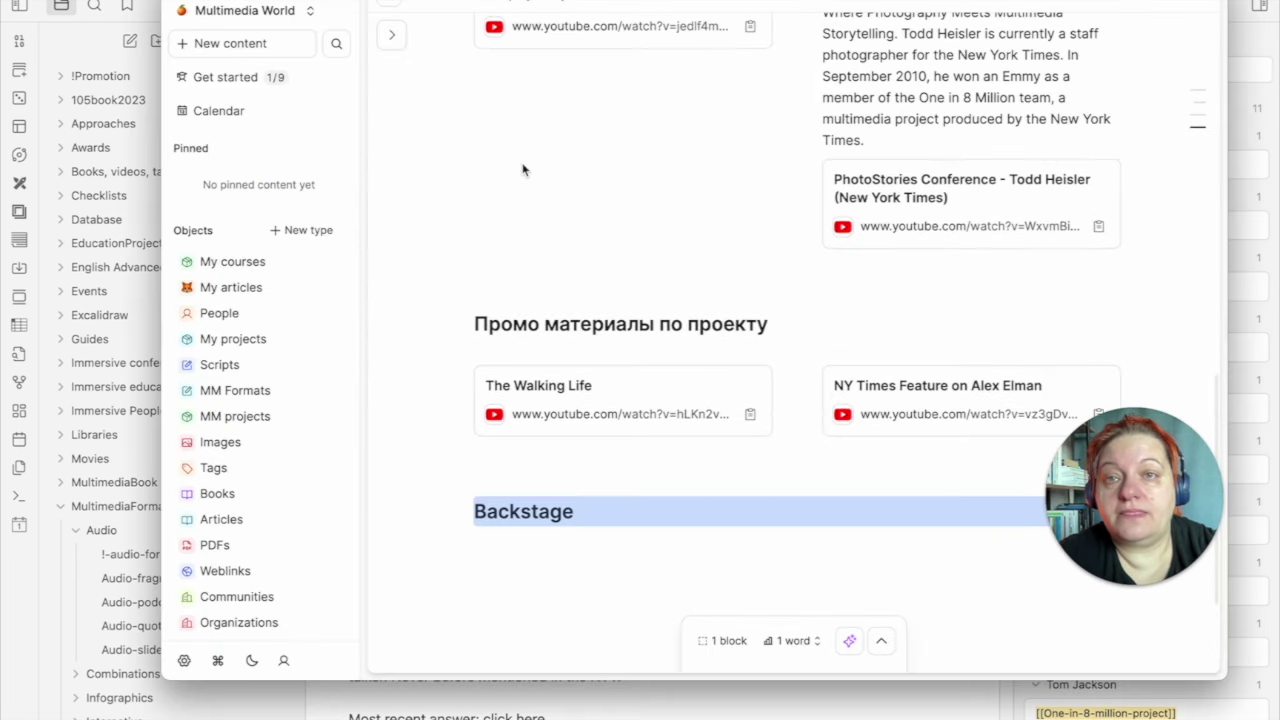
{"action": "left_click", "coordinate": [391, 34]}
{"action": "left_click", "coordinate": [434, 428]}
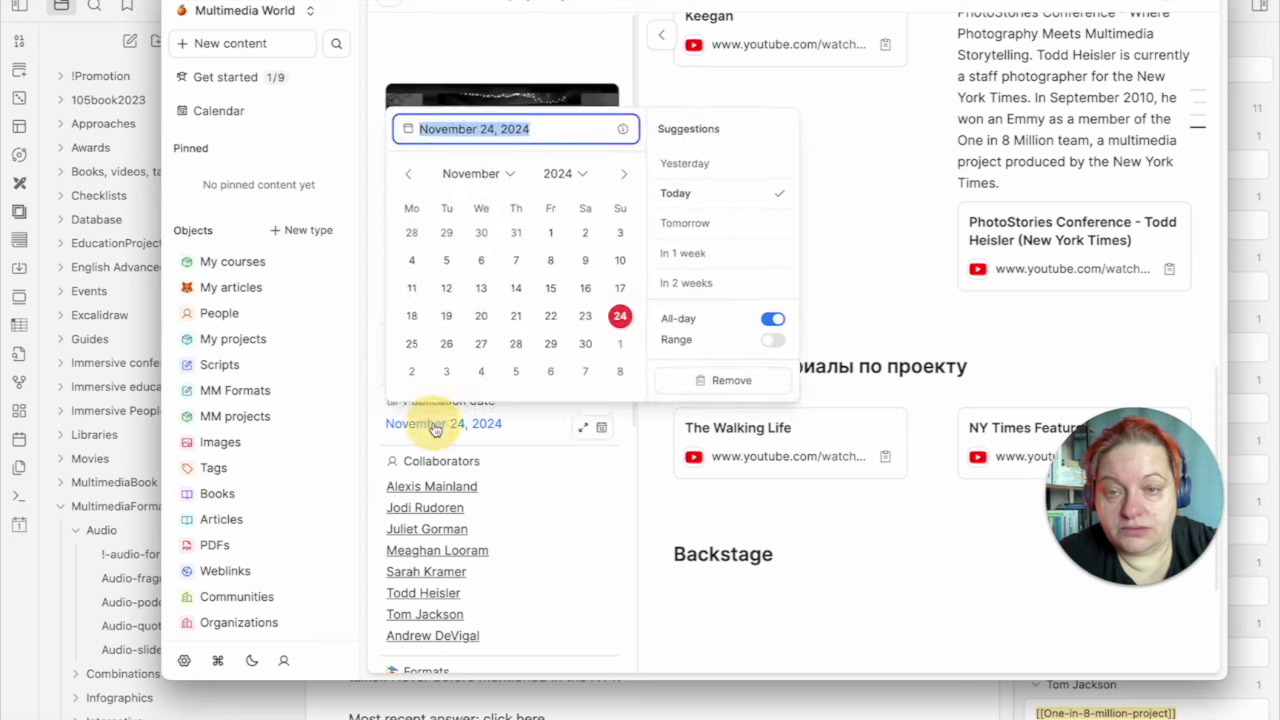
{"action": "type", "text": "august 03, 2009"}
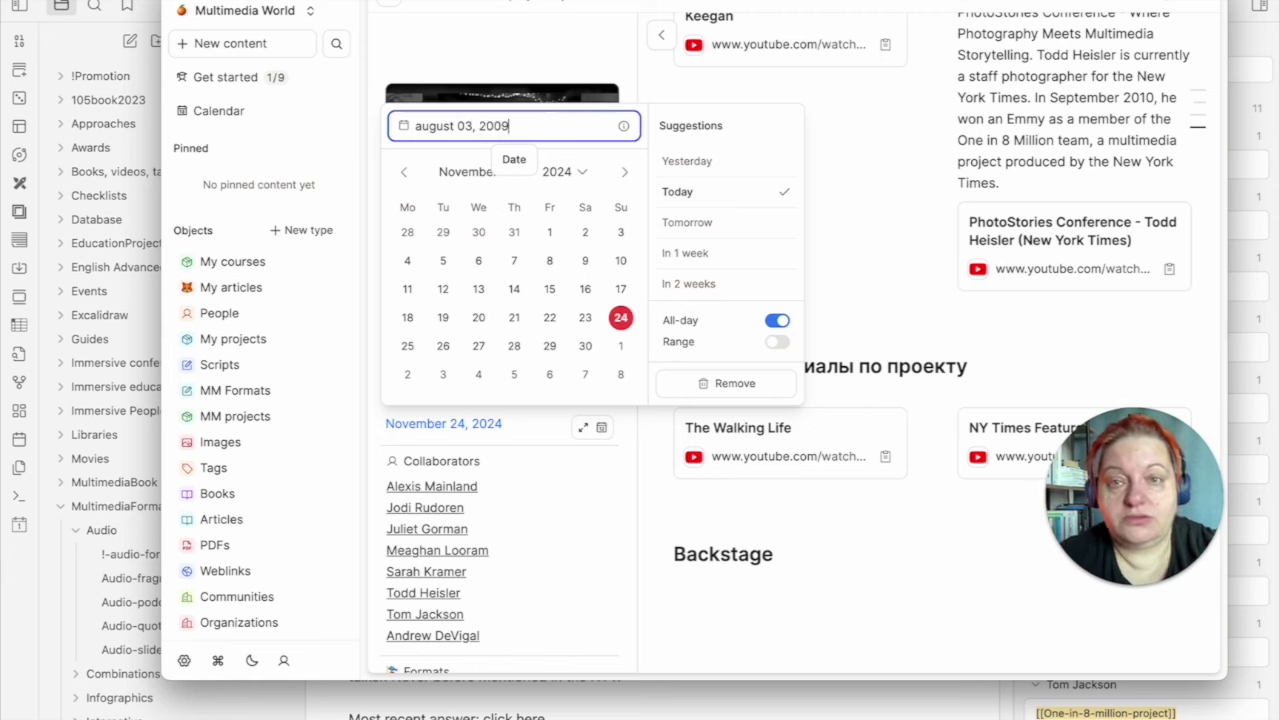
{"action": "key", "text": "Return"}
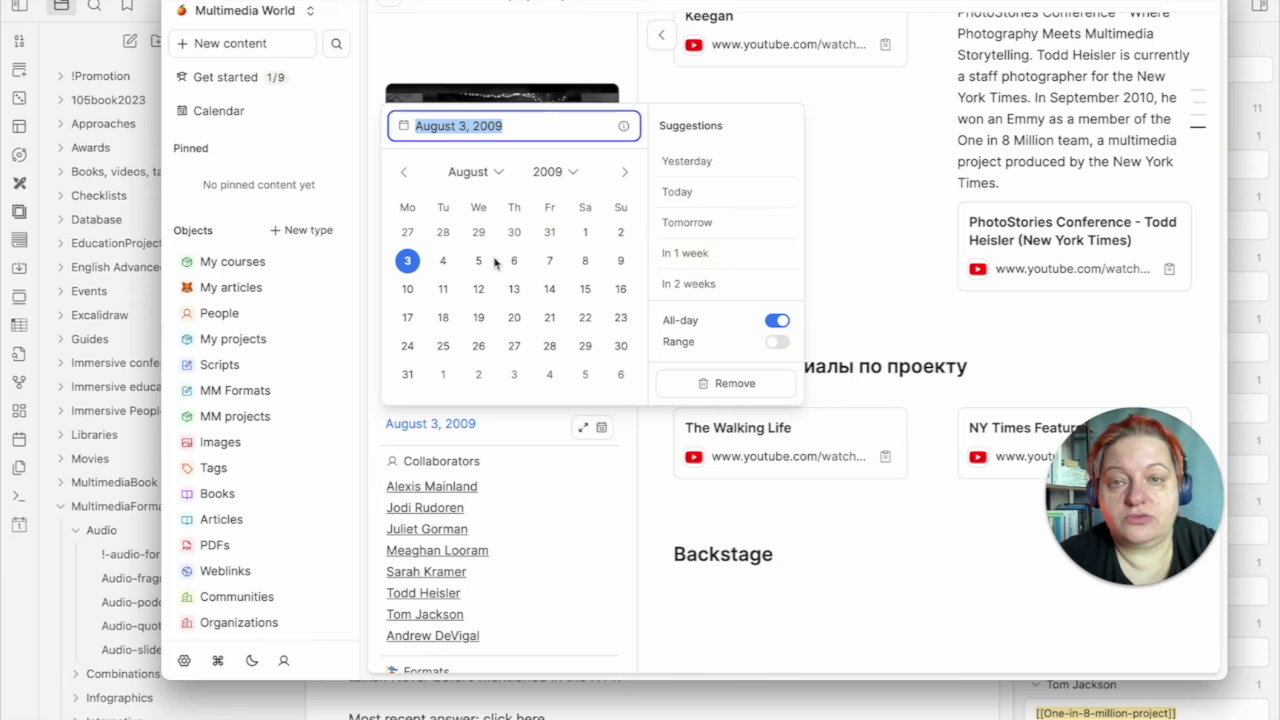
{"action": "left_click", "coordinate": [868, 276]}
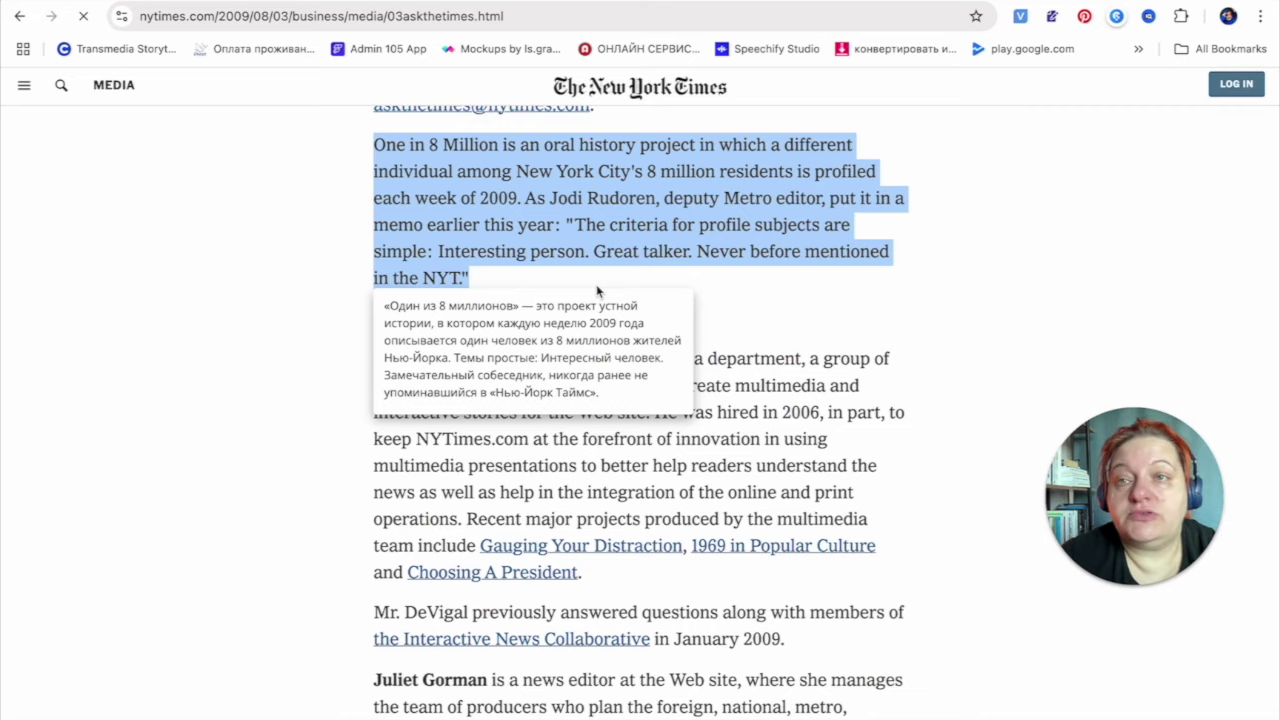
{"action": "key", "text": "super+Tab"}
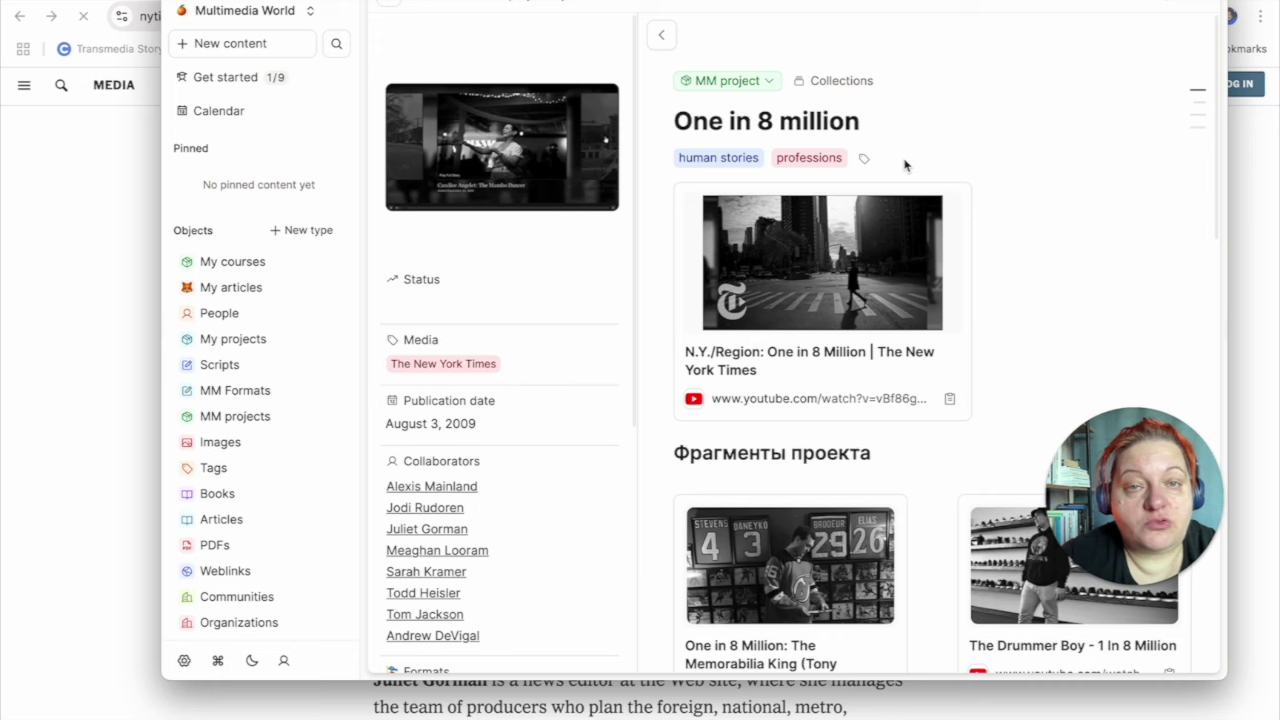
- Add a level-2 'Summary' heading above the video card and paste the project description beneath it
{"action": "left_click", "coordinate": [650, 193]}
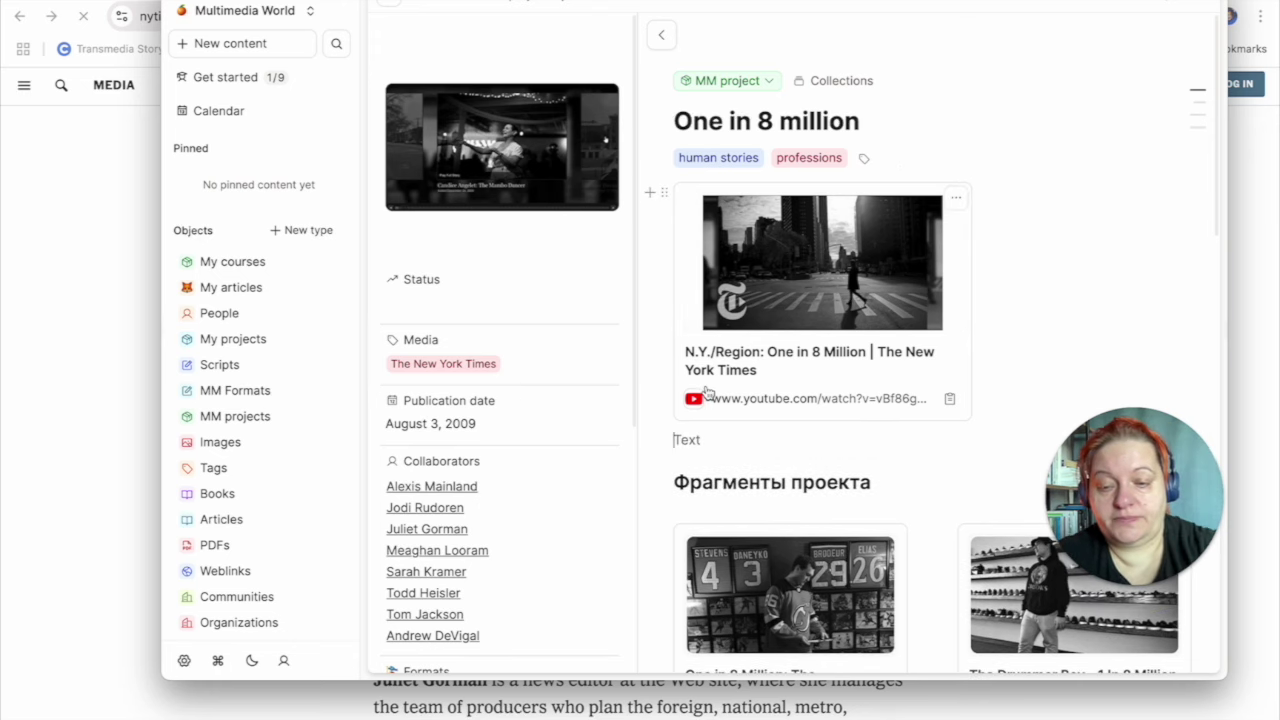
{"action": "type", "text": "Summary"}
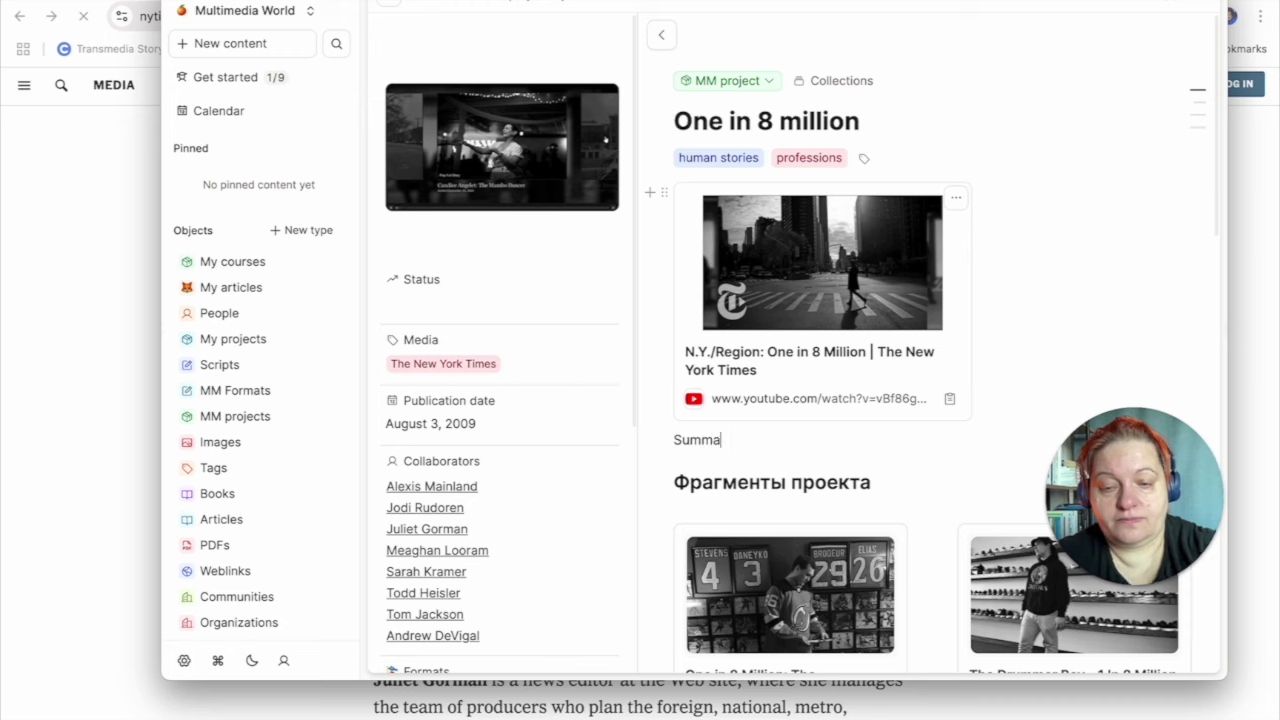
{"action": "left_click", "coordinate": [665, 440]}
{"action": "mouse_move", "coordinate": [625, 303]}
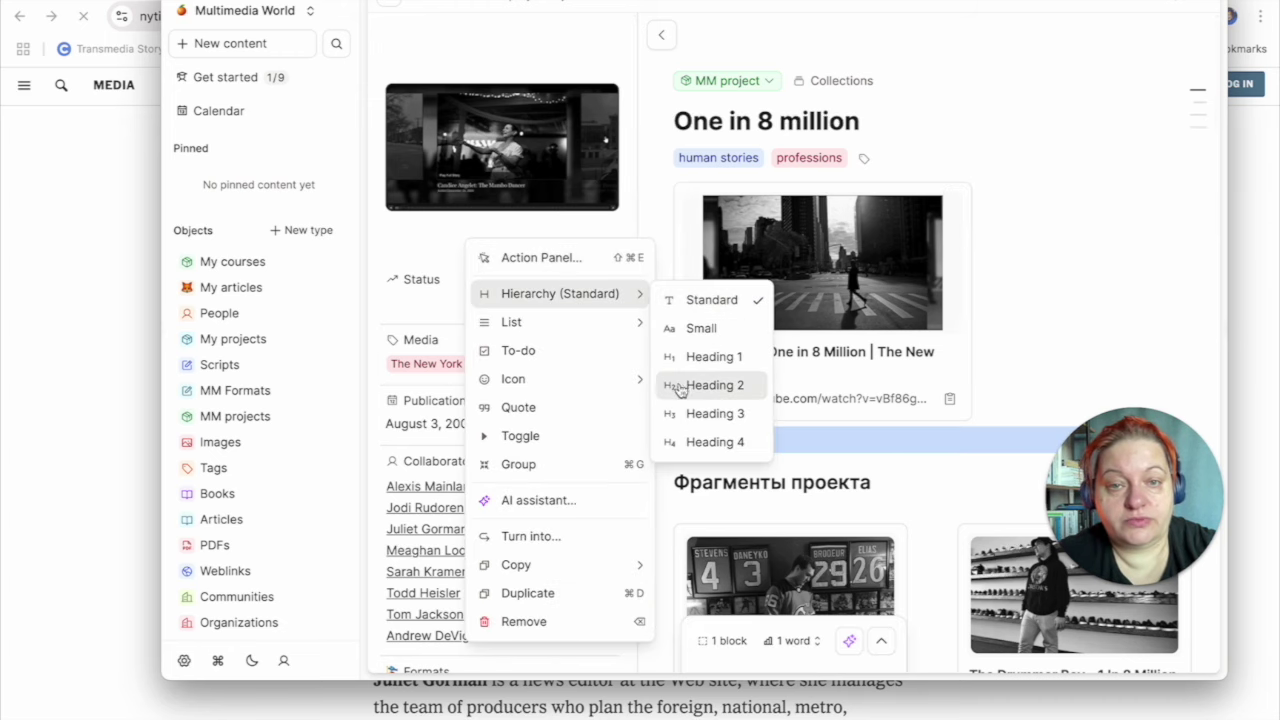
{"action": "left_click", "coordinate": [714, 385]}
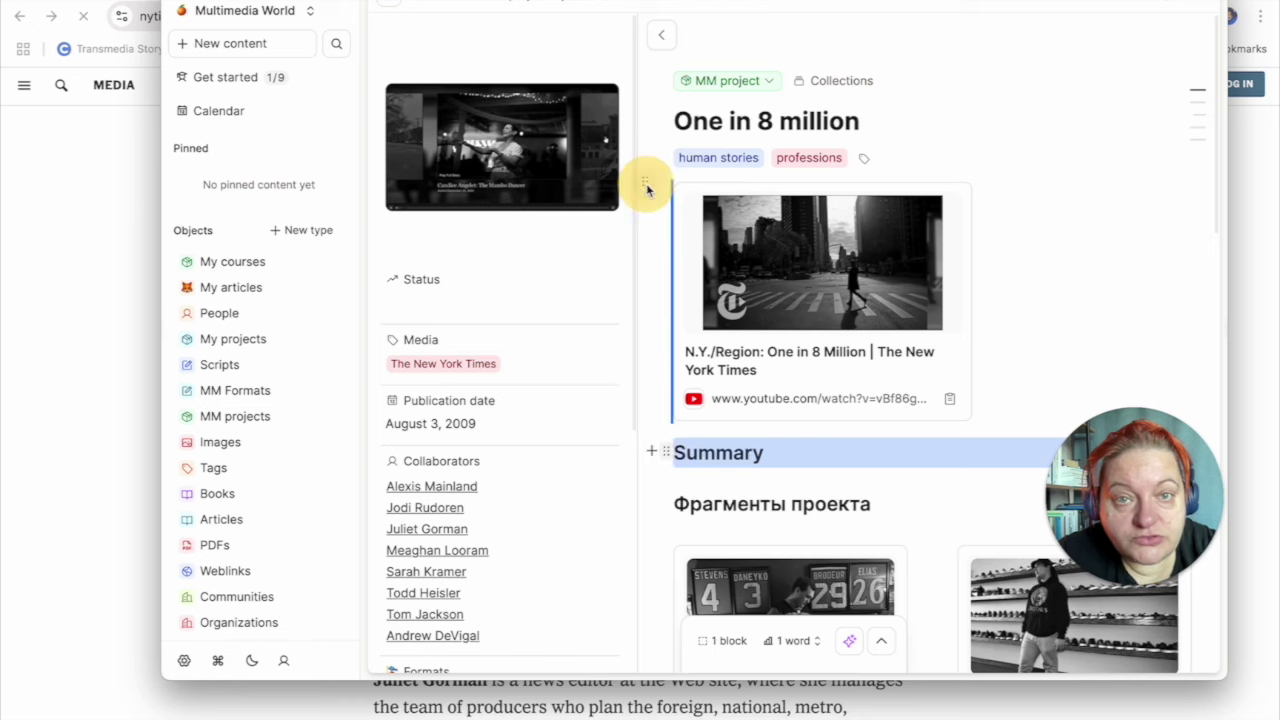
{"action": "left_click_drag", "start_coordinate": [713, 178], "coordinate": [714, 177]}
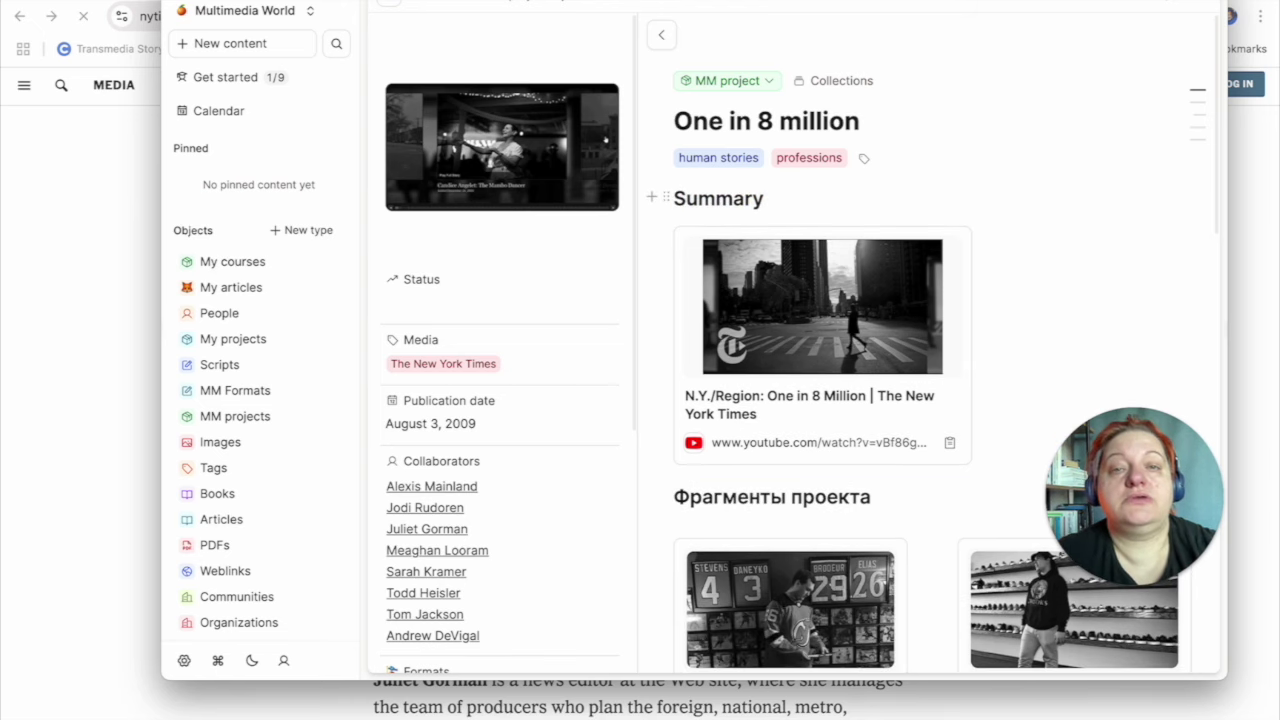
{"action": "key", "text": "Return"}
{"action": "type", "text": "One in 8 Million is an oral history project in which a different individual among New York City's 8 million residents is profiled each week of 2009. As Jodi Rudoren, deputy Metro editor, put it in a memo earlier this year: \"The criteria for profile subjects are simple: Interesting person. Great talker. Never before mentioned in the NYT.\""}
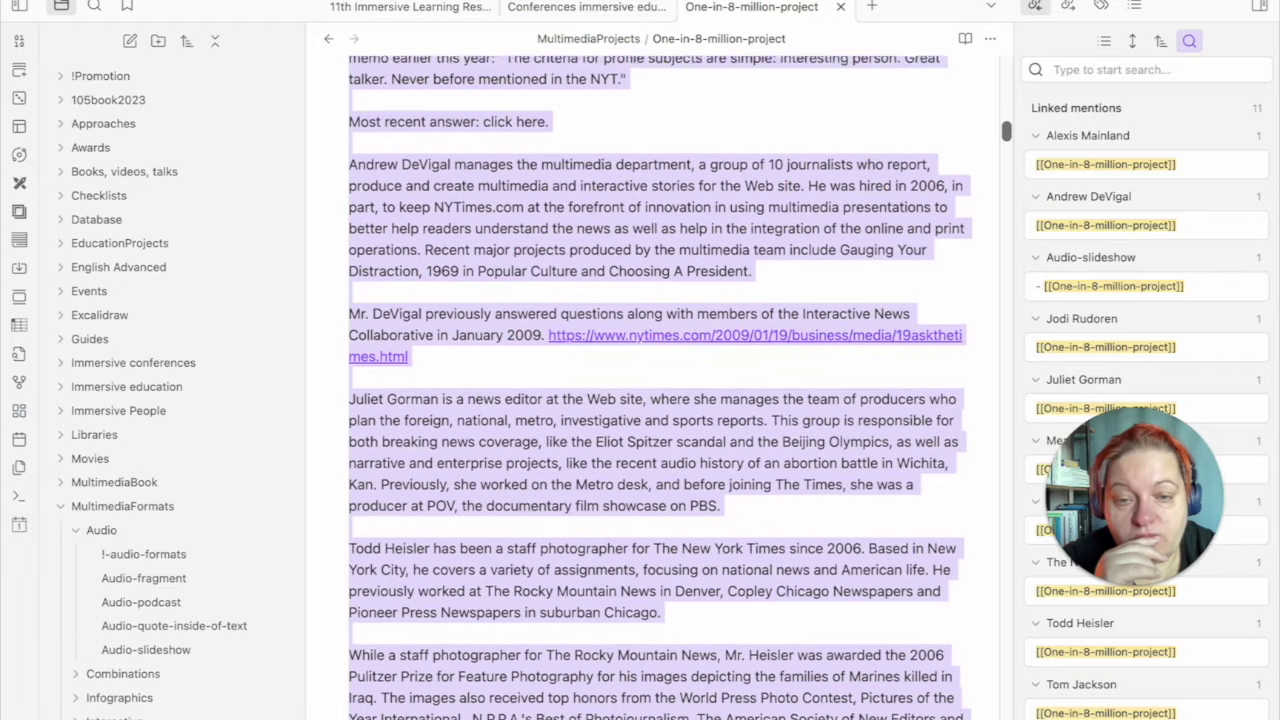
- Scroll through the note's team Q&A and extend the selection down to 'Tell your friends!'
{"action": "scroll", "coordinate": [655, 380], "scroll_direction": "down", "scroll_amount": 5}
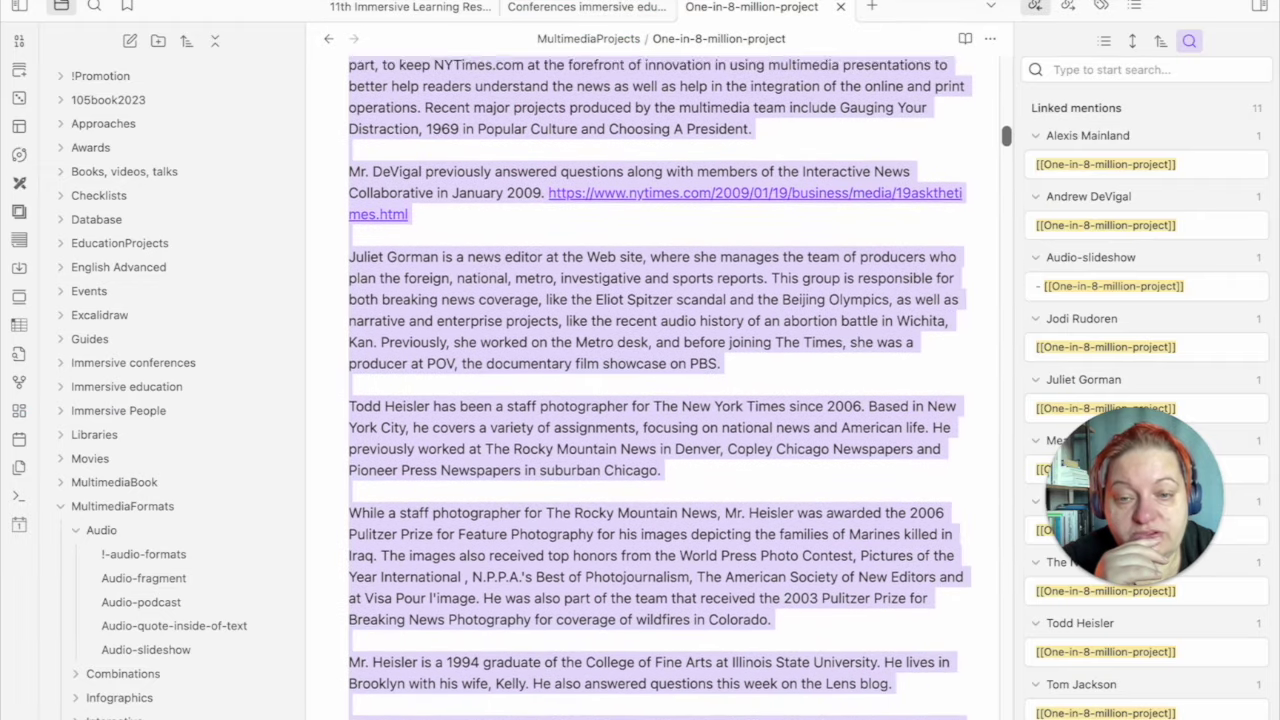
{"action": "scroll", "coordinate": [655, 380], "scroll_direction": "down", "scroll_amount": 5}
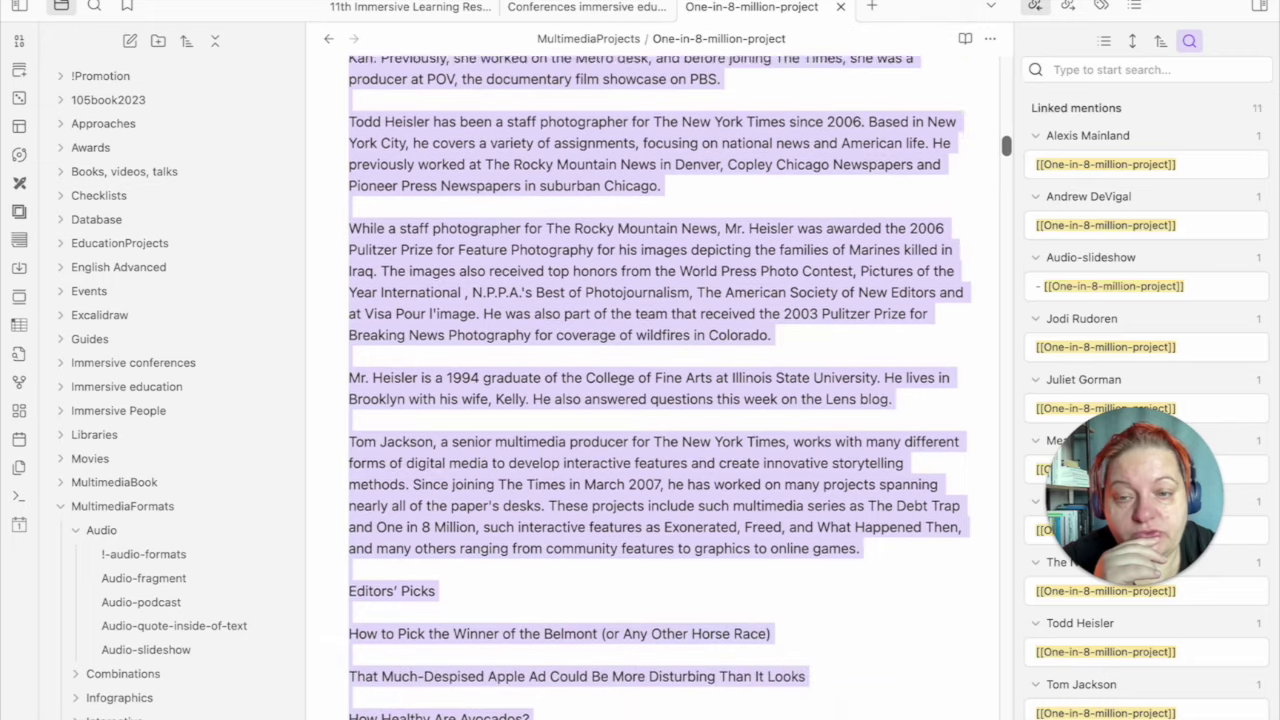
{"action": "scroll", "coordinate": [655, 380], "scroll_direction": "down", "scroll_amount": 5}
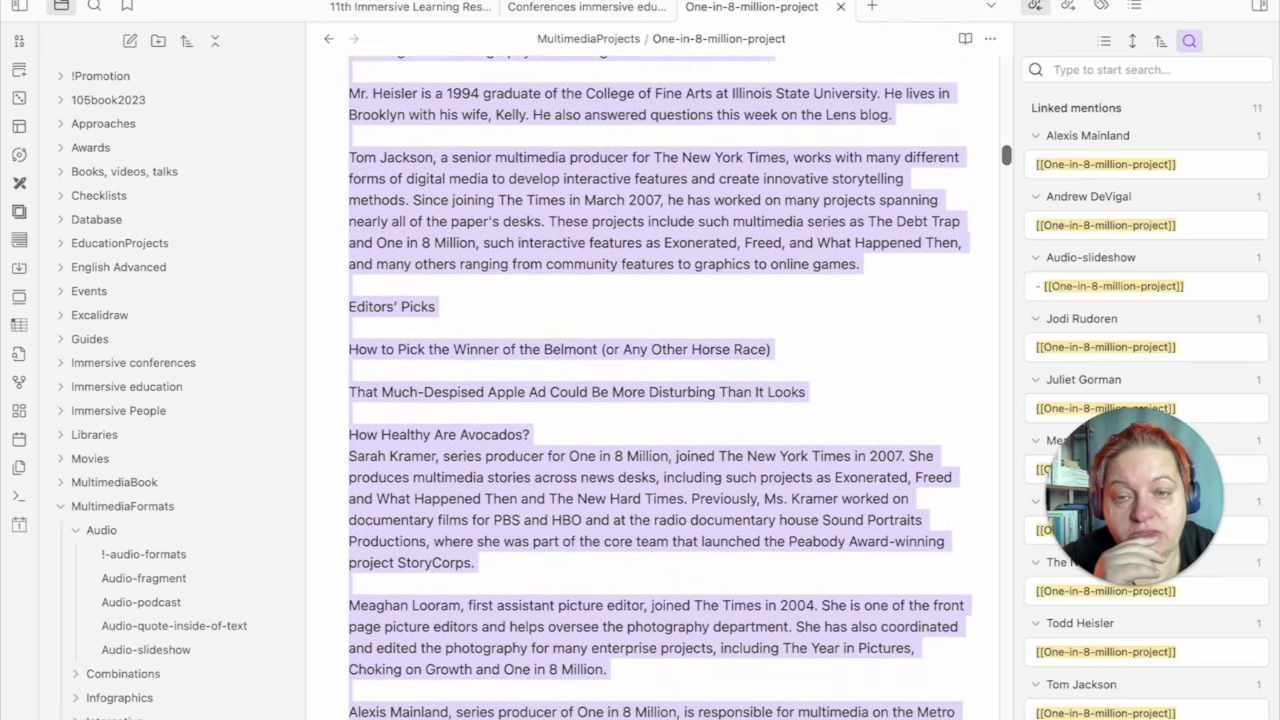
{"action": "scroll", "coordinate": [655, 380], "scroll_direction": "down", "scroll_amount": 5}
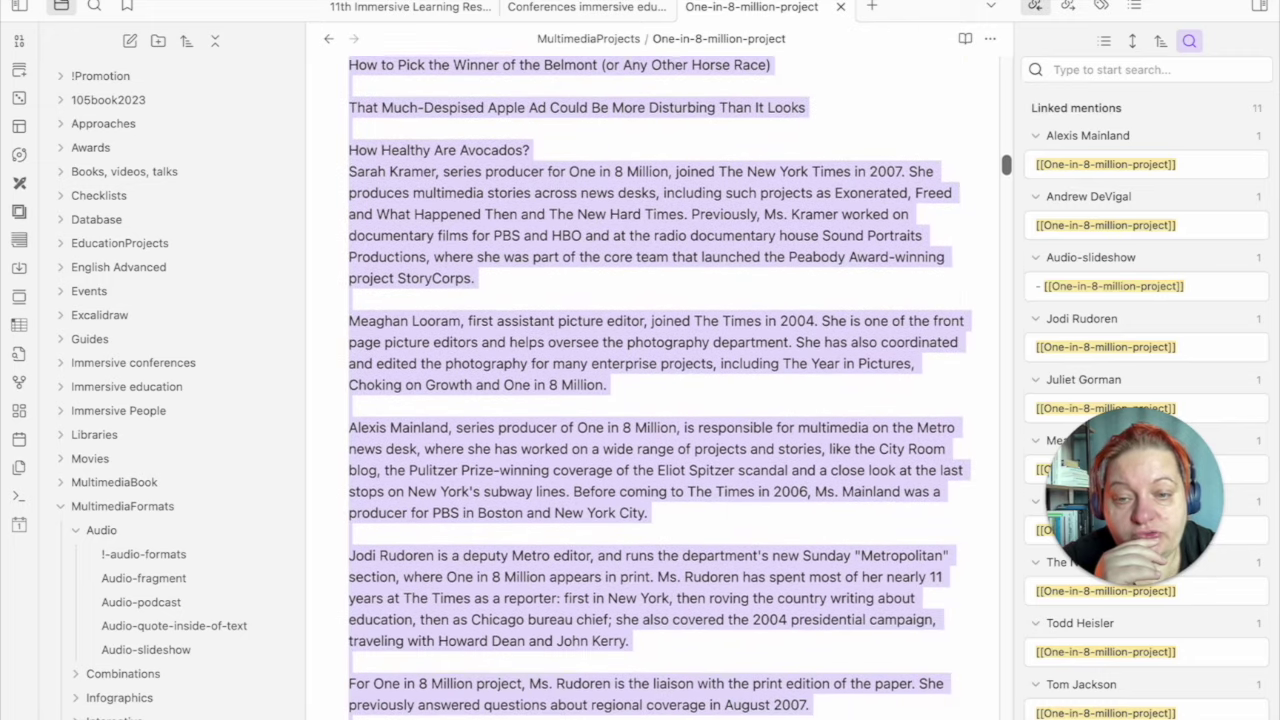
{"action": "scroll", "coordinate": [655, 380], "scroll_direction": "down", "scroll_amount": 5}
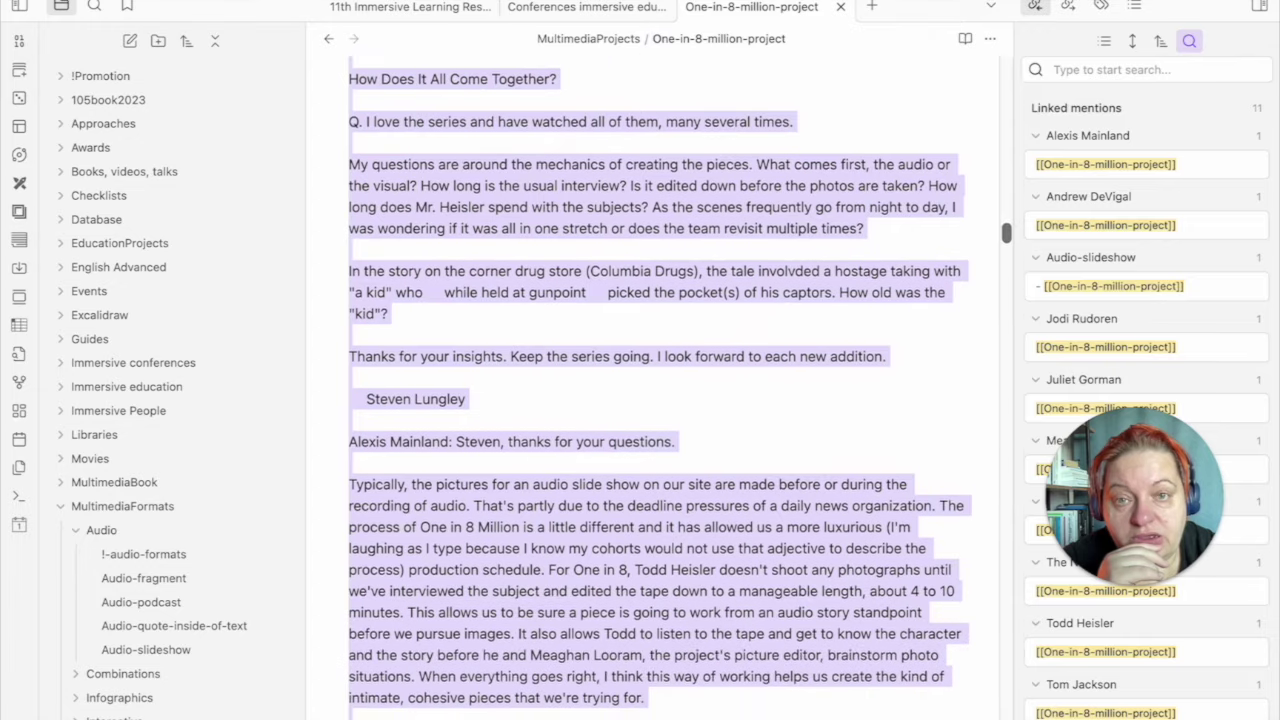
{"action": "scroll", "coordinate": [656, 390], "scroll_direction": "down", "scroll_amount": 1}
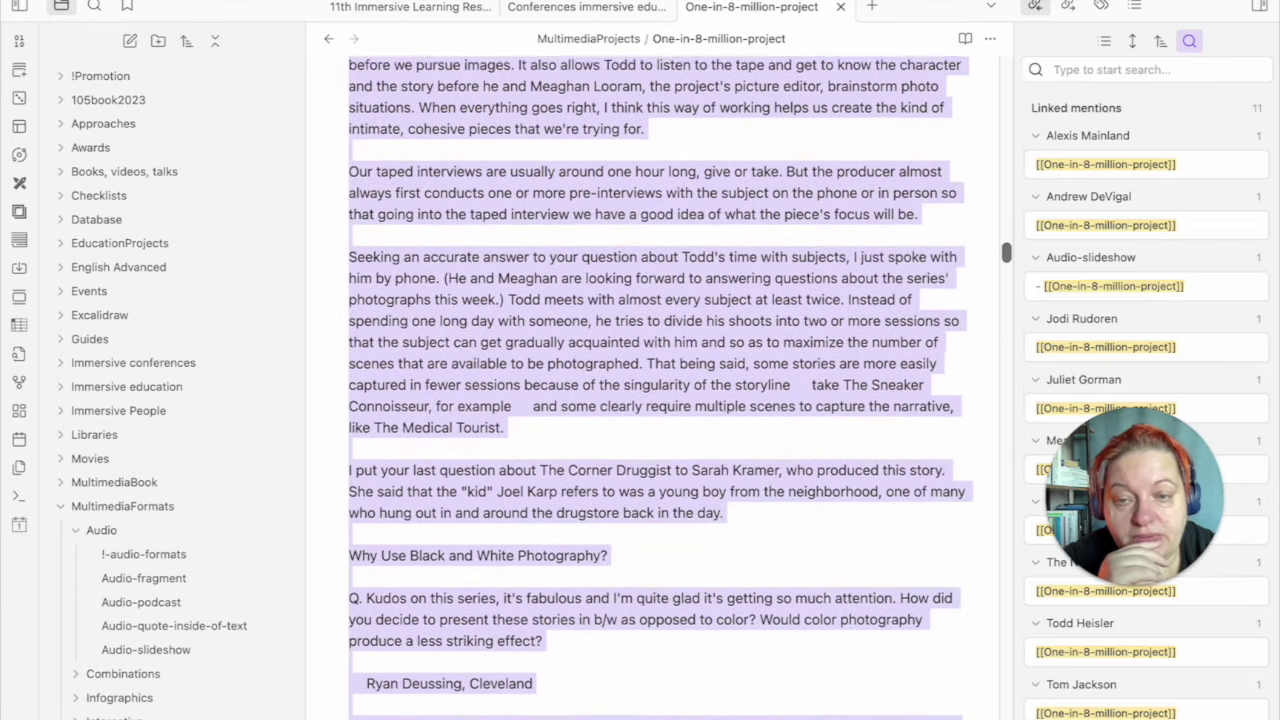
{"action": "scroll", "coordinate": [656, 390], "scroll_direction": "down", "scroll_amount": 3}
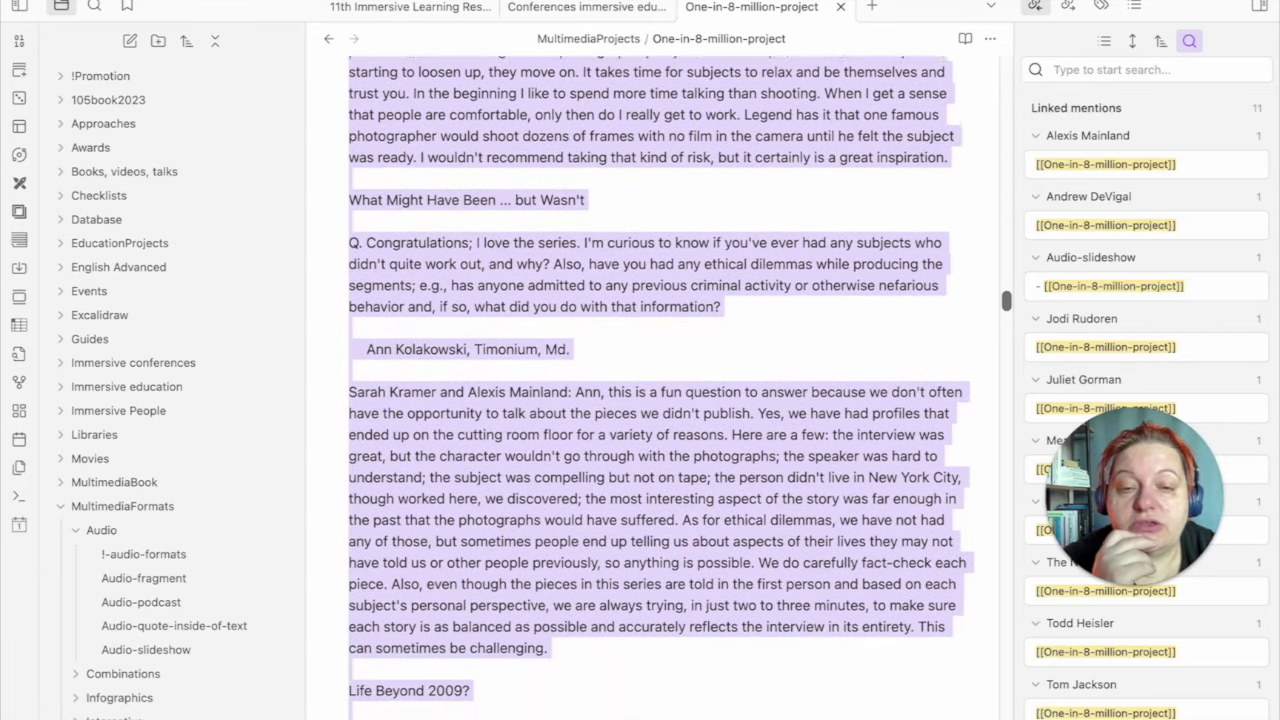
{"action": "scroll", "coordinate": [657, 380], "scroll_direction": "down", "scroll_amount": 1}
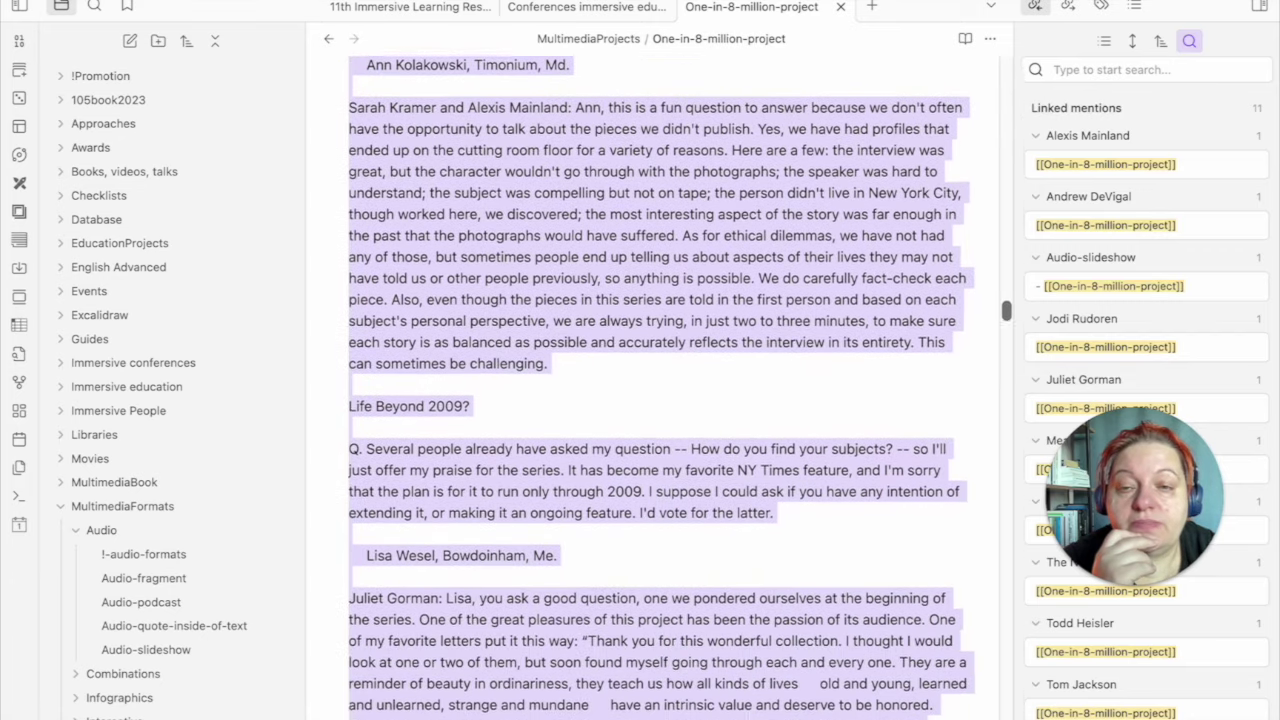
{"action": "scroll", "coordinate": [657, 380], "scroll_direction": "down", "scroll_amount": 8}
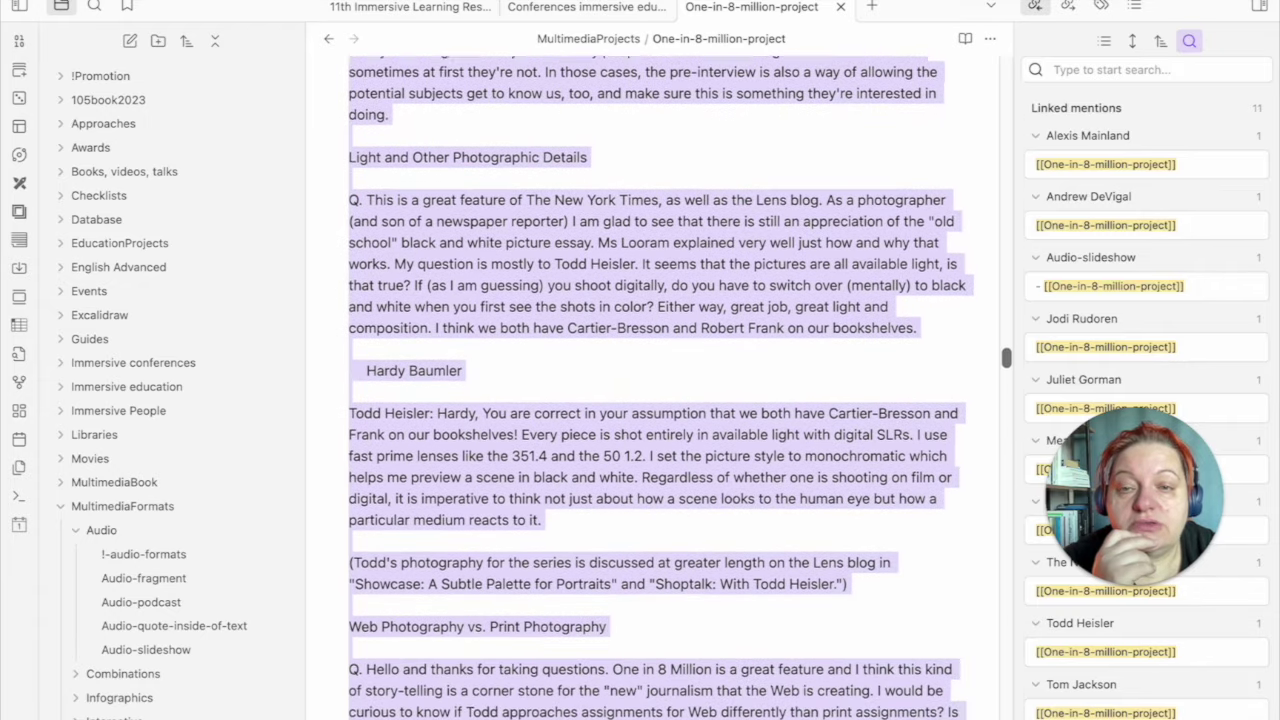
{"action": "scroll", "coordinate": [657, 380], "scroll_direction": "down", "scroll_amount": 4}
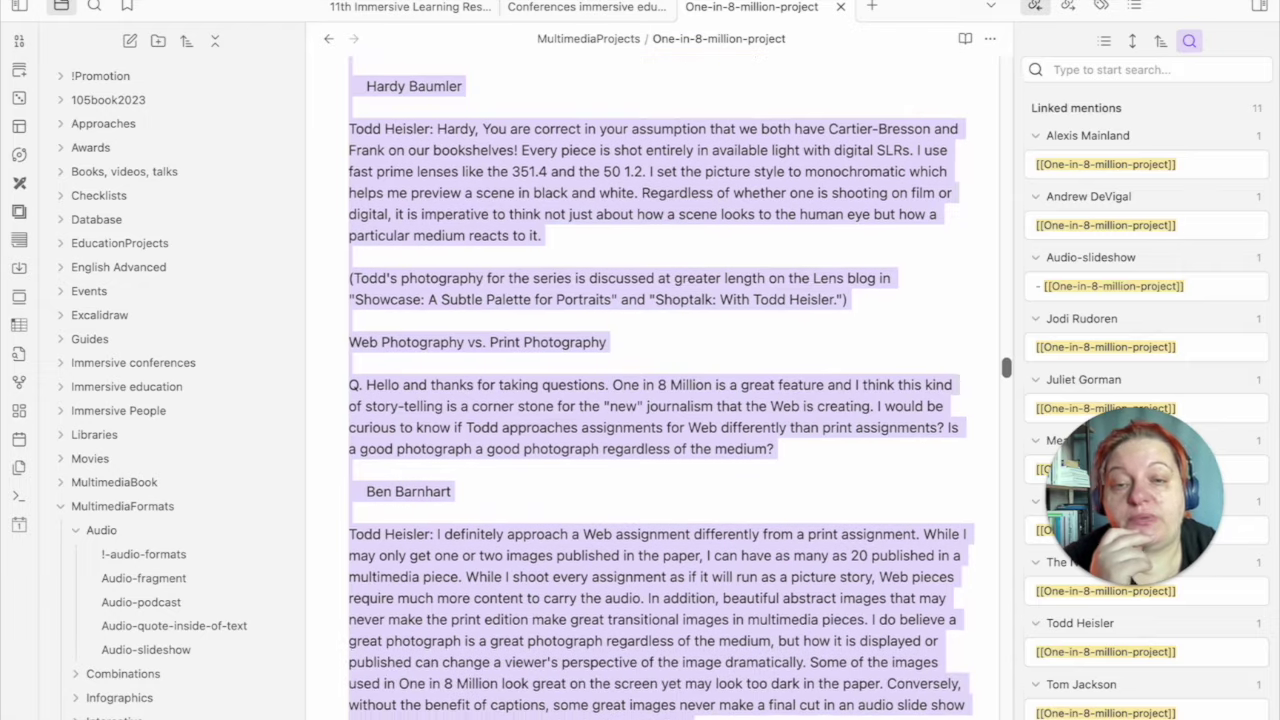
{"action": "scroll", "coordinate": [657, 380], "scroll_direction": "down", "scroll_amount": 3}
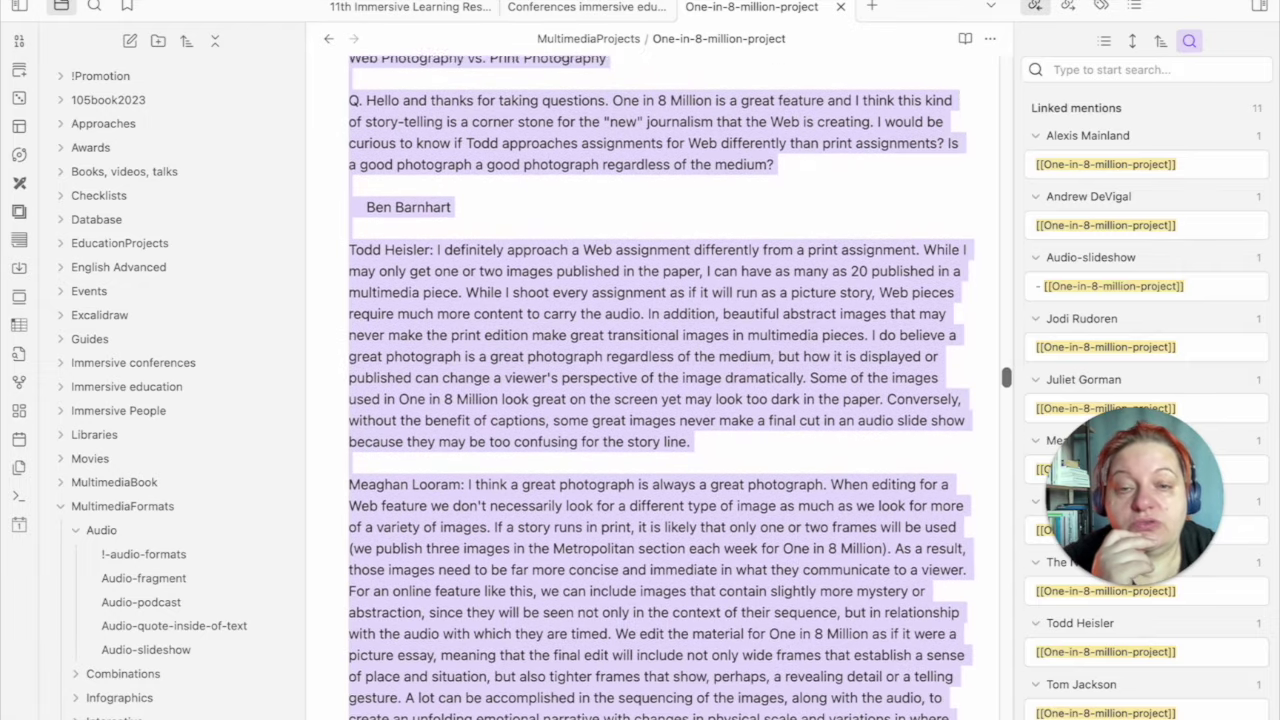
{"action": "scroll", "coordinate": [657, 380], "scroll_direction": "down", "scroll_amount": 3}
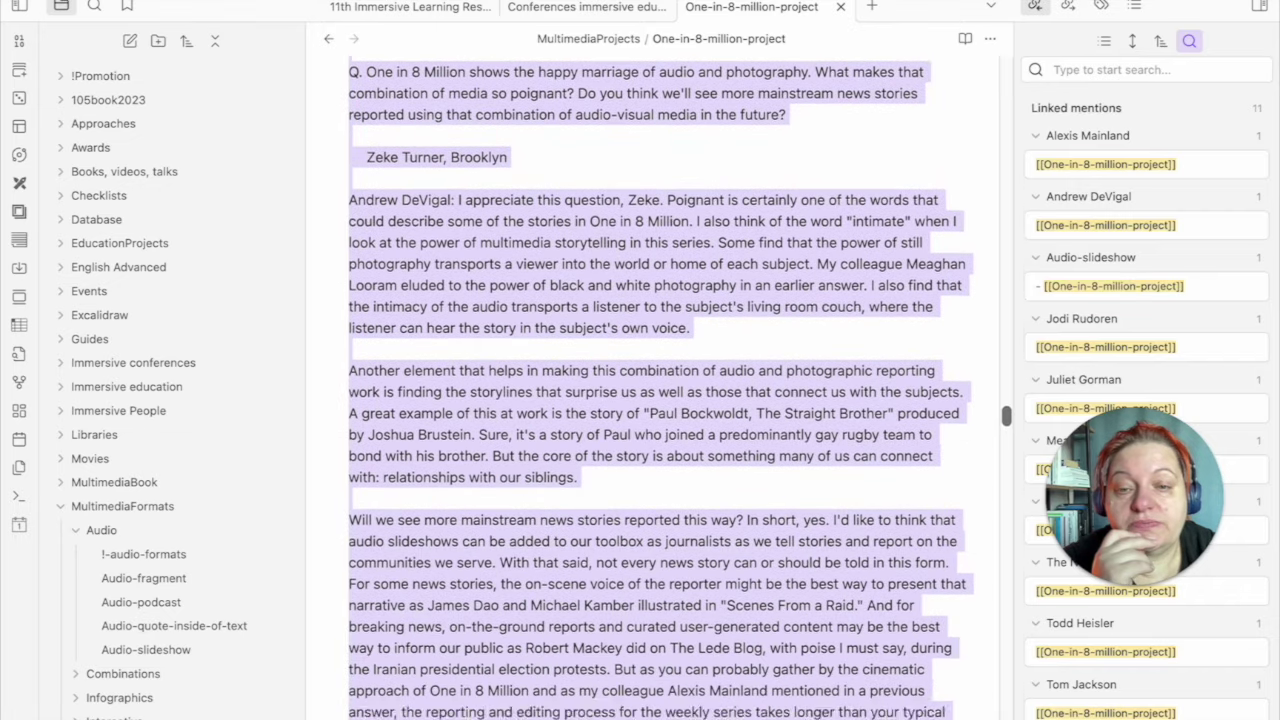
{"action": "scroll", "coordinate": [657, 380], "scroll_direction": "down", "scroll_amount": 10}
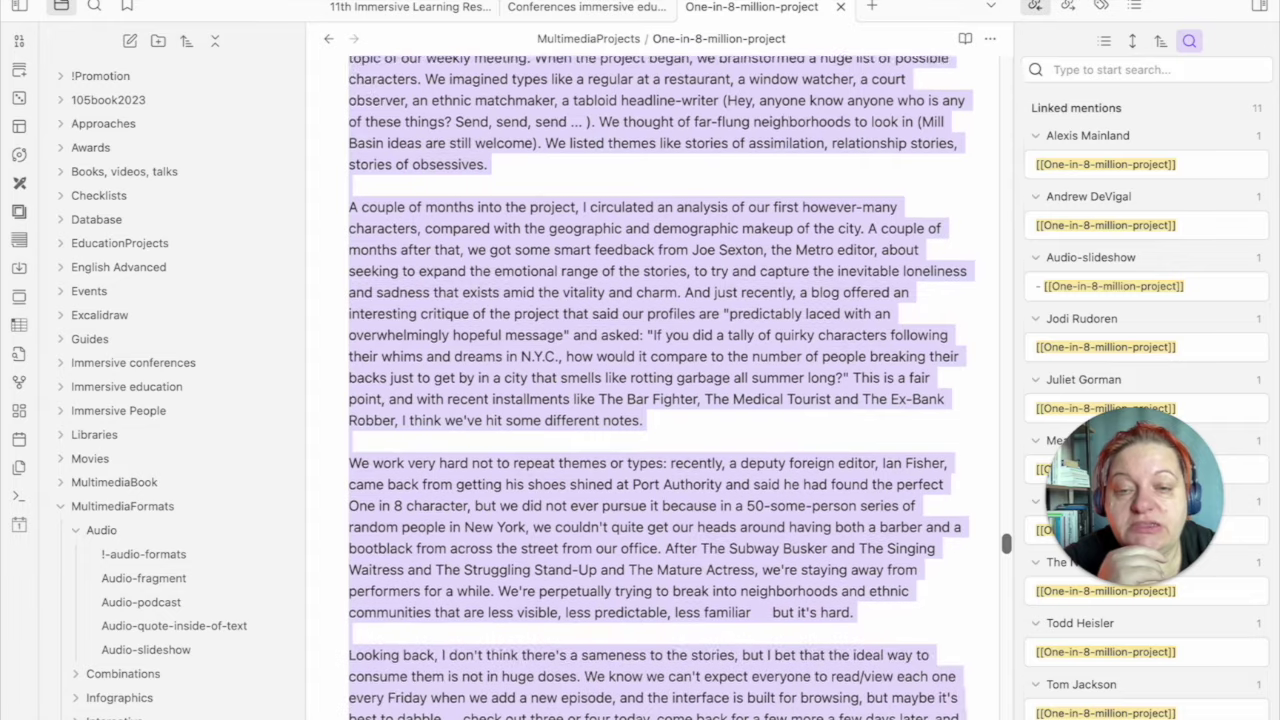
{"action": "scroll", "coordinate": [660, 380], "scroll_direction": "down", "scroll_amount": 2}
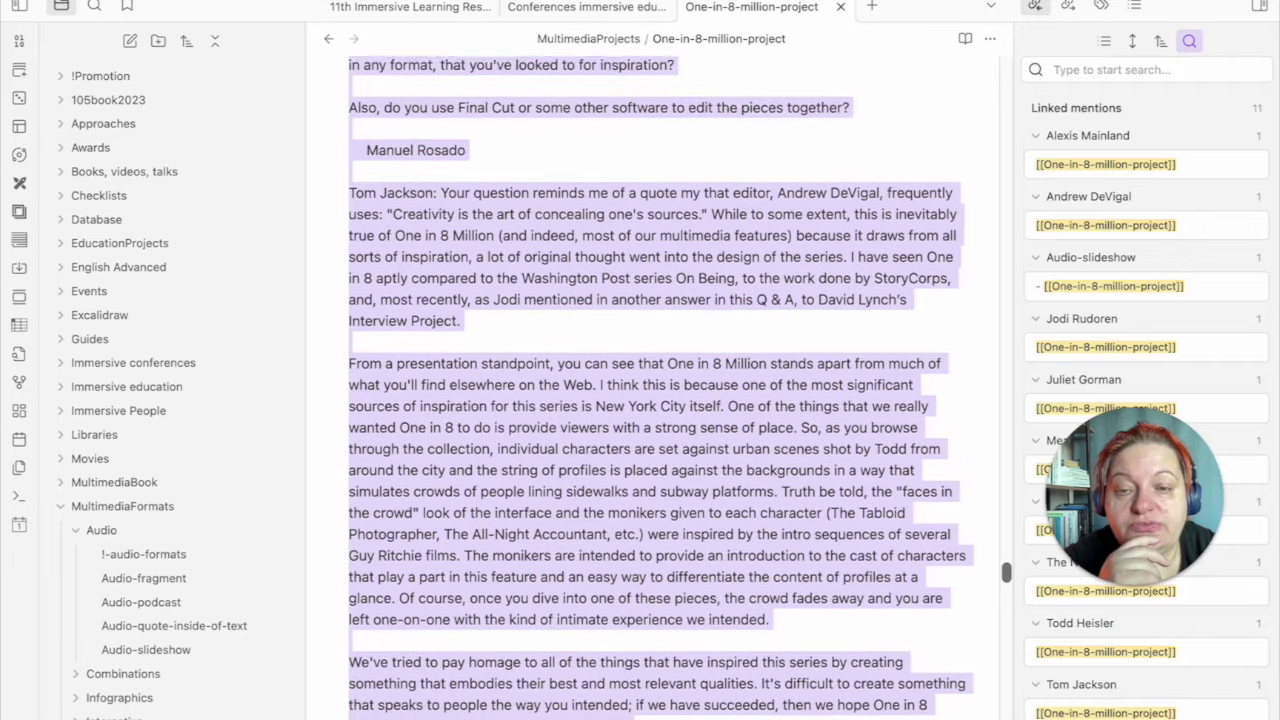
{"action": "scroll", "coordinate": [660, 380], "scroll_direction": "down", "scroll_amount": 2}
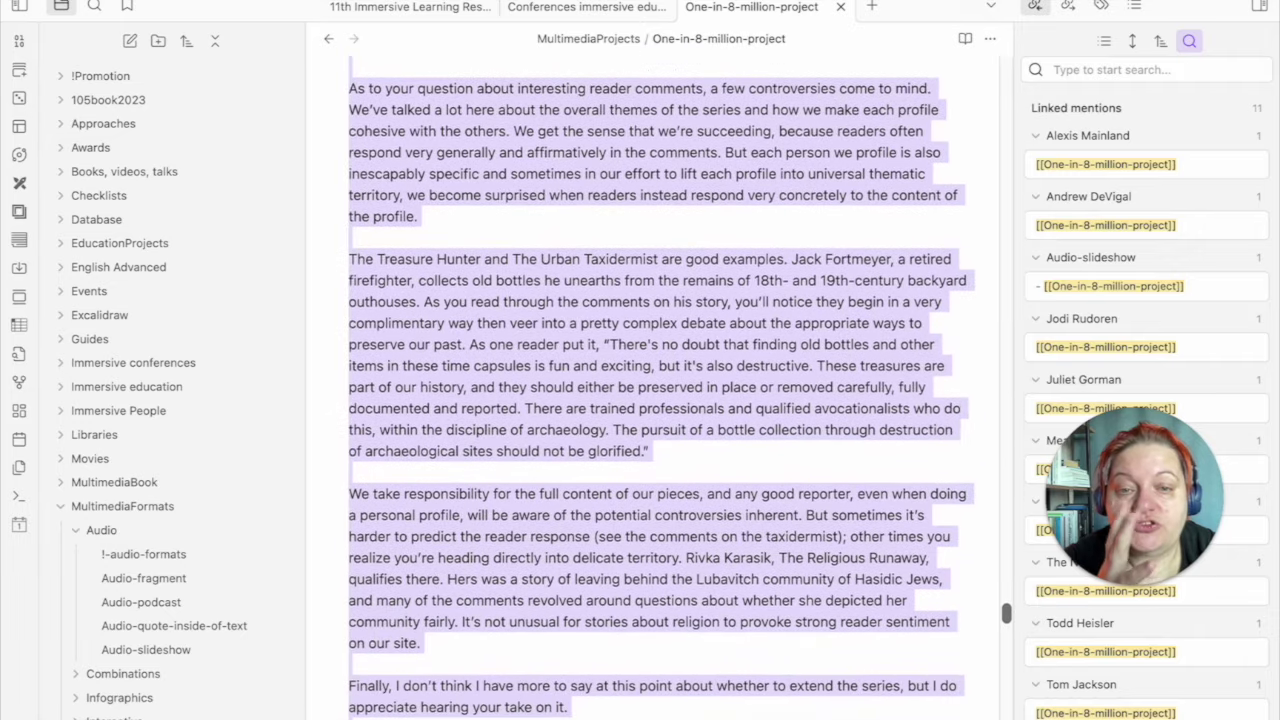
{"action": "scroll", "coordinate": [660, 380], "scroll_direction": "down", "scroll_amount": 4}
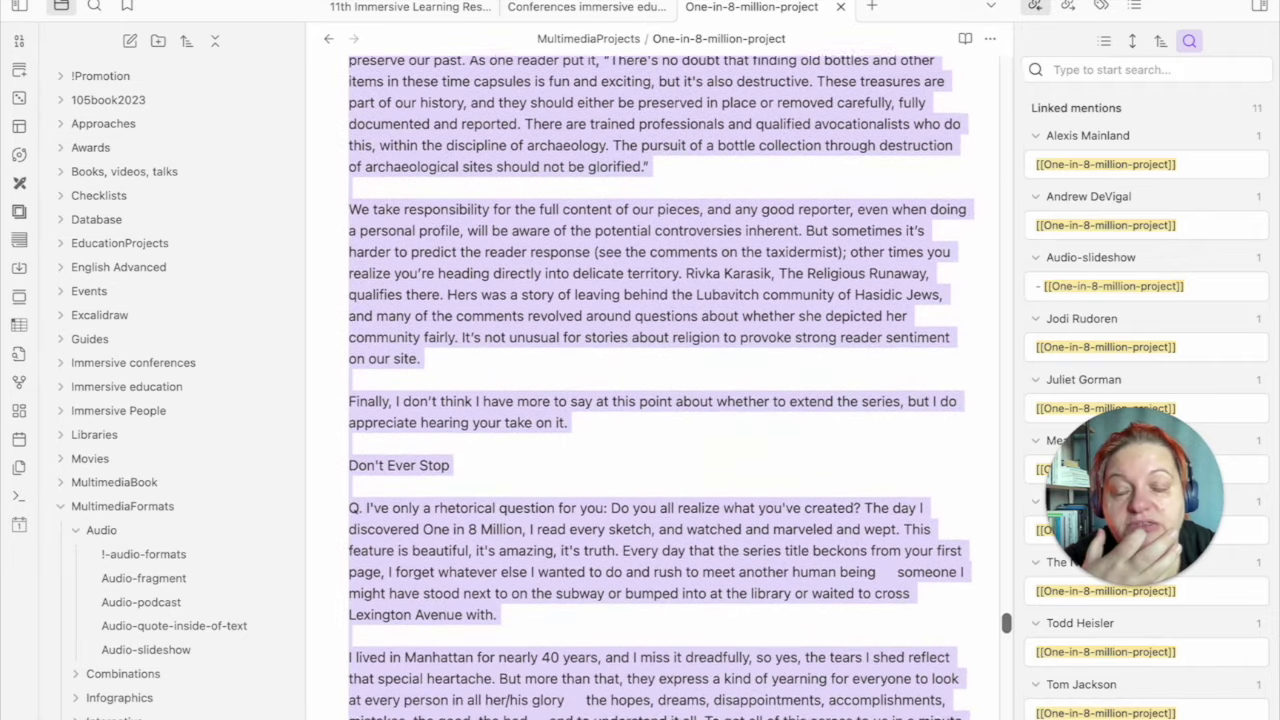
{"action": "scroll", "coordinate": [660, 380], "scroll_direction": "down", "scroll_amount": 2}
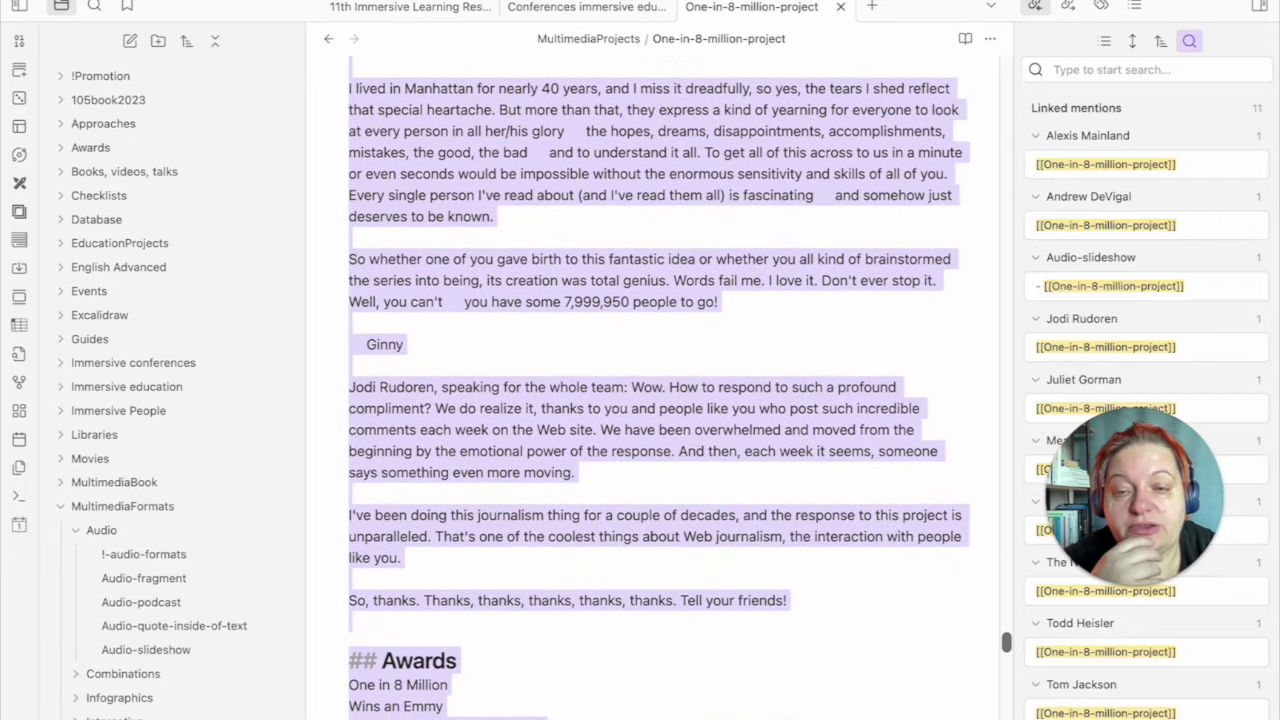
{"action": "left_click_drag", "start_coordinate": [726, 511], "coordinate": [814, 557]}
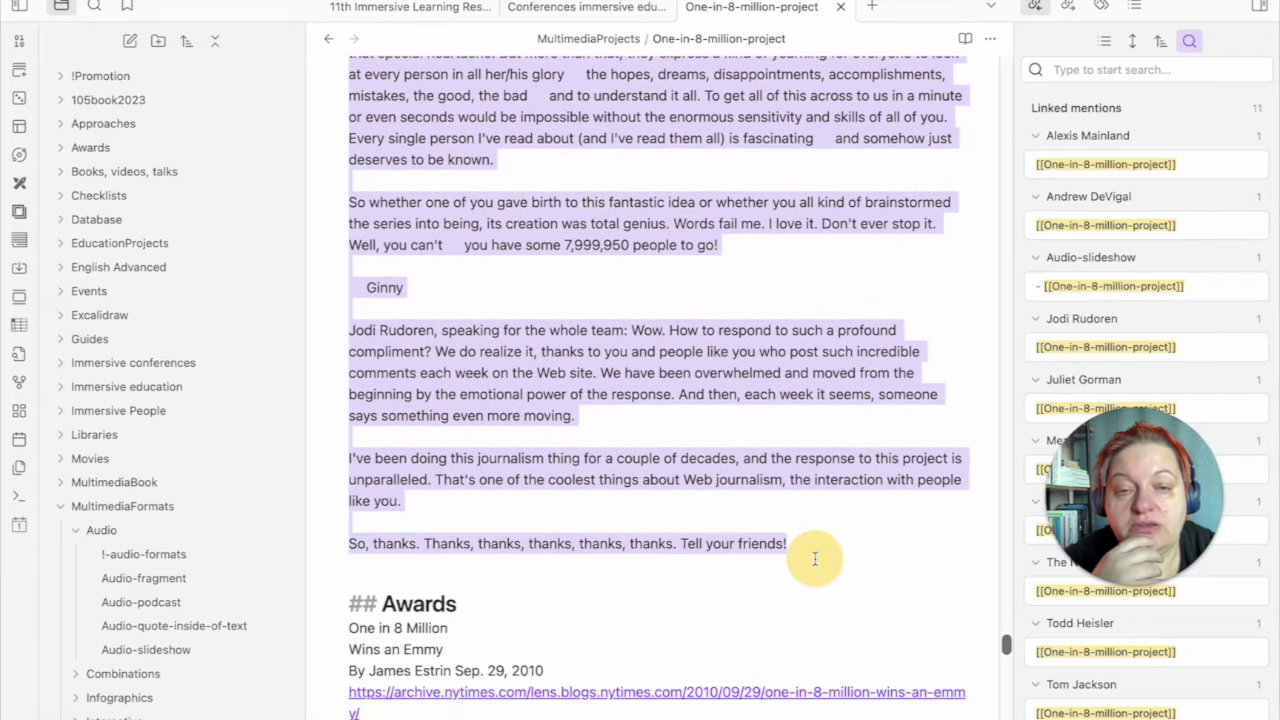
- Paste the copied team Q&A text into the Backstage section
{"action": "key", "text": "super+Tab"}
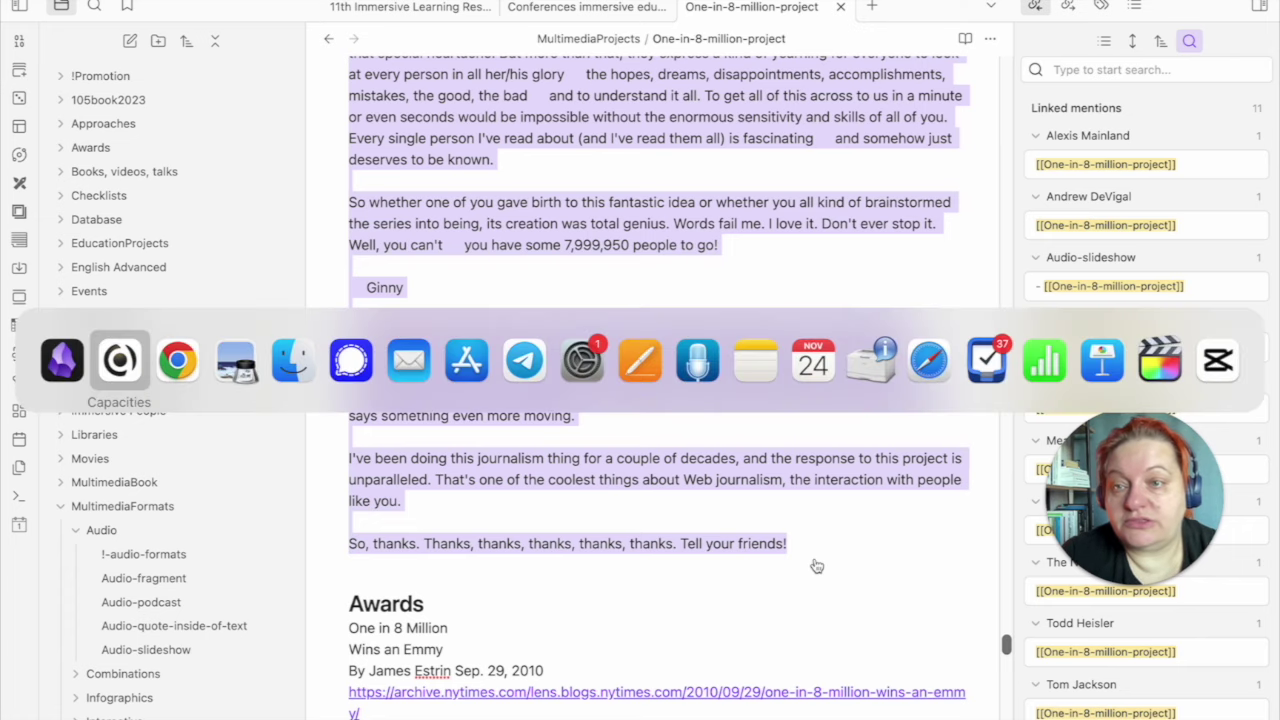
{"action": "key", "text": "super+v"}
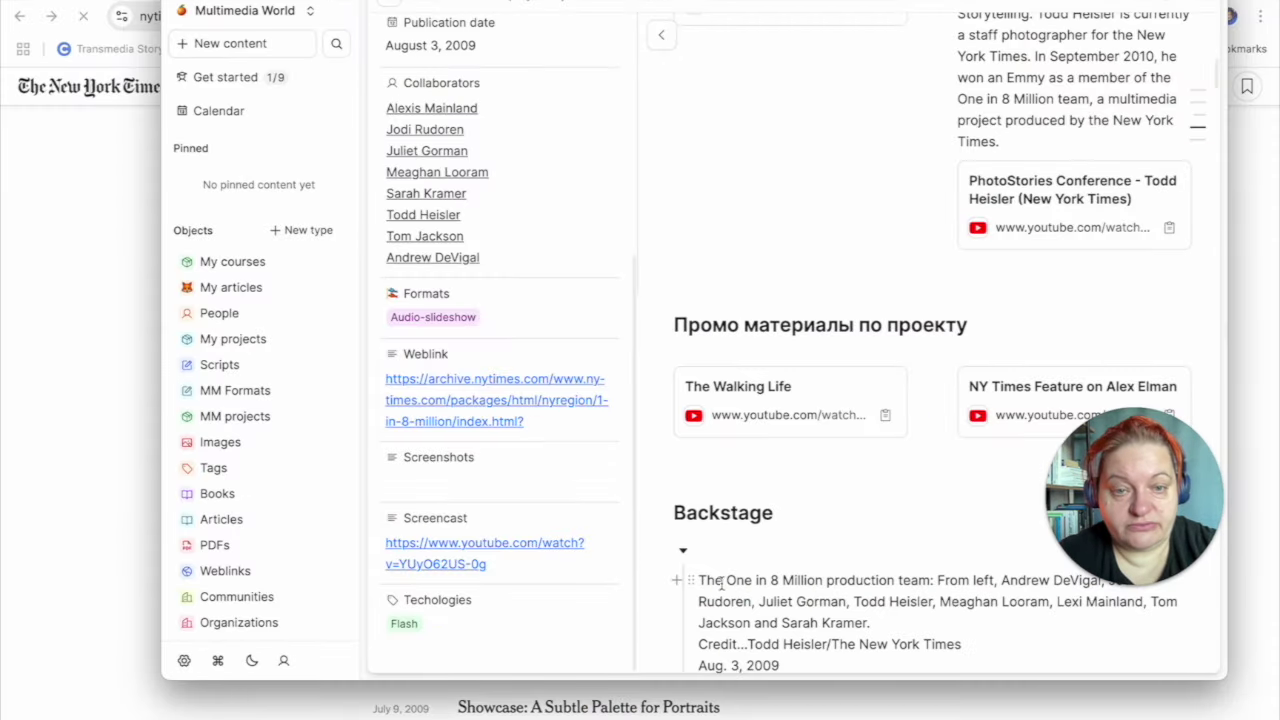
{"action": "scroll", "coordinate": [796, 586], "scroll_direction": "down", "scroll_amount": 6}
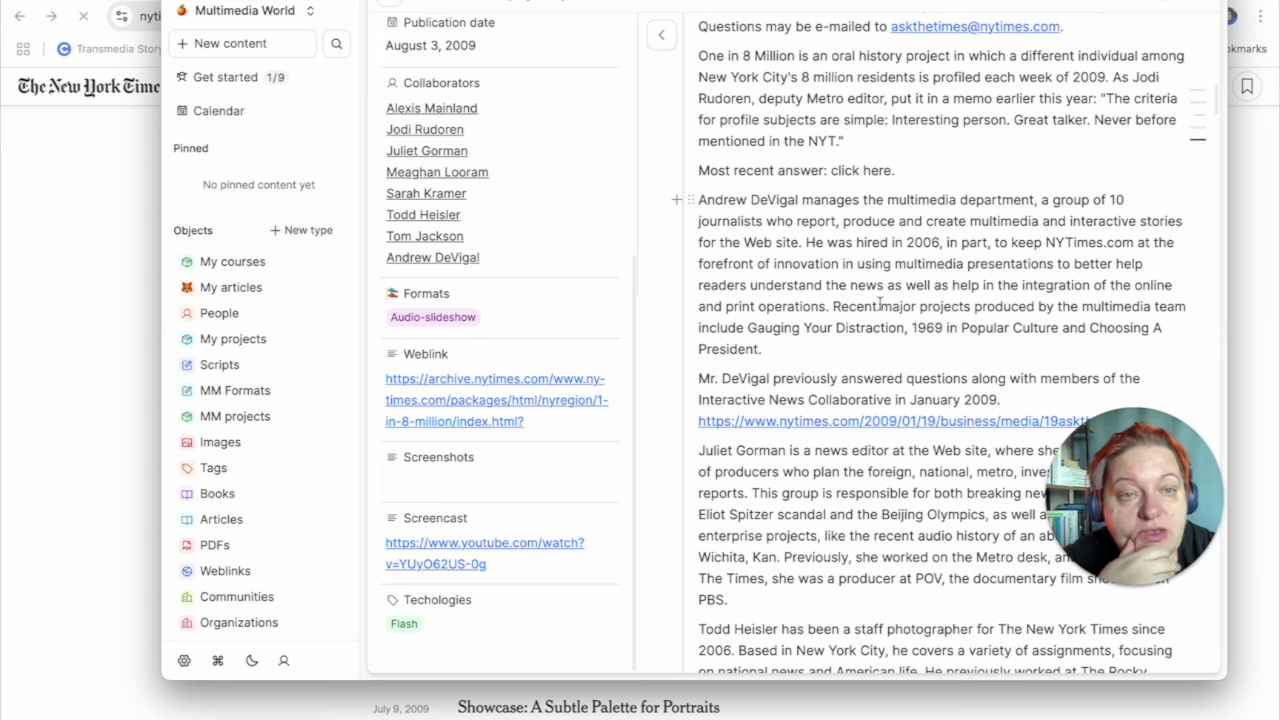
{"action": "scroll", "coordinate": [880, 303], "scroll_direction": "down", "scroll_amount": 3}
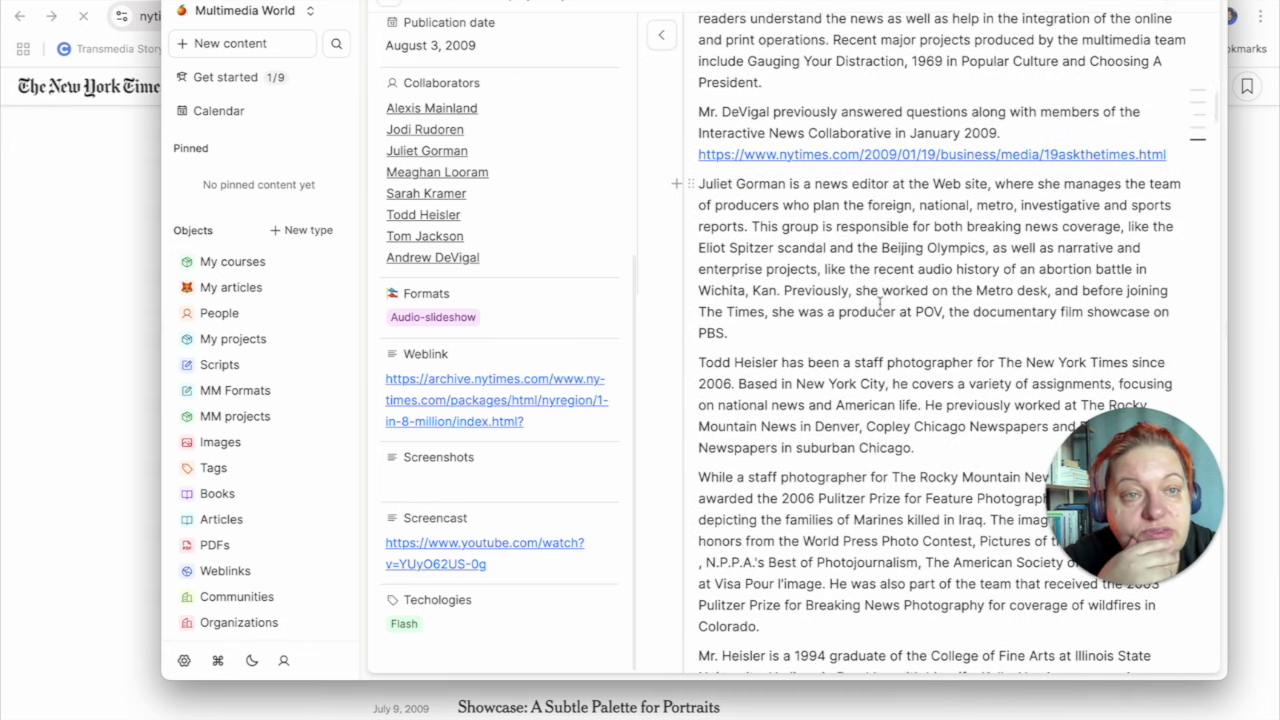
- Mention the first answering producer with @ and open that person's page
{"action": "type", "text": "@"}
{"action": "key", "text": "Return"}
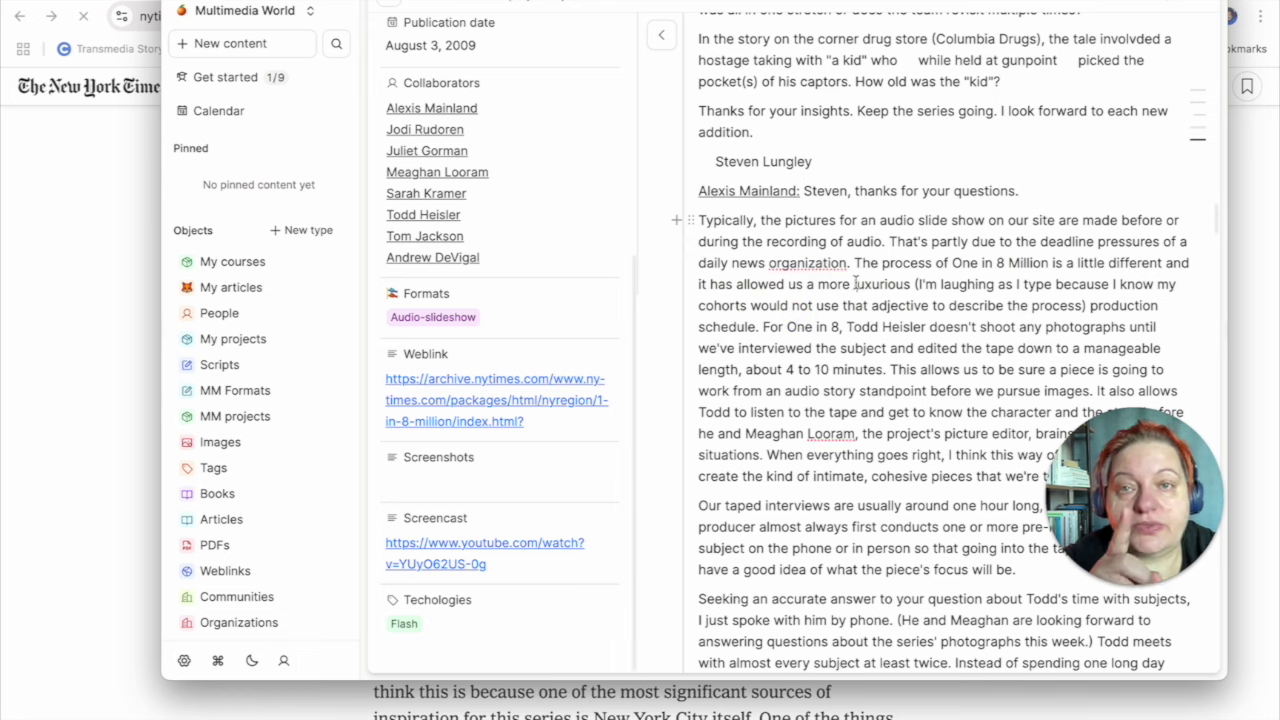
{"action": "left_click", "coordinate": [425, 110]}
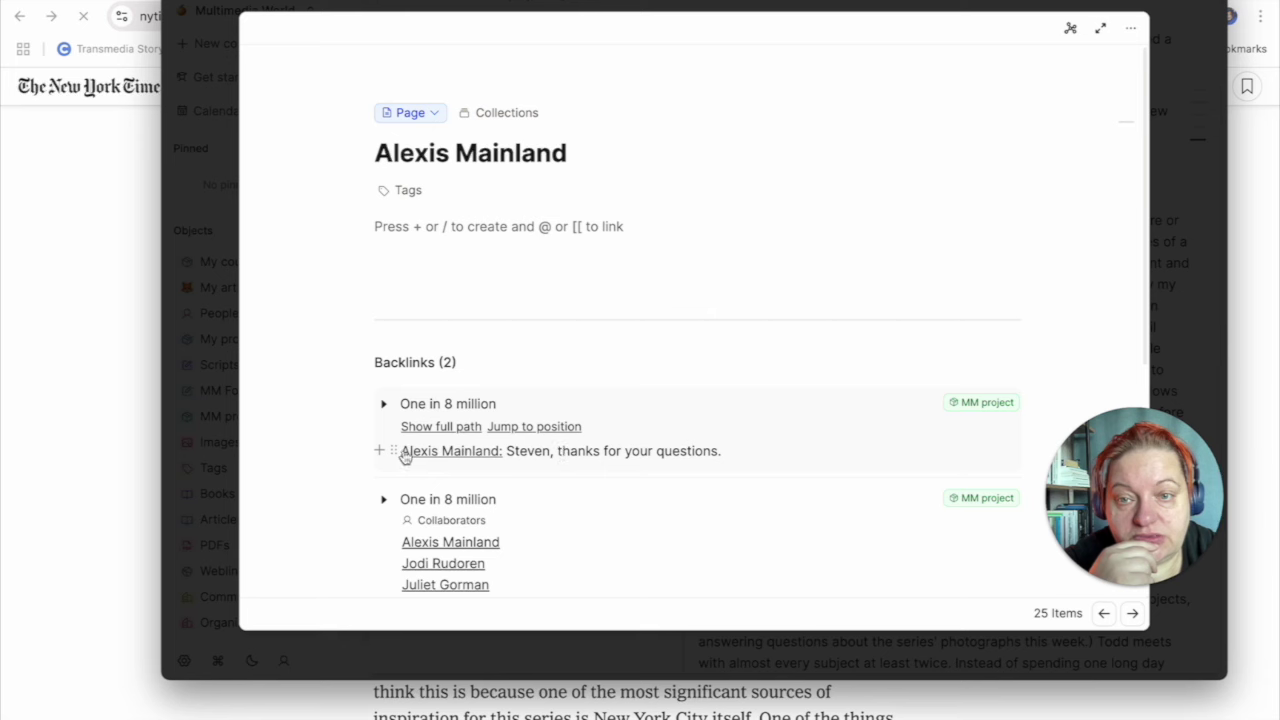
{"action": "left_click", "coordinate": [603, 450]}
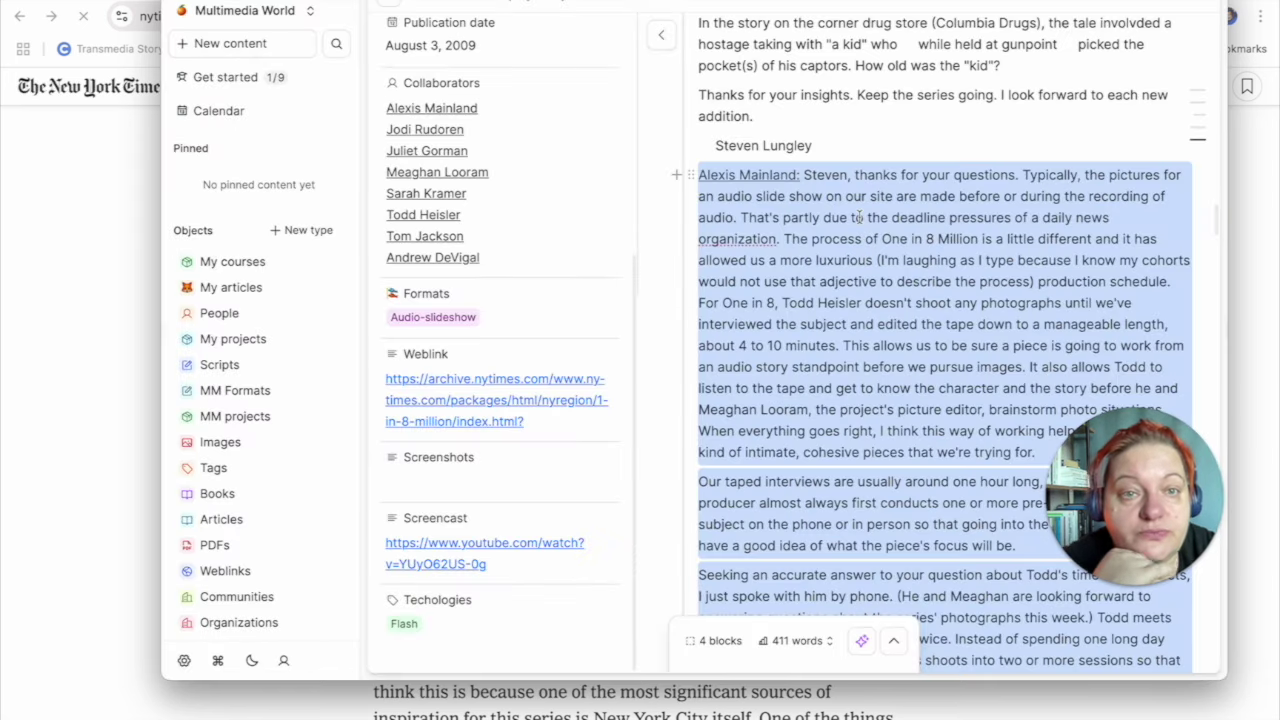
{"action": "right_click", "coordinate": [857, 217]}
{"action": "left_click", "coordinate": [806, 302]}
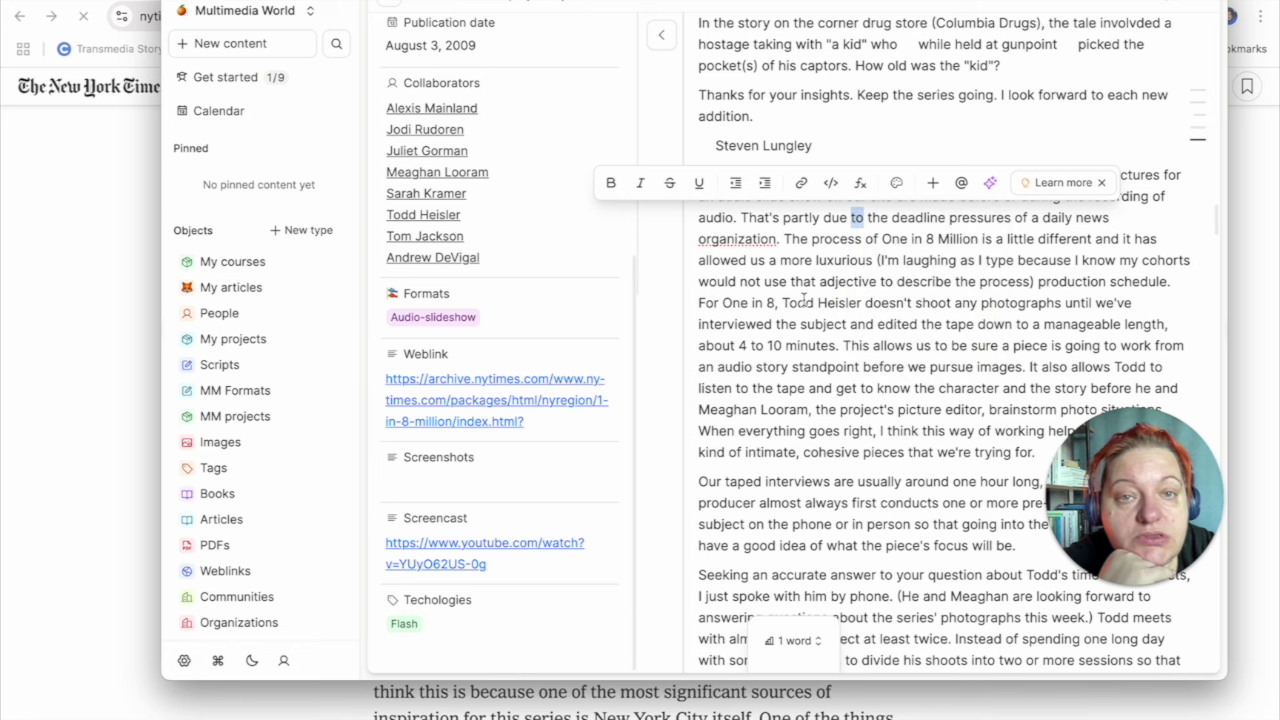
{"action": "left_click", "coordinate": [703, 484]}
{"action": "key", "text": "BackSpace"}
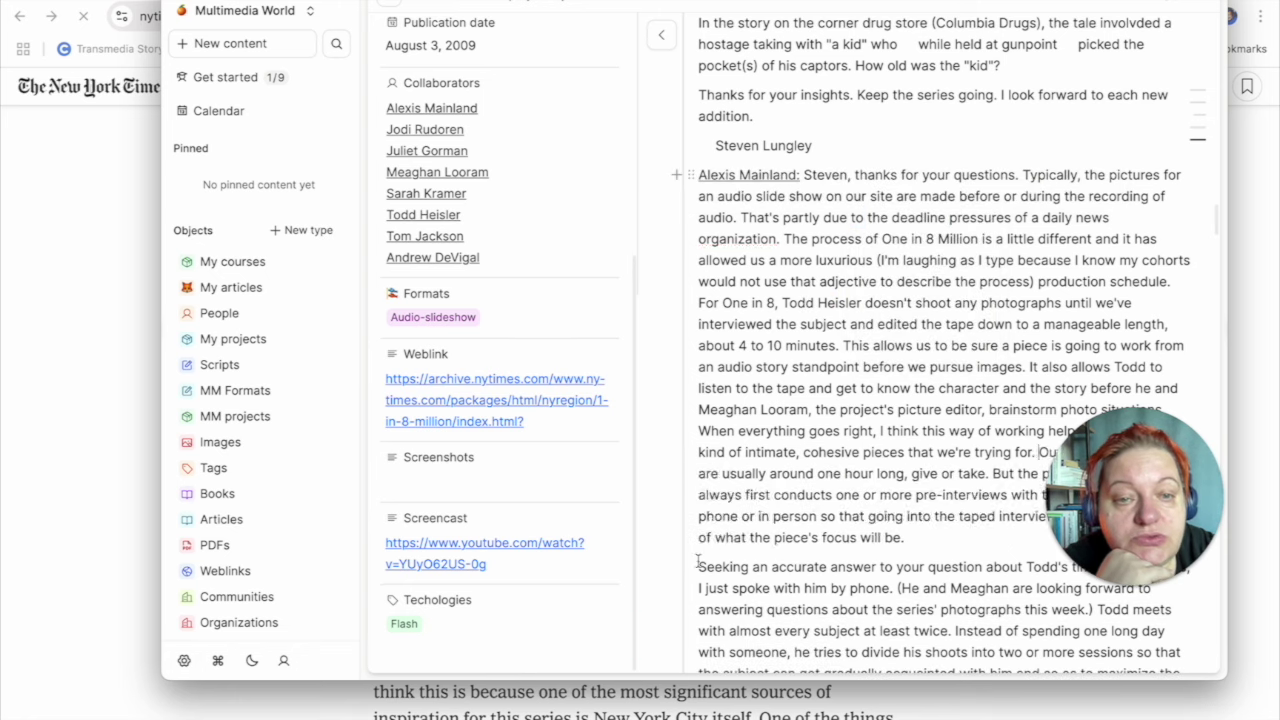
{"action": "left_click", "coordinate": [702, 567]}
{"action": "key", "text": "BackSpace"}
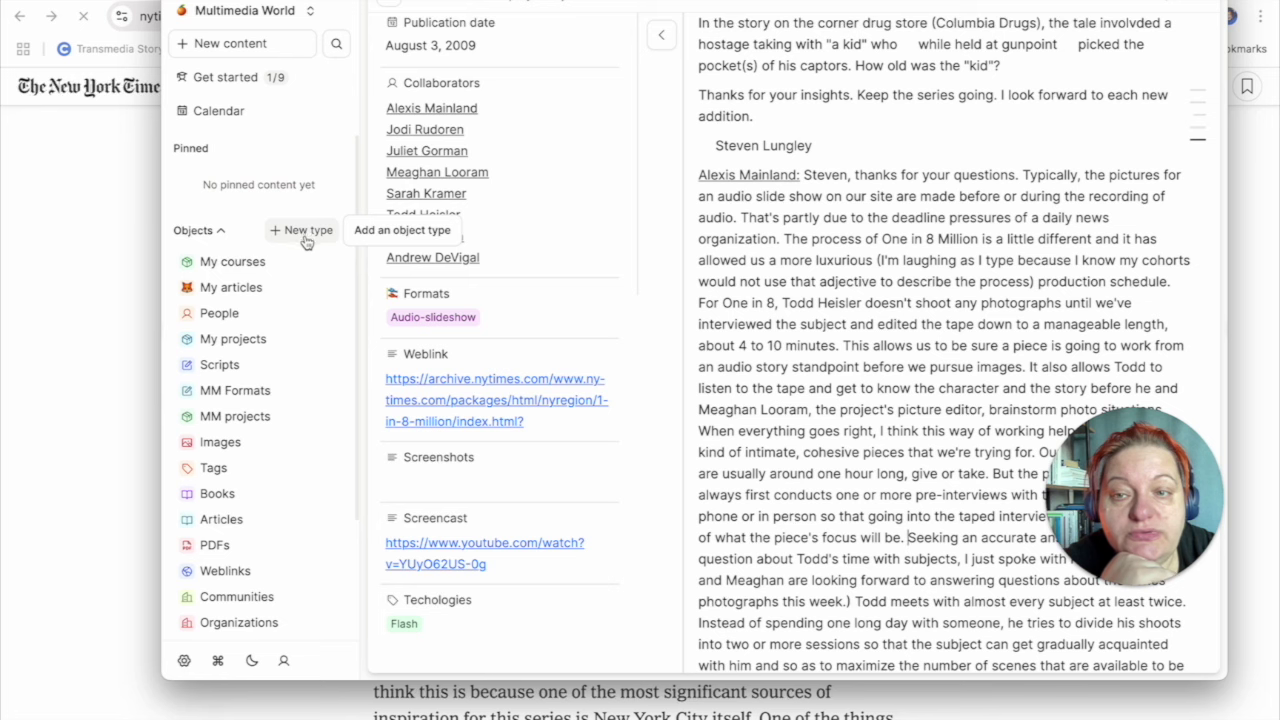
{"action": "scroll", "coordinate": [312, 498], "scroll_direction": "down", "scroll_amount": 3}
{"action": "scroll", "coordinate": [312, 498], "scroll_direction": "up", "scroll_amount": 3}
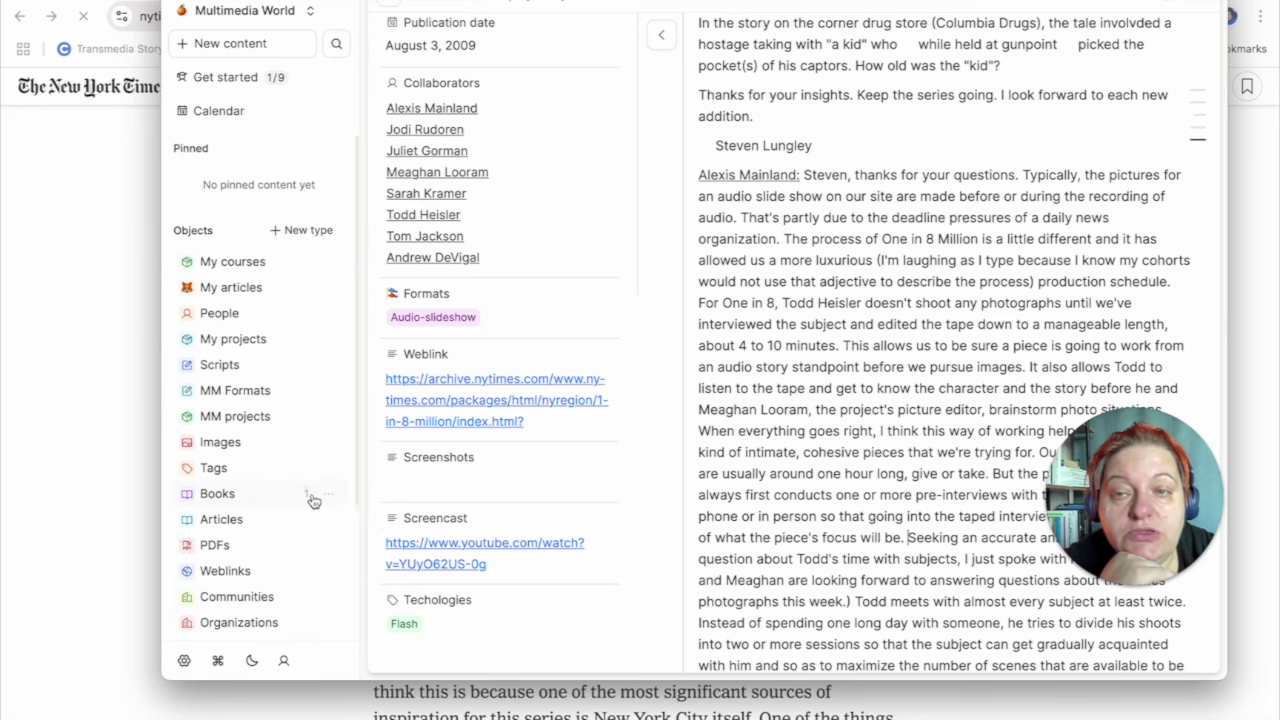
- Add a Quote object type from its ready-made template and create a blank new quote
{"action": "left_click", "coordinate": [305, 231]}
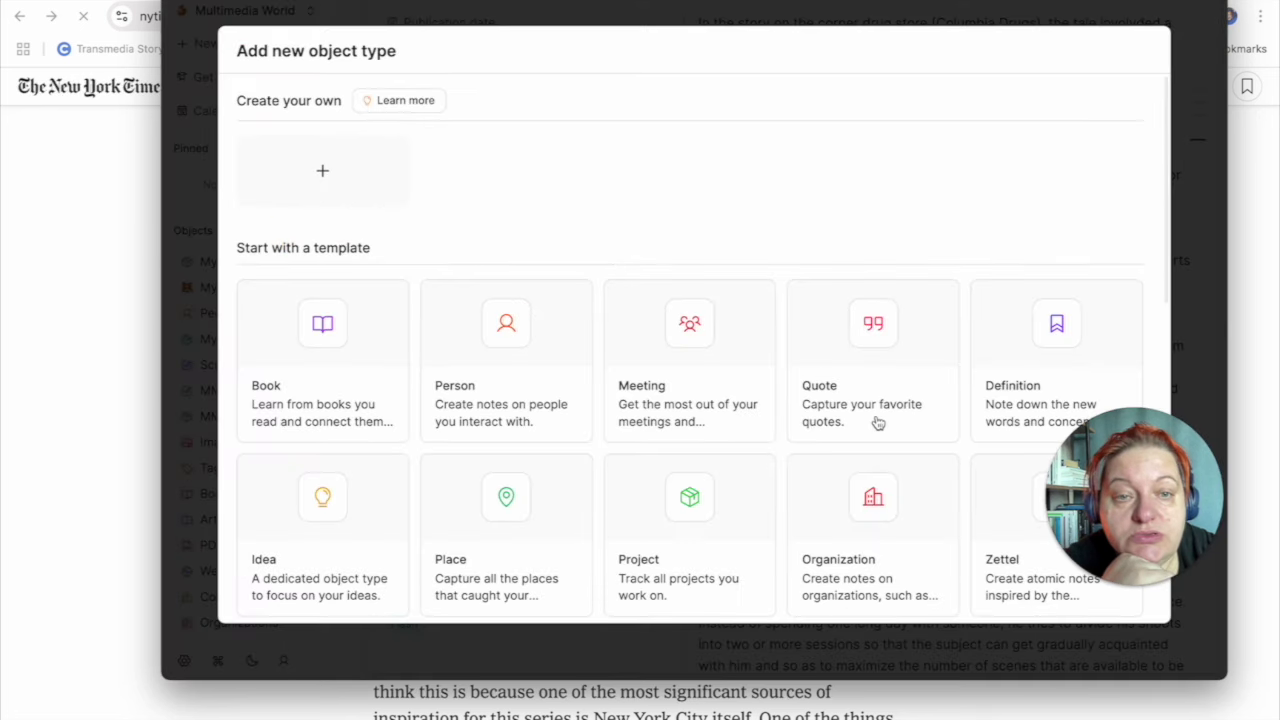
{"action": "left_click", "coordinate": [878, 331]}
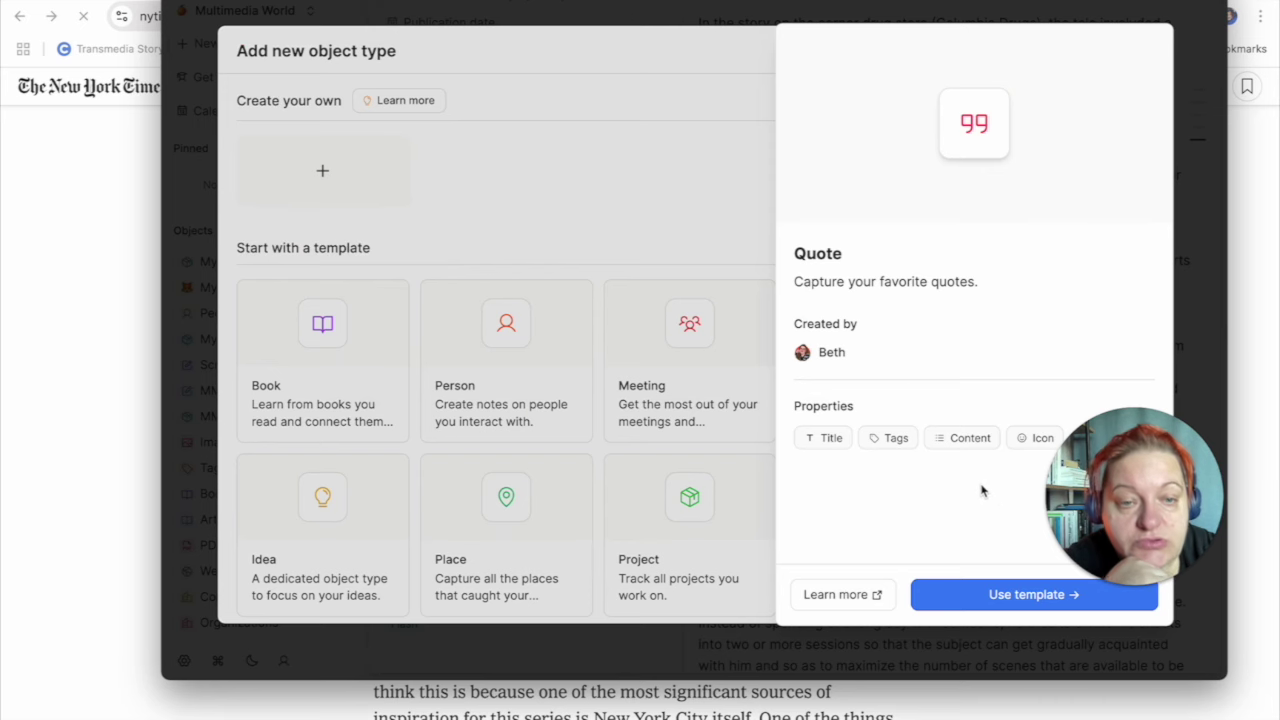
{"action": "left_click", "coordinate": [1007, 600]}
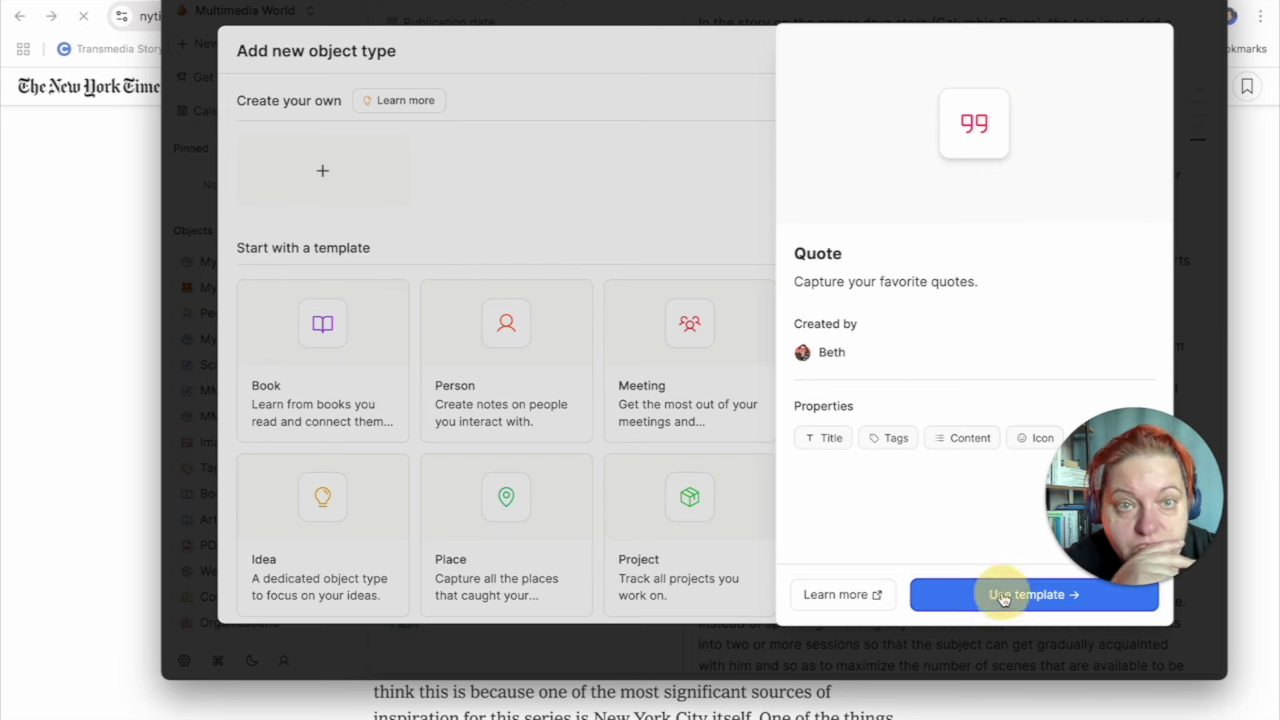
{"action": "left_click", "coordinate": [1180, 35]}
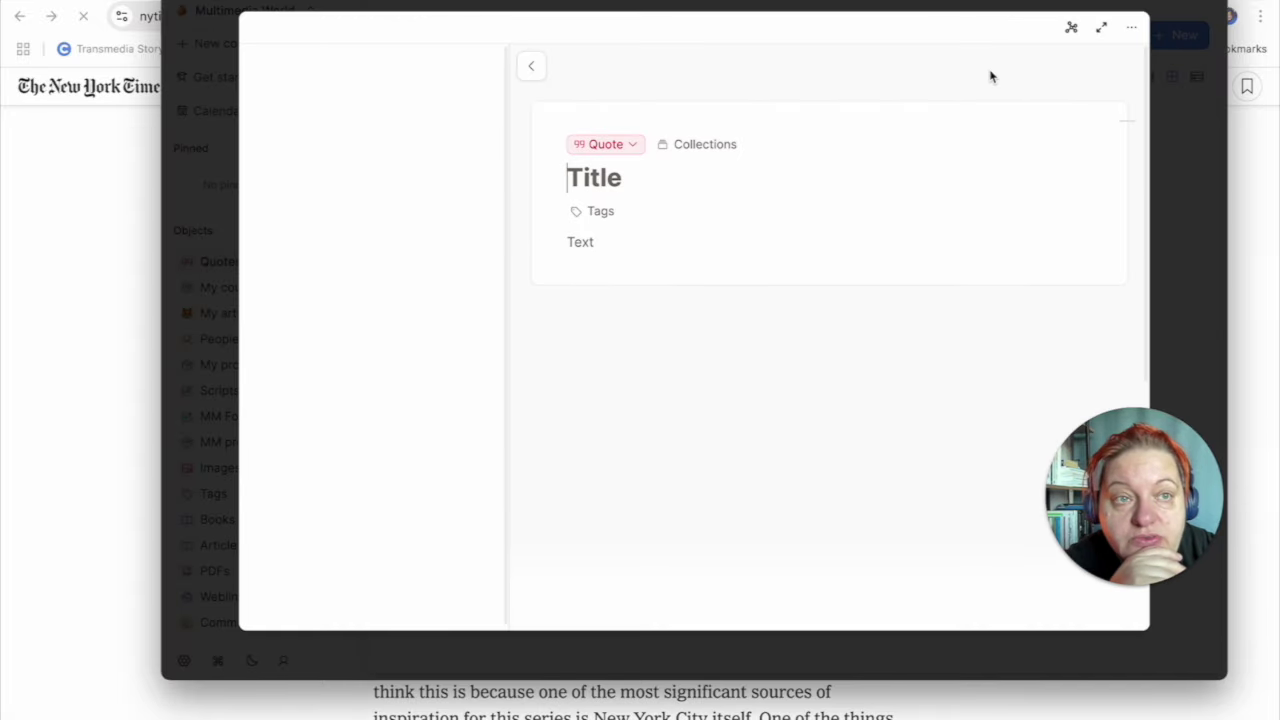
{"action": "left_click", "coordinate": [1131, 27]}
{"action": "mouse_move", "coordinate": [1047, 196]}
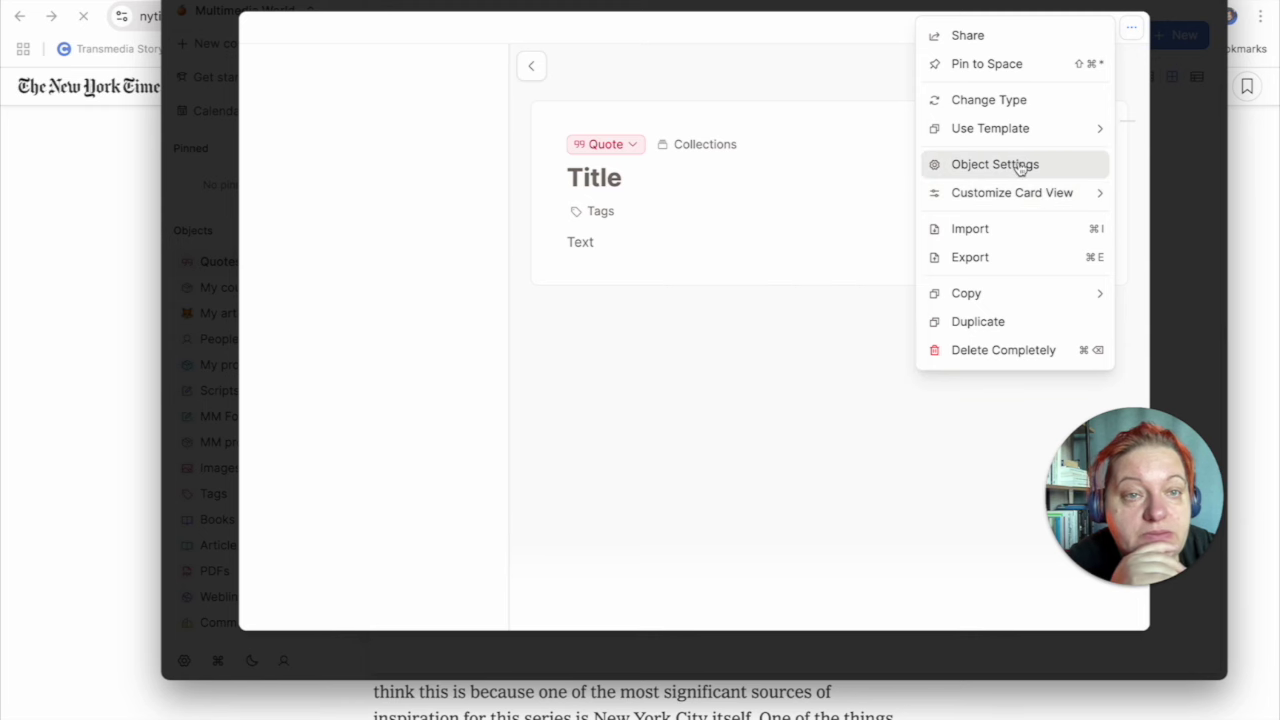
- Add a Text property named Author to the Quote object type, keeping its default icon
{"action": "left_click", "coordinate": [1018, 166]}
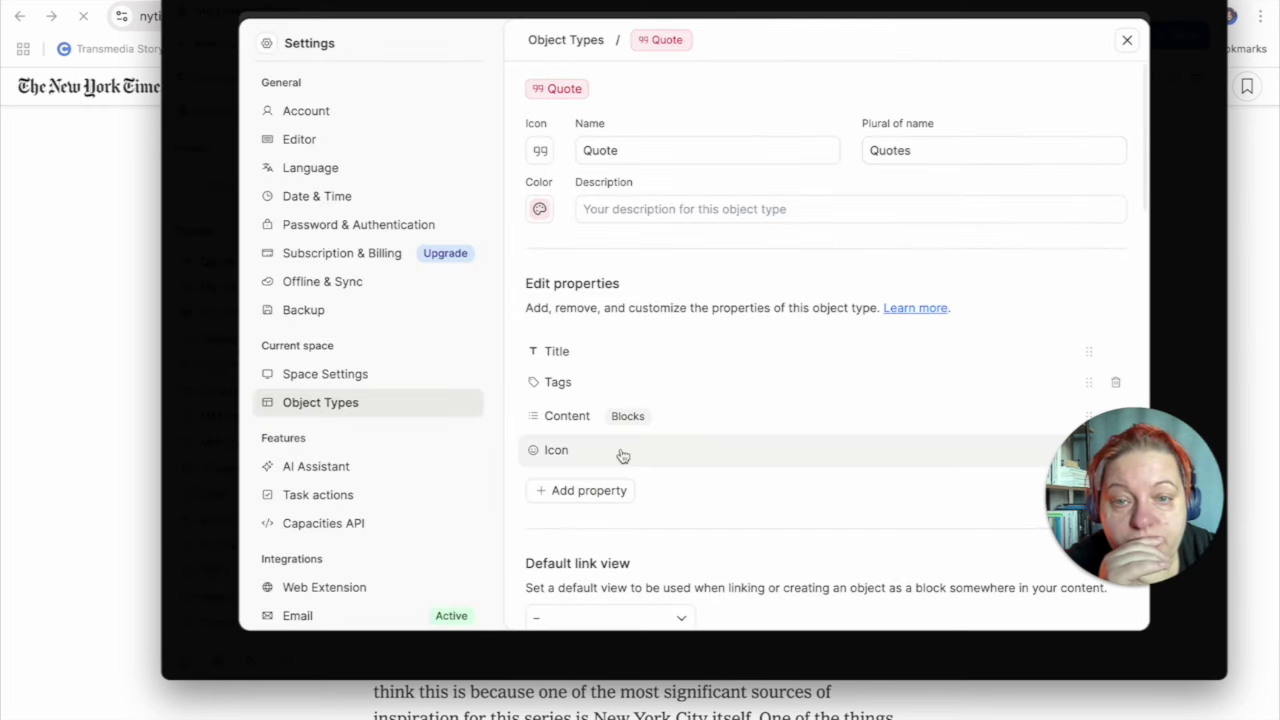
{"action": "scroll", "coordinate": [620, 451], "scroll_direction": "down", "scroll_amount": 3}
{"action": "left_click", "coordinate": [589, 341]}
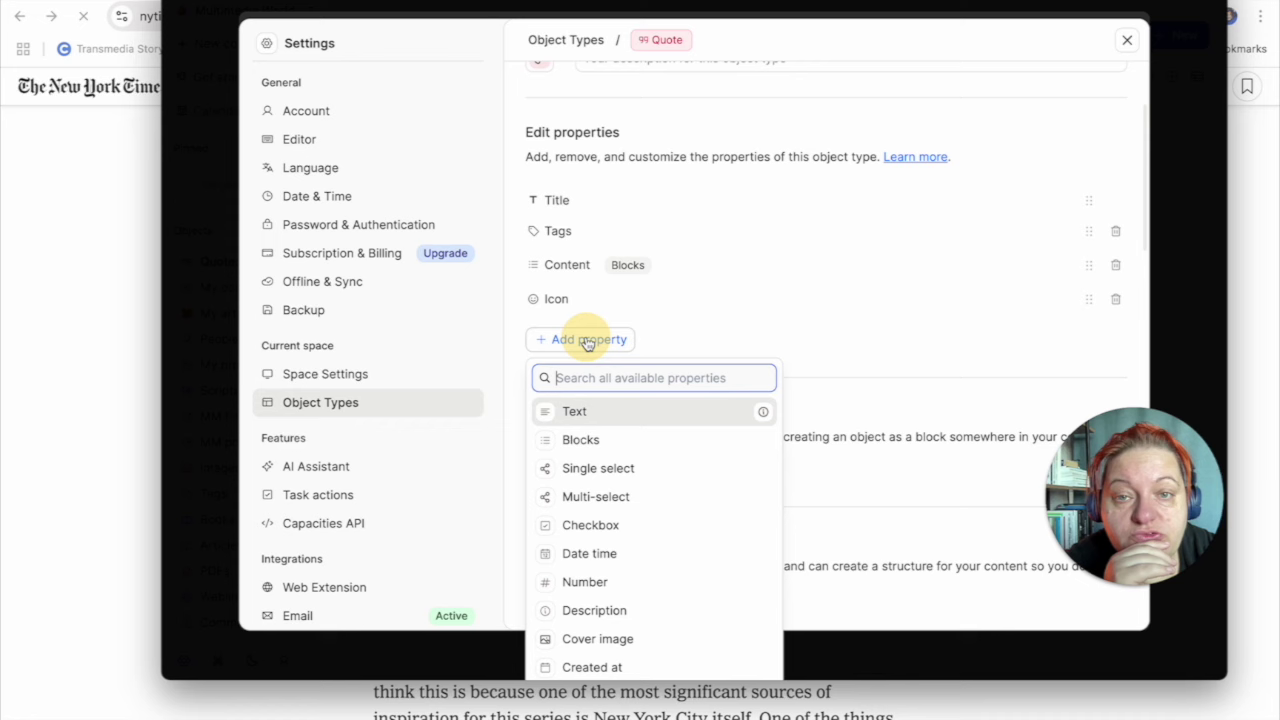
{"action": "left_click", "coordinate": [574, 412]}
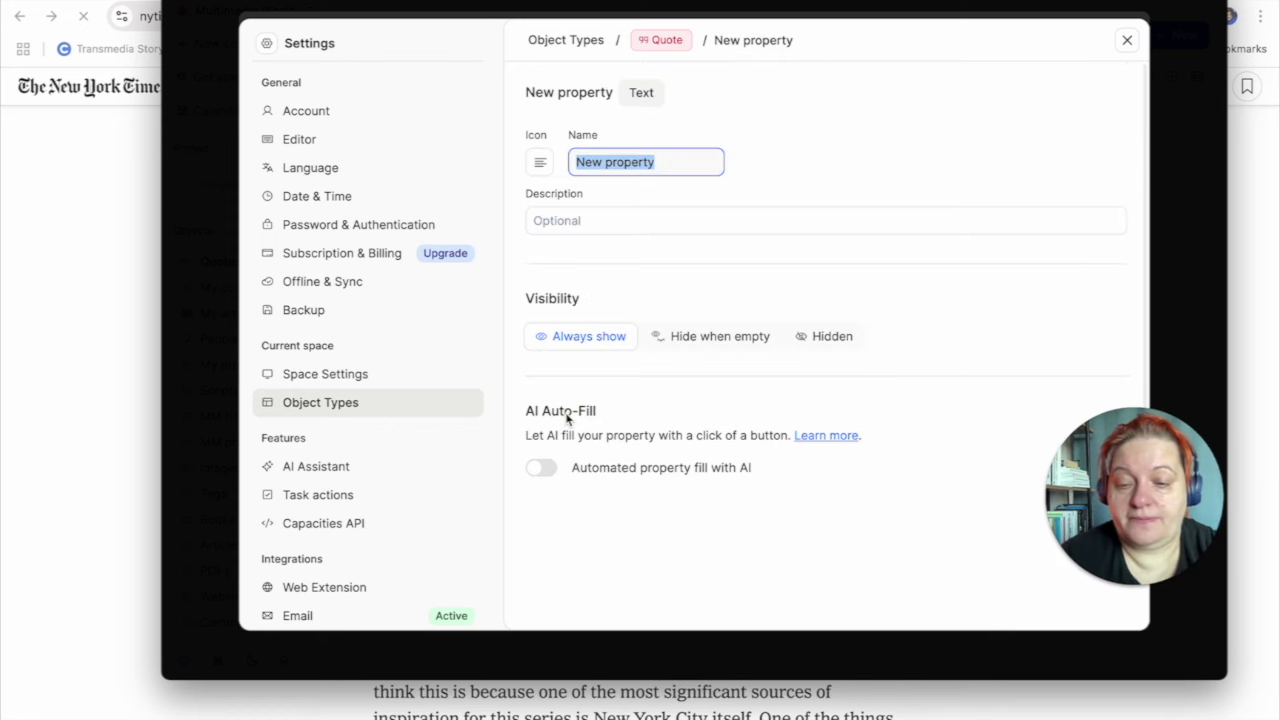
{"action": "type", "text": "Autho"}
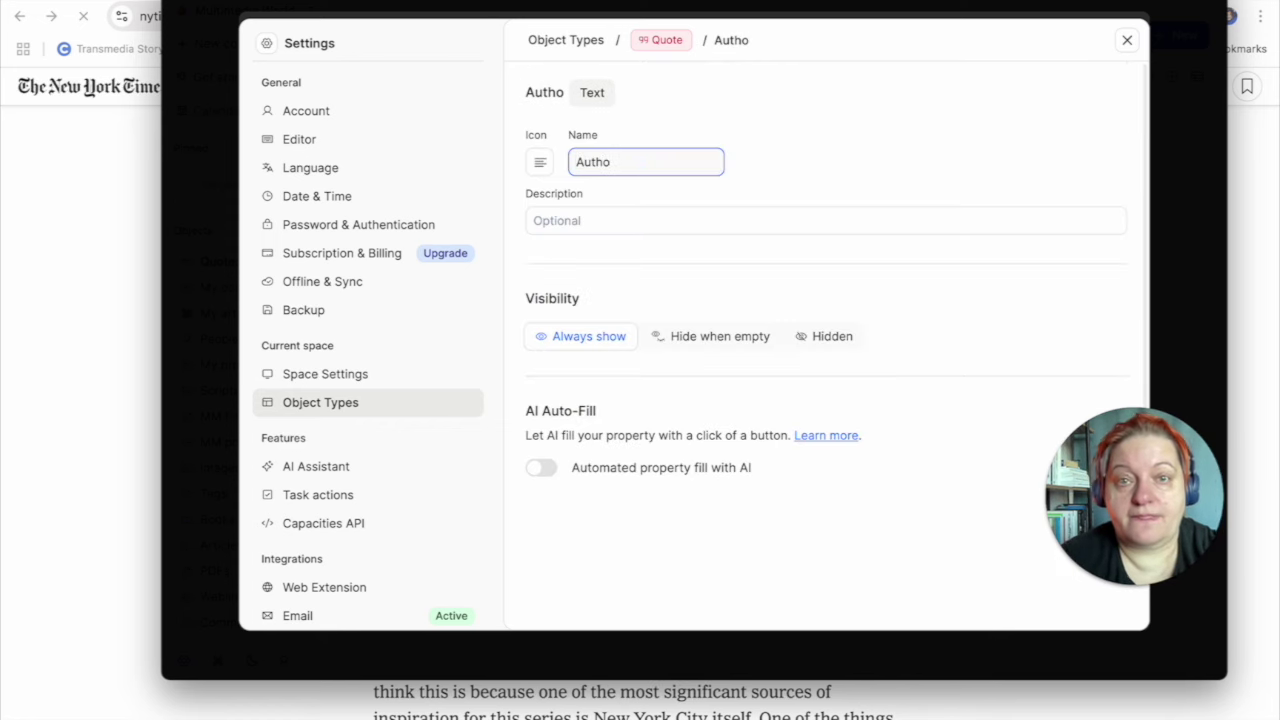
{"action": "type", "text": "r"}
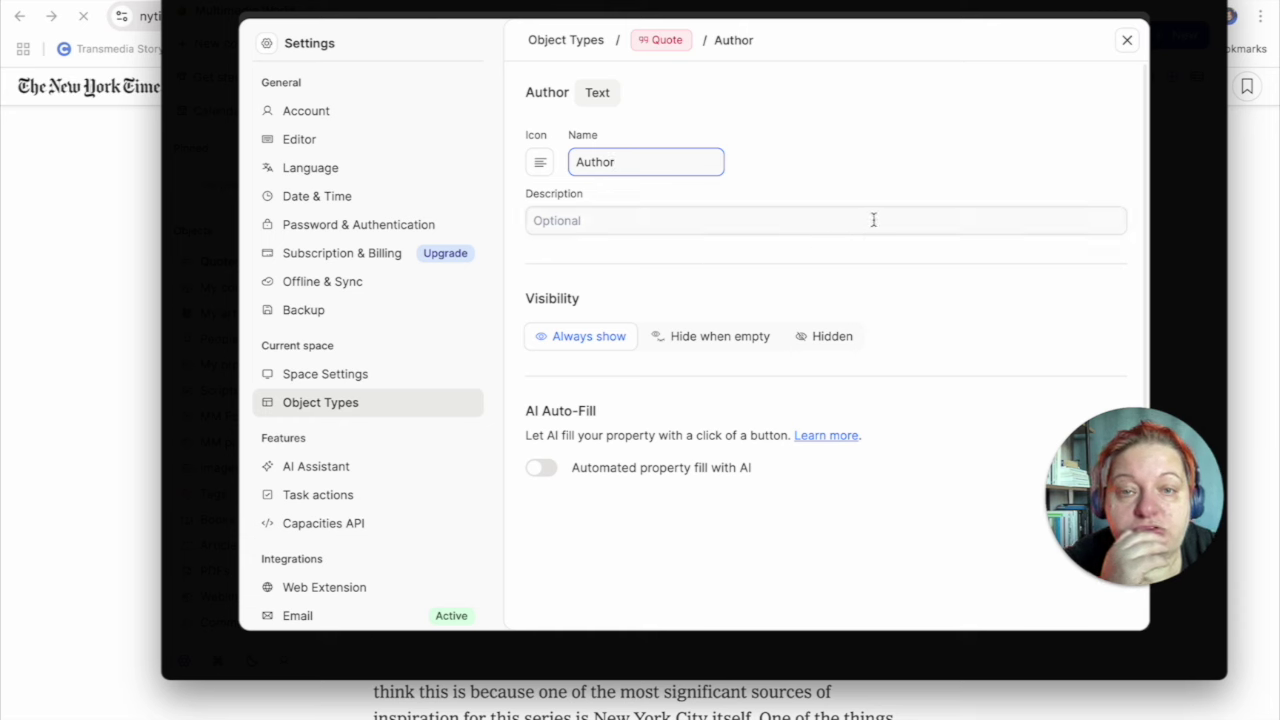
{"action": "left_click", "coordinate": [540, 162]}
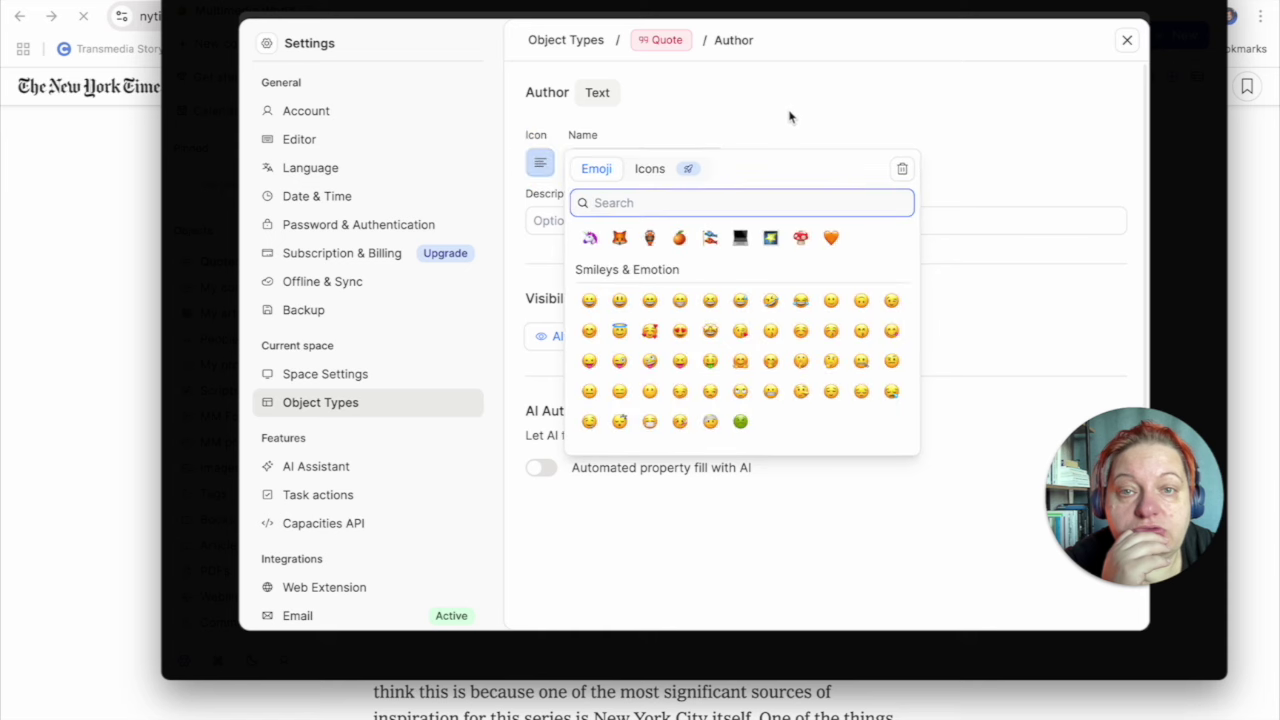
{"action": "left_click", "coordinate": [1010, 119]}
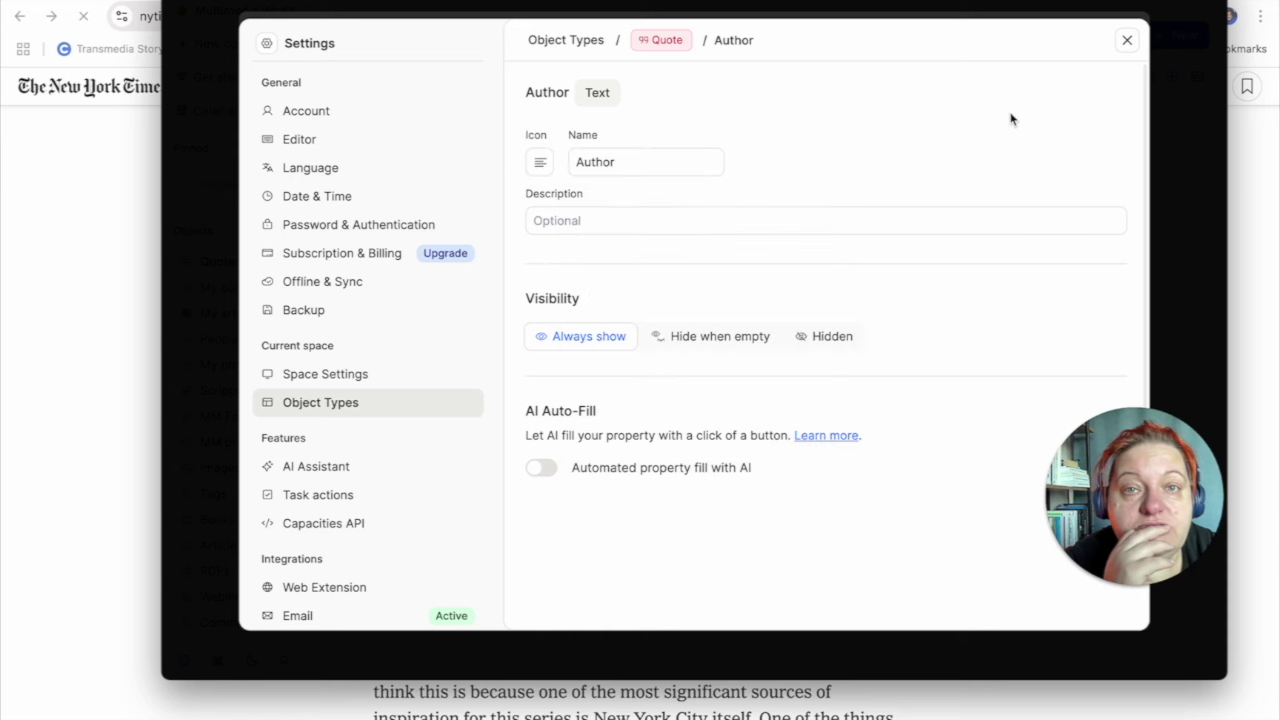
{"action": "left_click", "coordinate": [670, 40]}
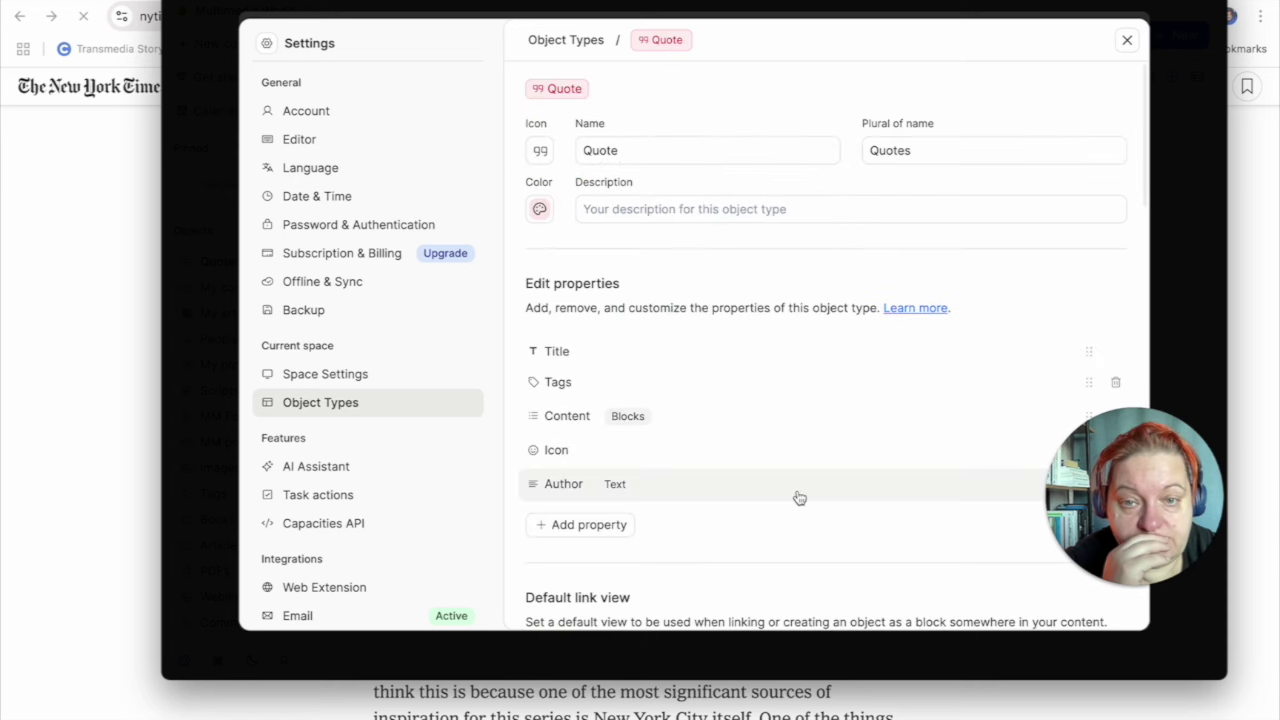
- Add a Date time property named Date to the Quote type
{"action": "left_click", "coordinate": [595, 528]}
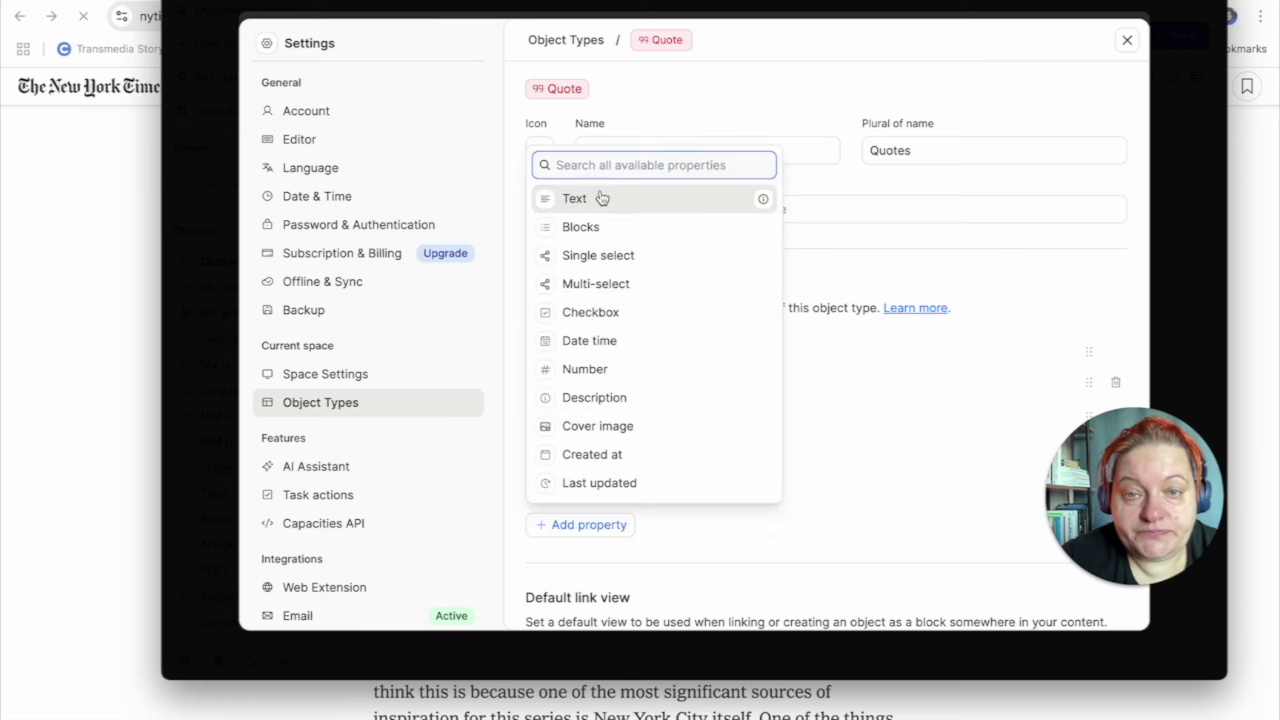
{"action": "left_click", "coordinate": [598, 341]}
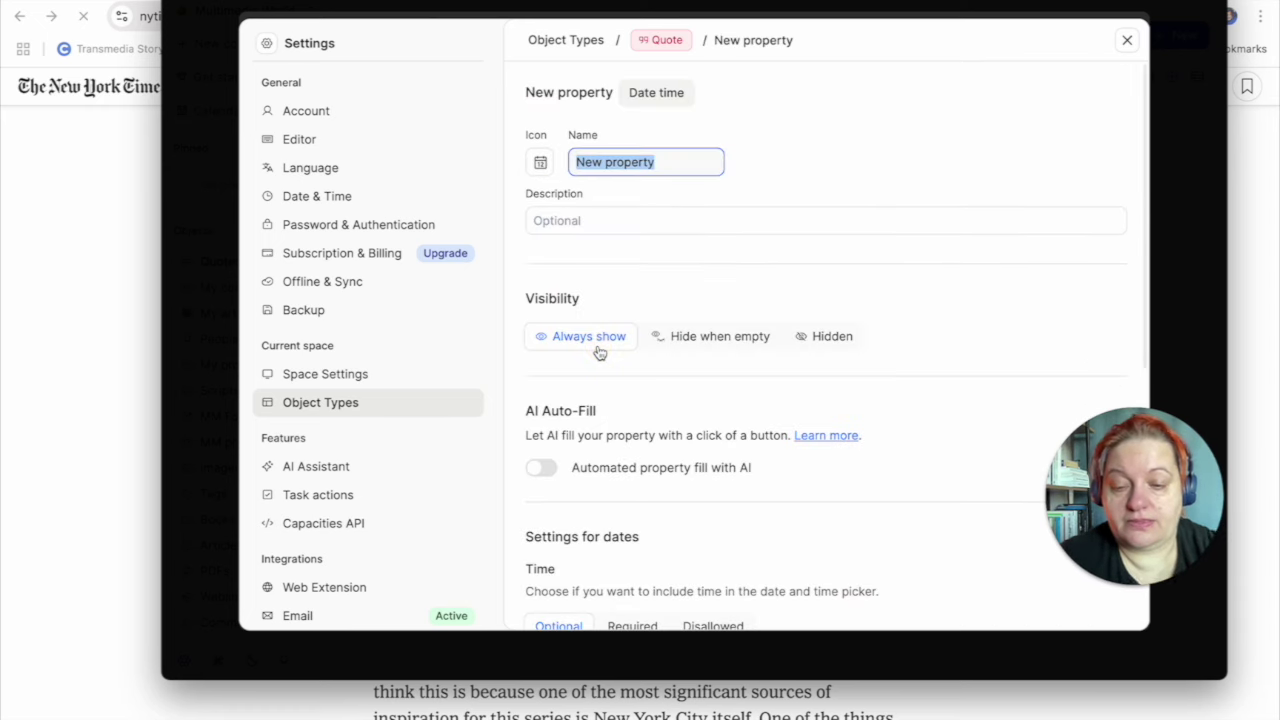
{"action": "type", "text": "Date"}
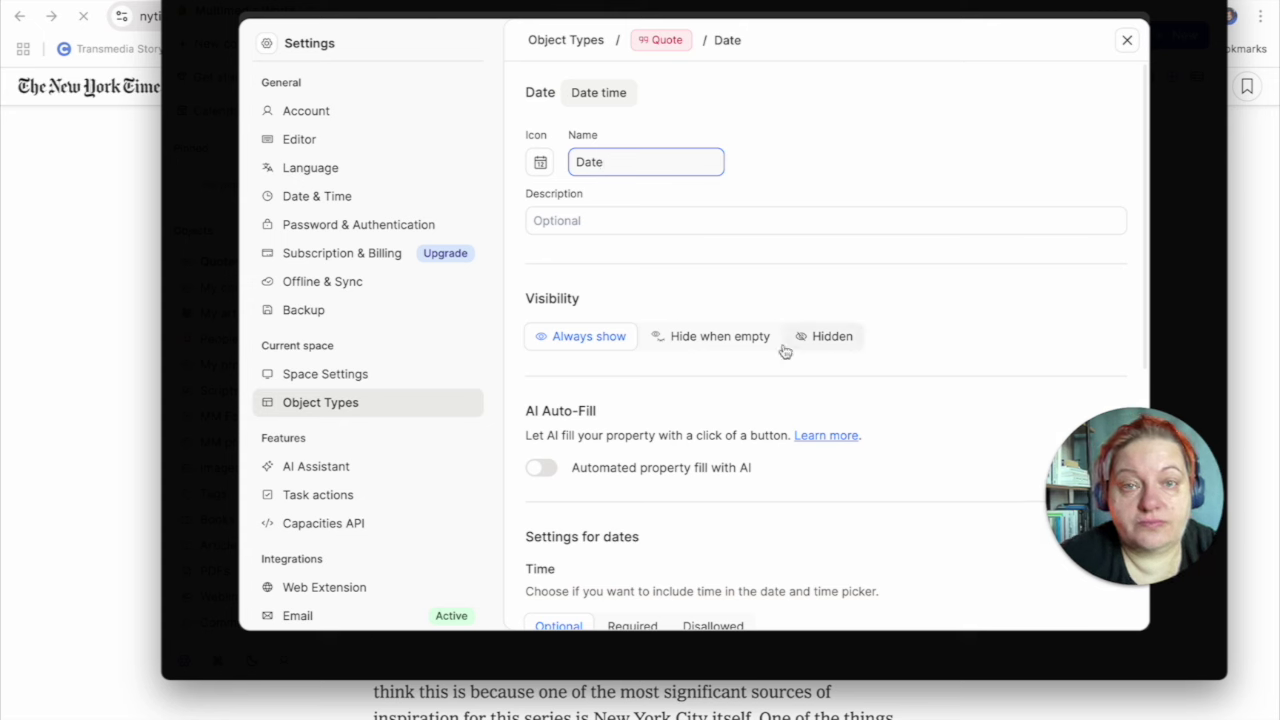
{"action": "left_click", "coordinate": [840, 128]}
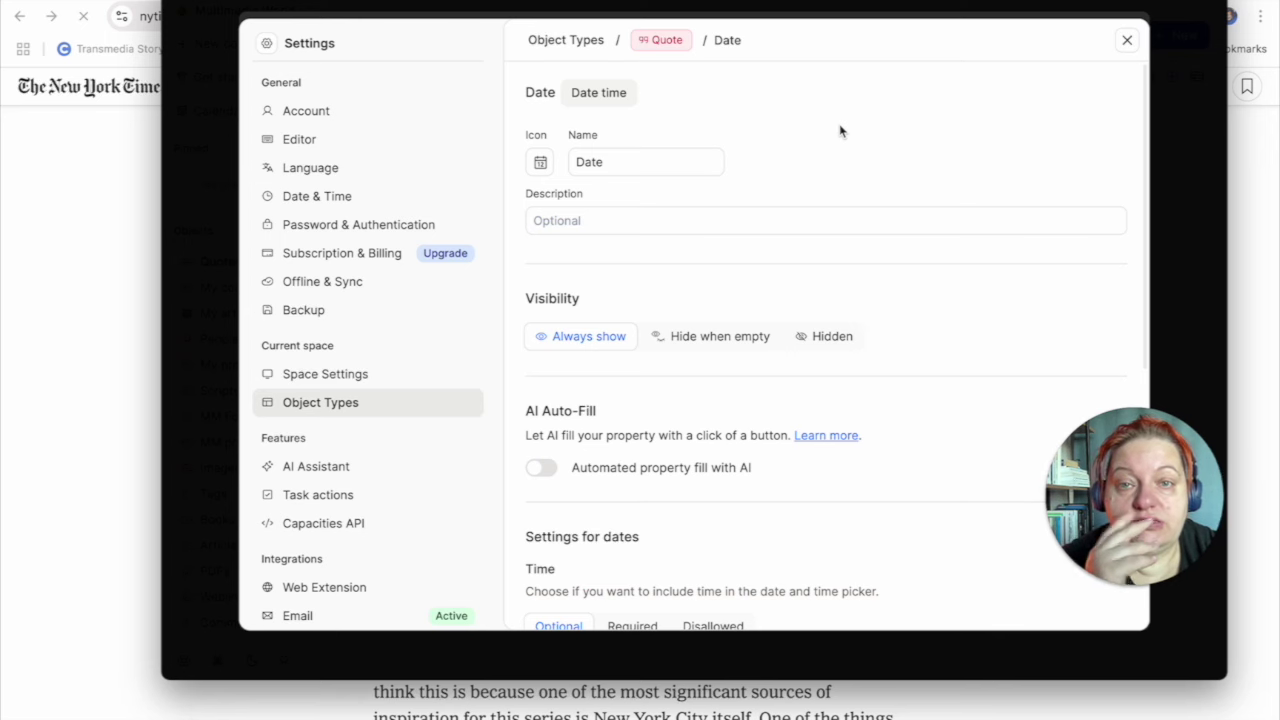
{"action": "left_click", "coordinate": [662, 40]}
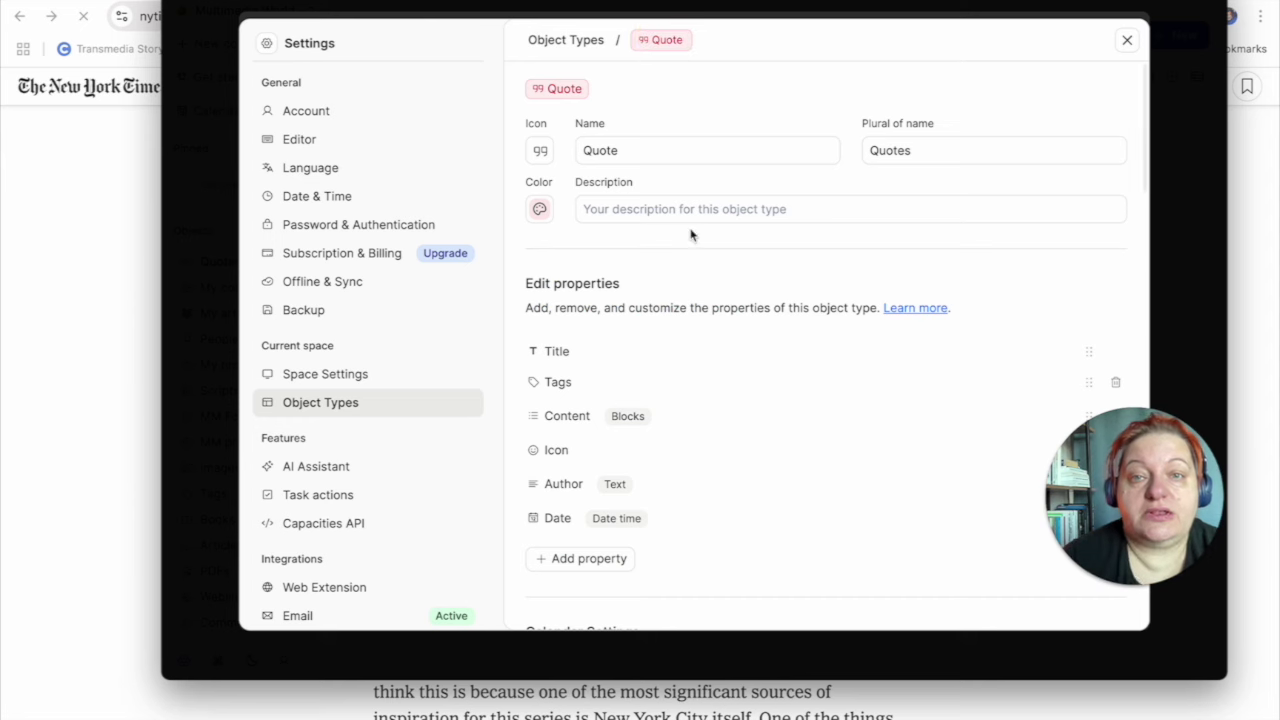
- Add a Text property named Source so it follows Author and Date
{"action": "left_click", "coordinate": [600, 561]}
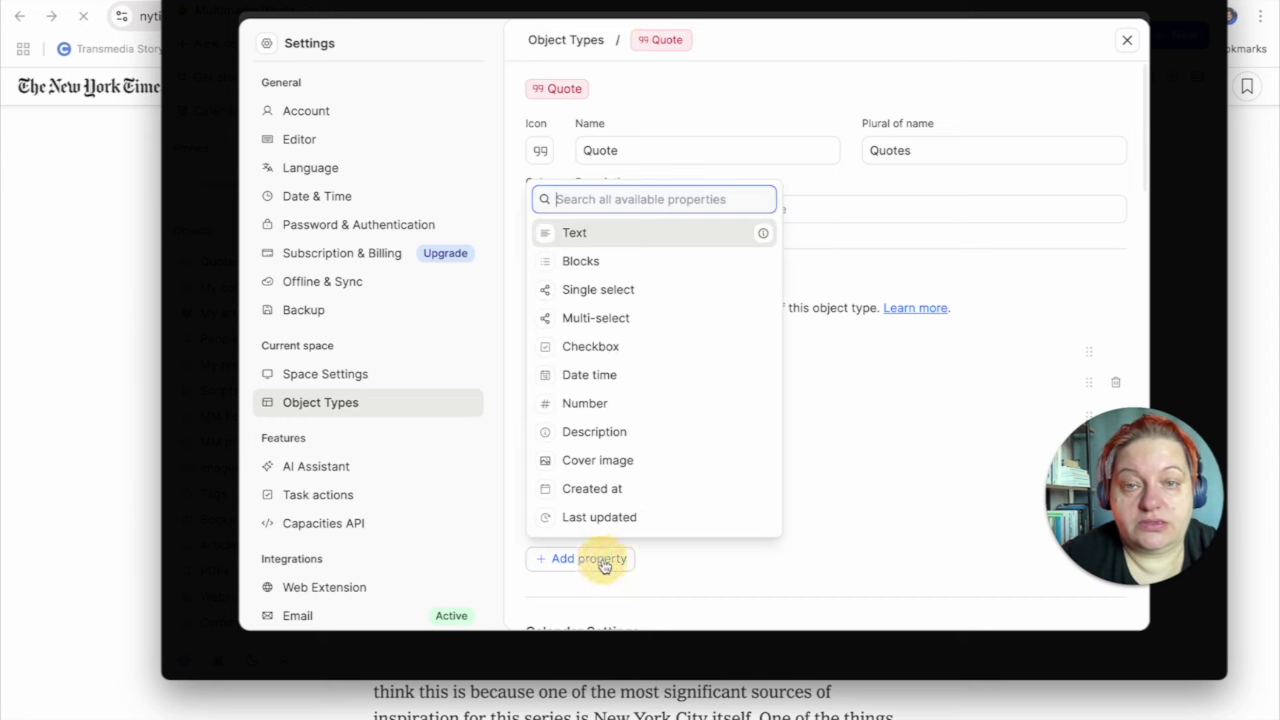
{"action": "left_click", "coordinate": [598, 238]}
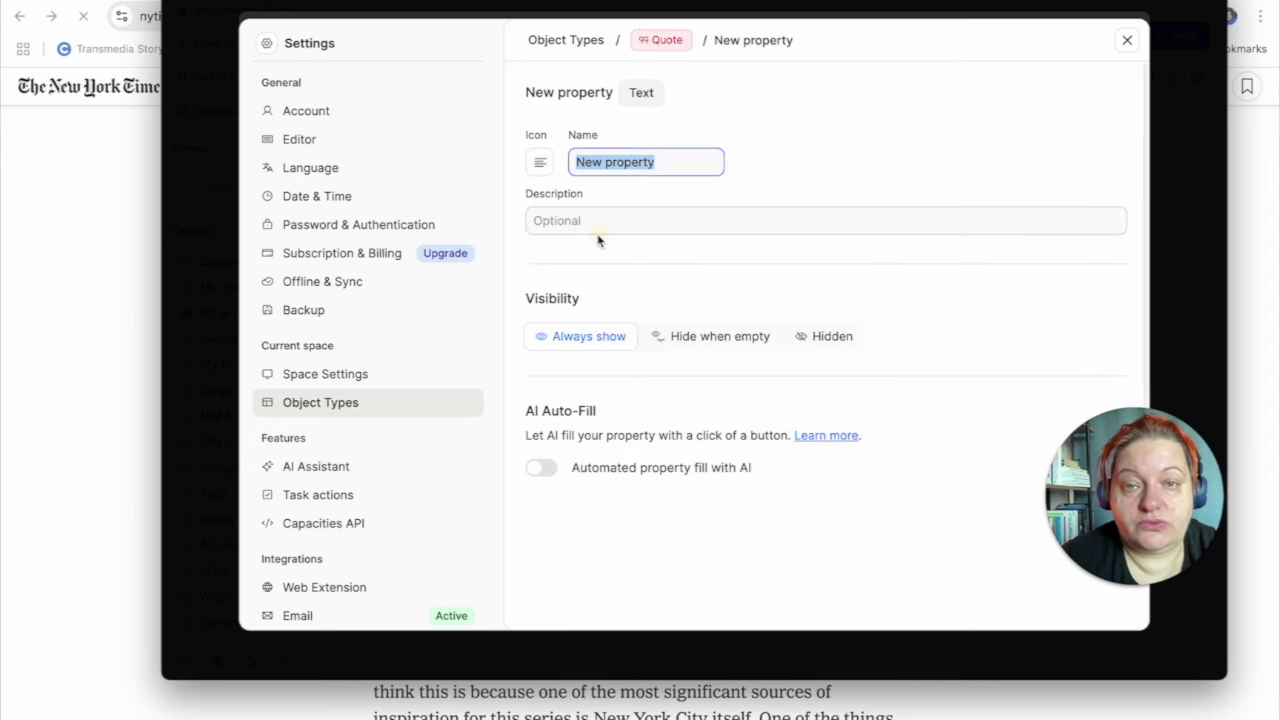
{"action": "type", "text": "Sourse"}
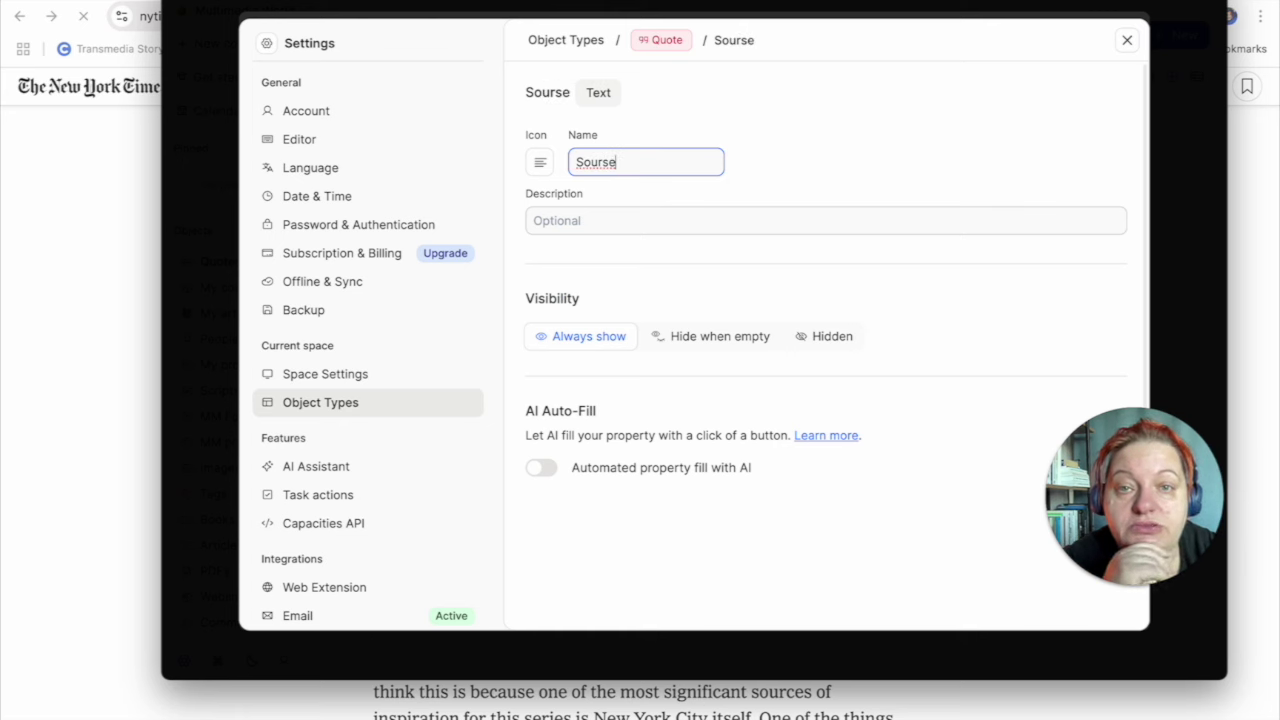
{"action": "key", "text": "BackSpace"}
{"action": "key", "text": "BackSpace"}
{"action": "type", "text": "ce"}
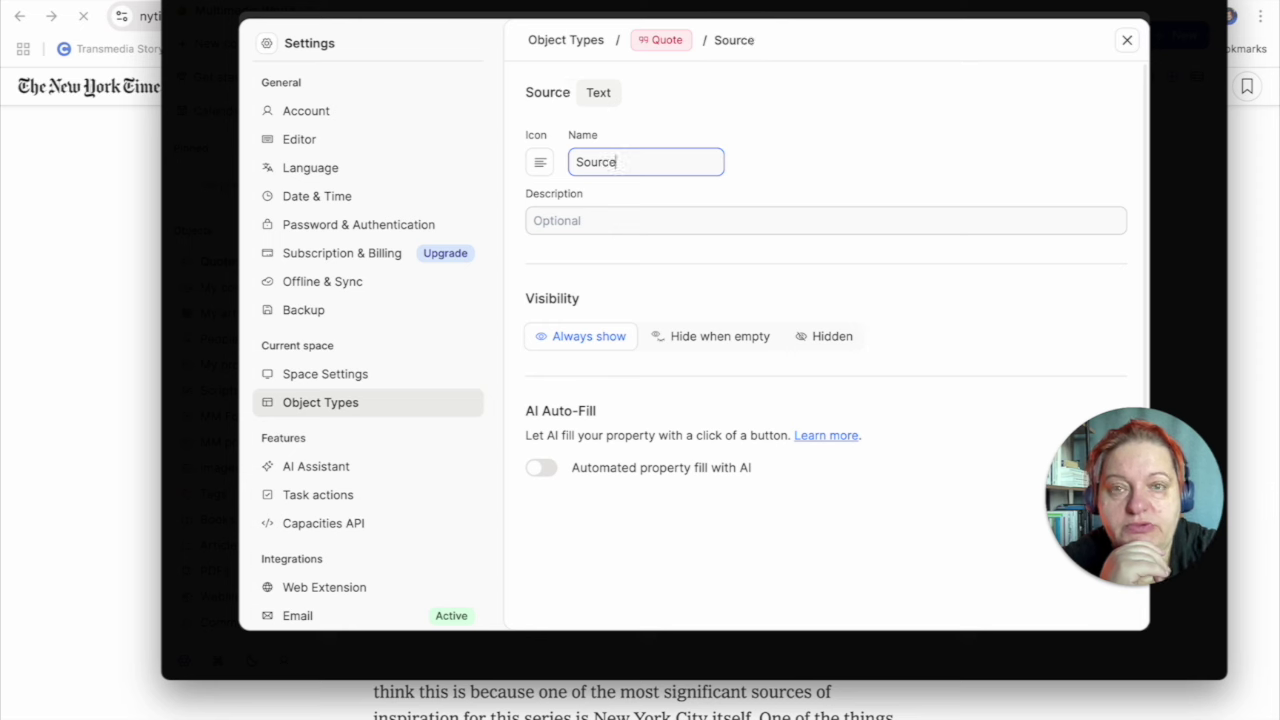
{"action": "left_click", "coordinate": [661, 44]}
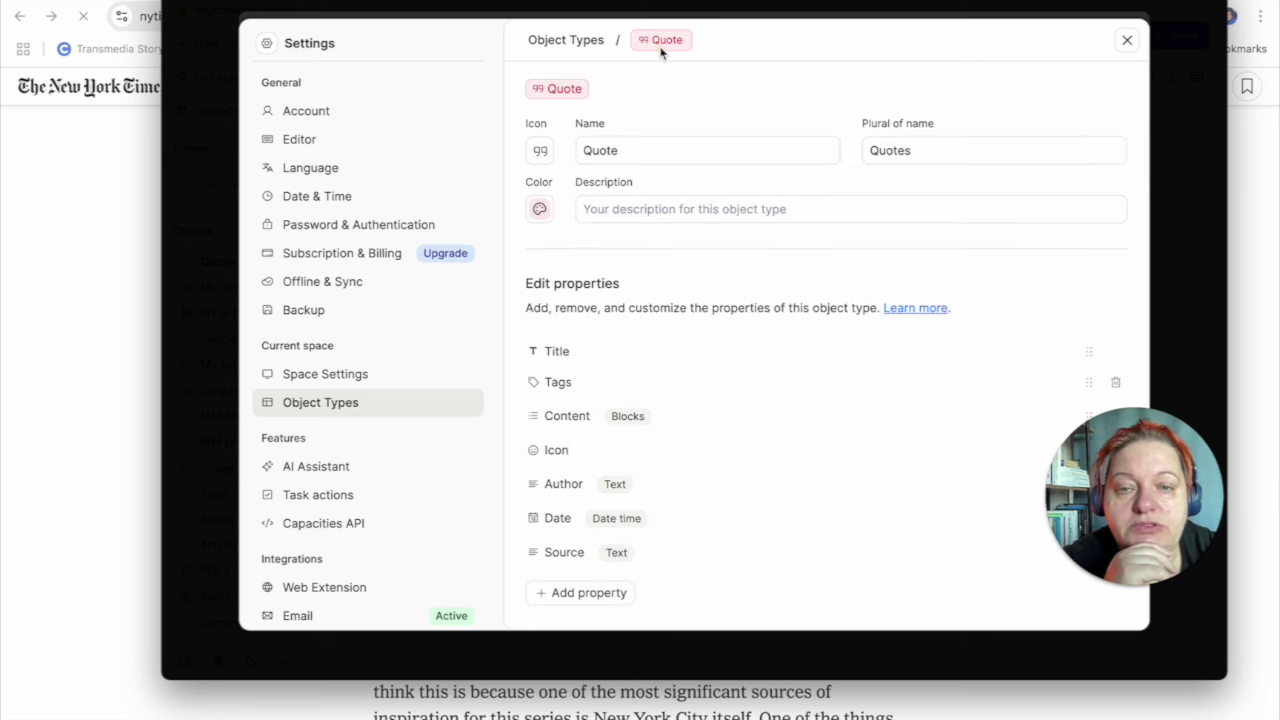
{"action": "left_click_drag", "start_coordinate": [562, 451], "coordinate": [566, 562]}
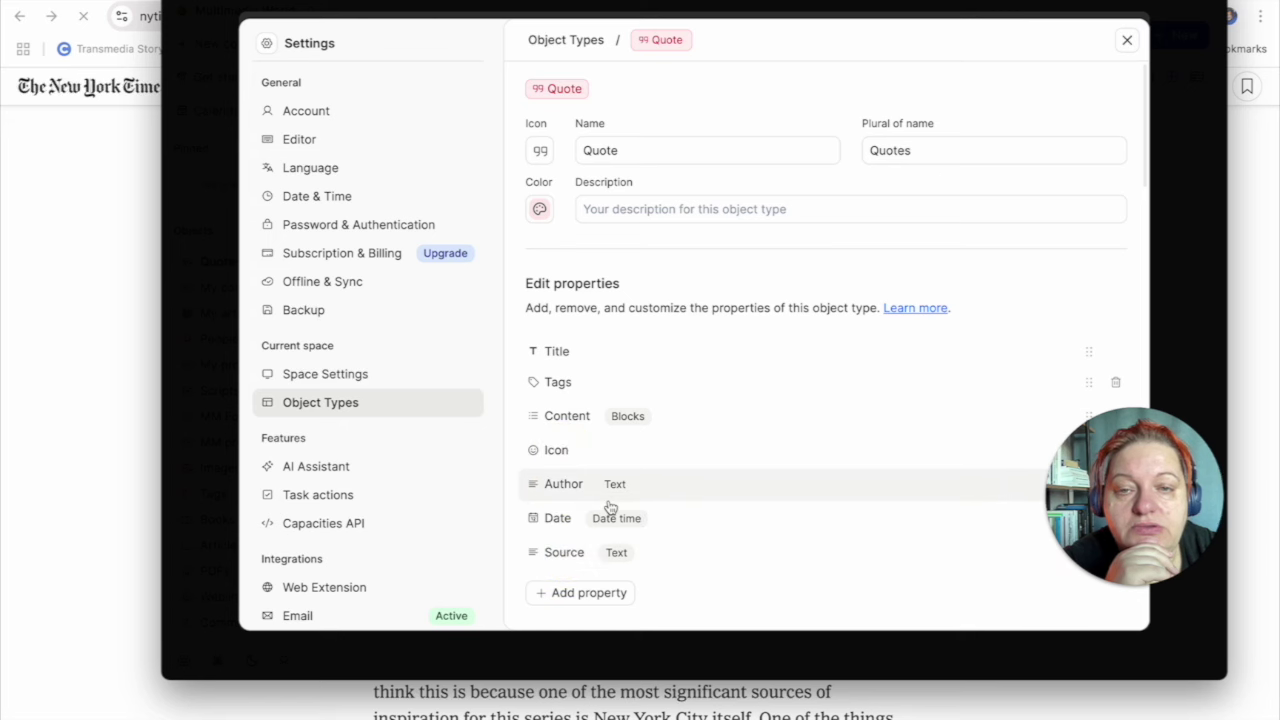
{"action": "left_click_drag", "start_coordinate": [543, 417], "coordinate": [551, 573]}
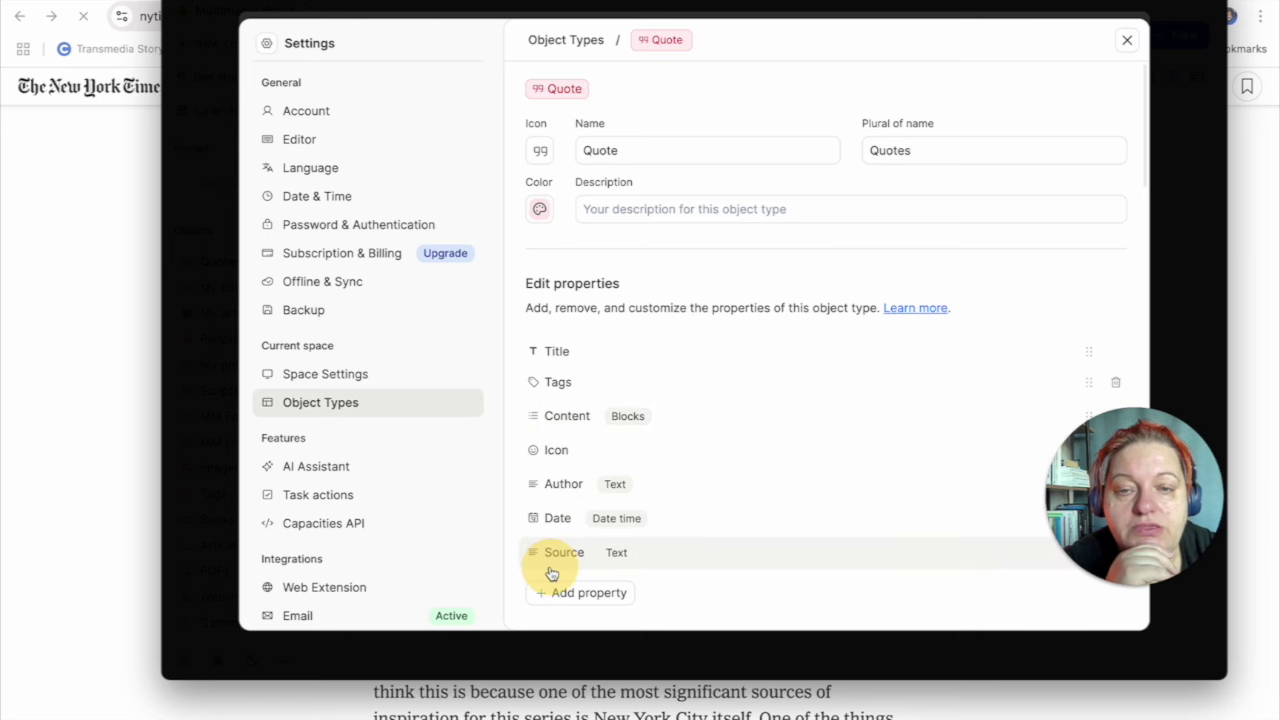
- Switch the Quote type's page layout from Index card to Profile
{"action": "scroll", "coordinate": [589, 474], "scroll_direction": "down", "scroll_amount": 10}
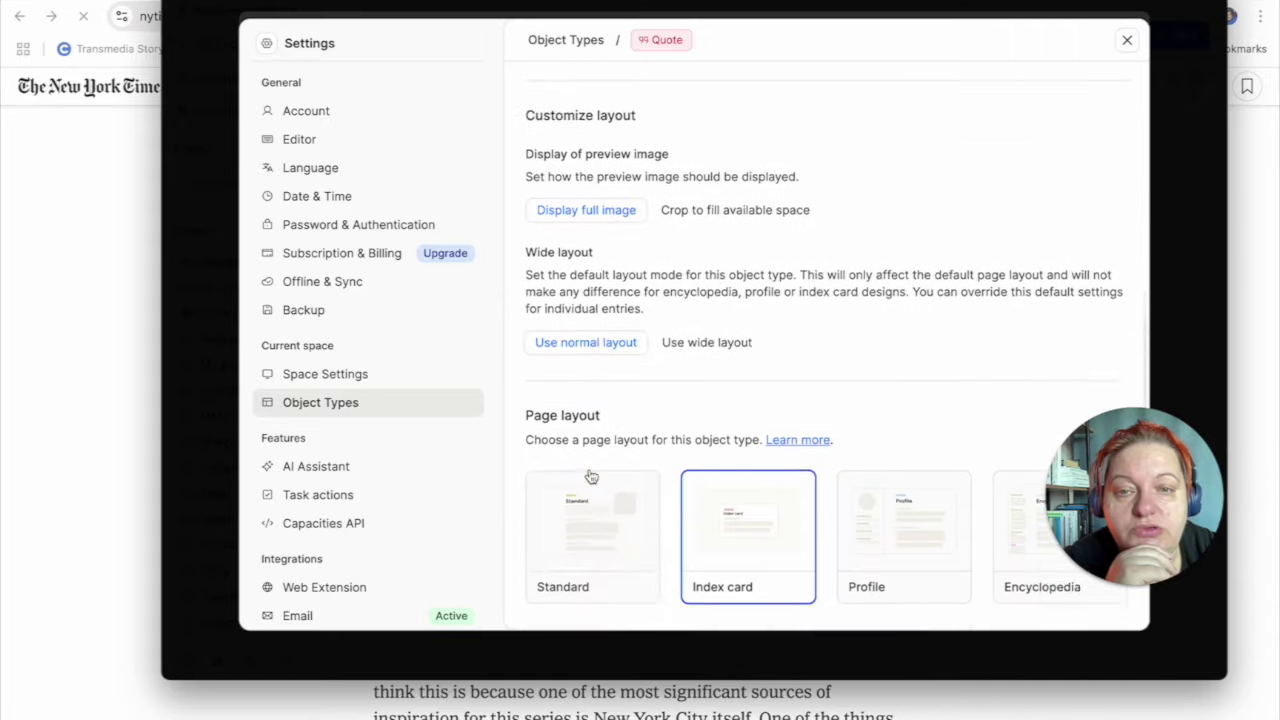
{"action": "scroll", "coordinate": [591, 476], "scroll_direction": "down", "scroll_amount": 3}
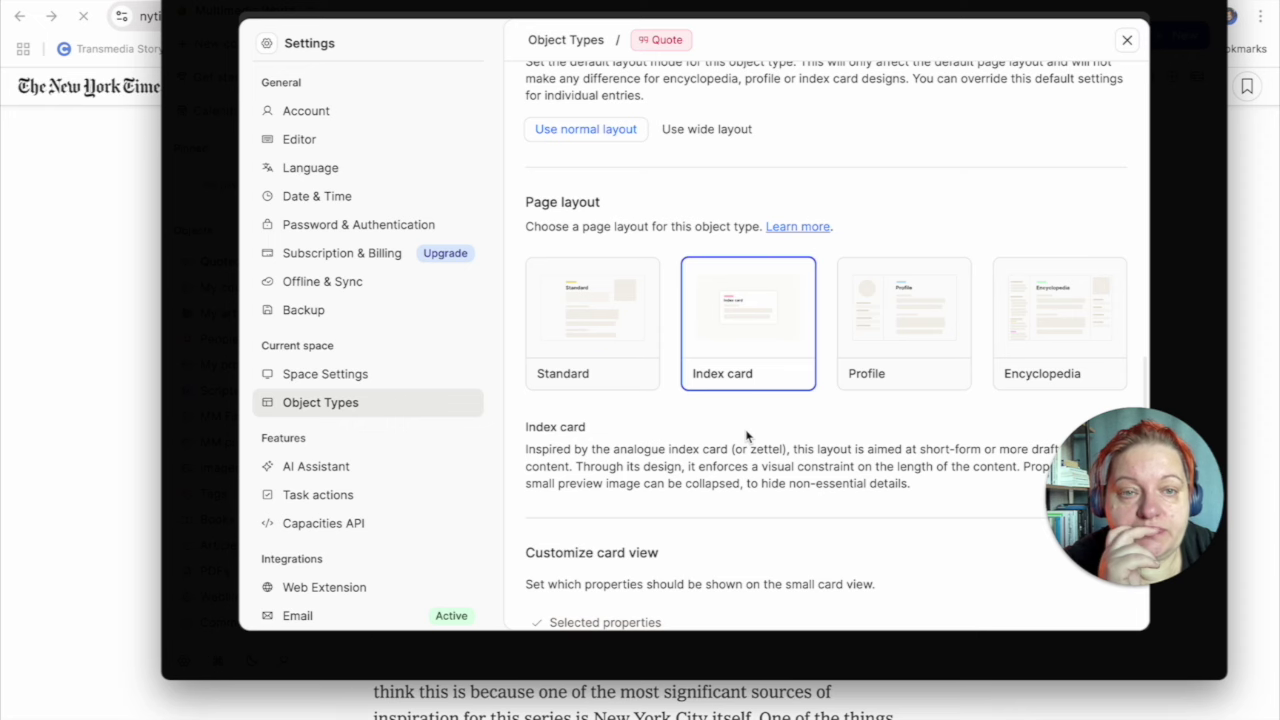
{"action": "left_click", "coordinate": [872, 362]}
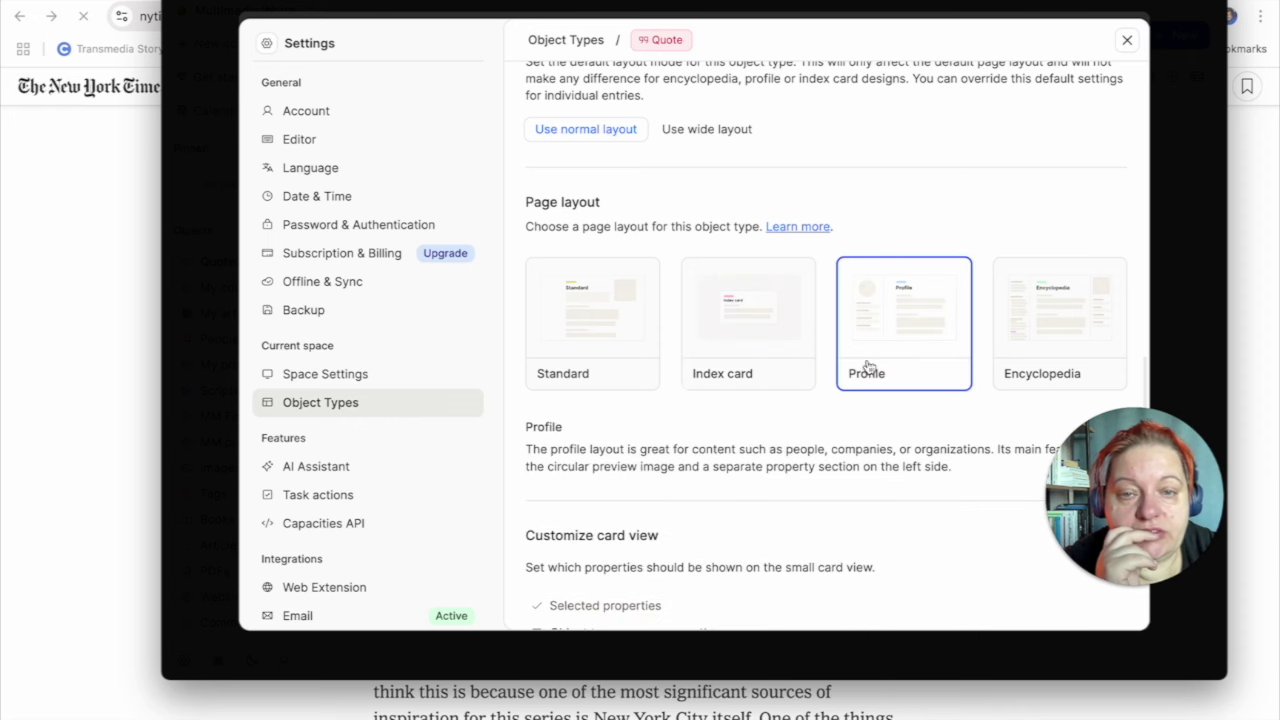
{"action": "scroll", "coordinate": [800, 430], "scroll_direction": "down", "scroll_amount": 1}
{"action": "scroll", "coordinate": [760, 456], "scroll_direction": "down", "scroll_amount": 5}
{"action": "scroll", "coordinate": [760, 456], "scroll_direction": "up", "scroll_amount": 1}
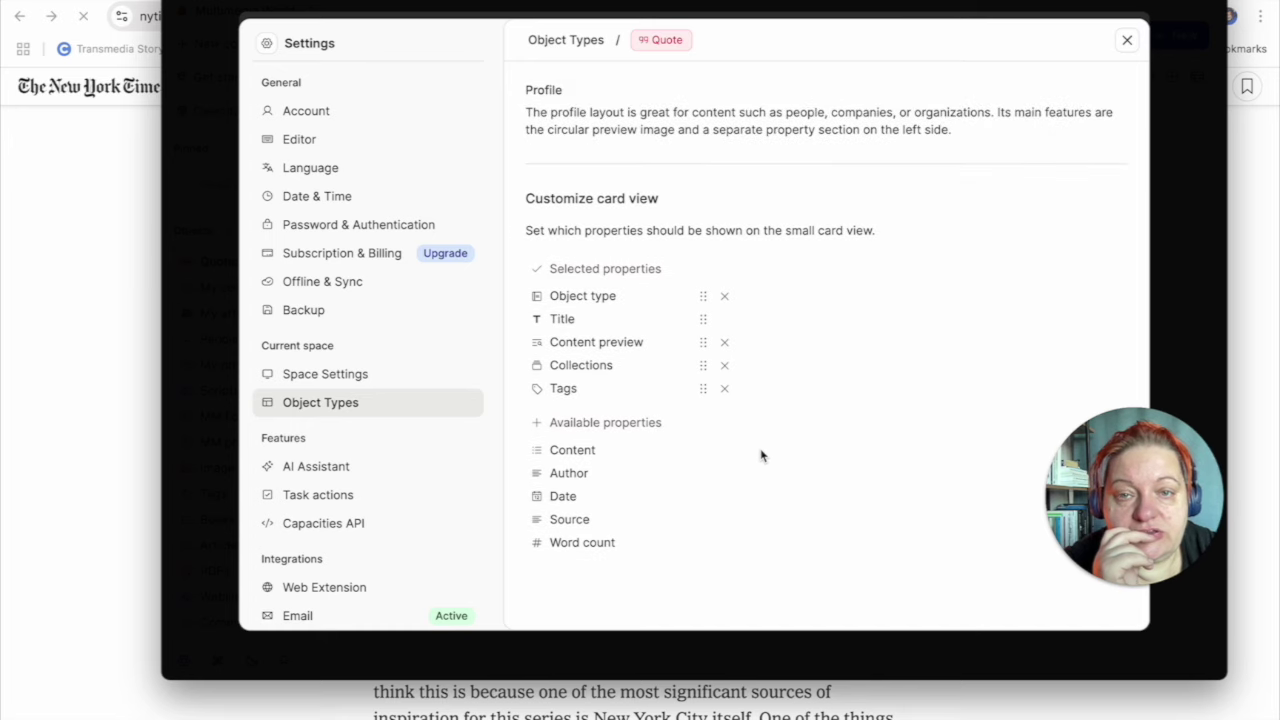
- Show Author, Content preview and Source on Quote cards, then close Settings
{"action": "left_click", "coordinate": [638, 474]}
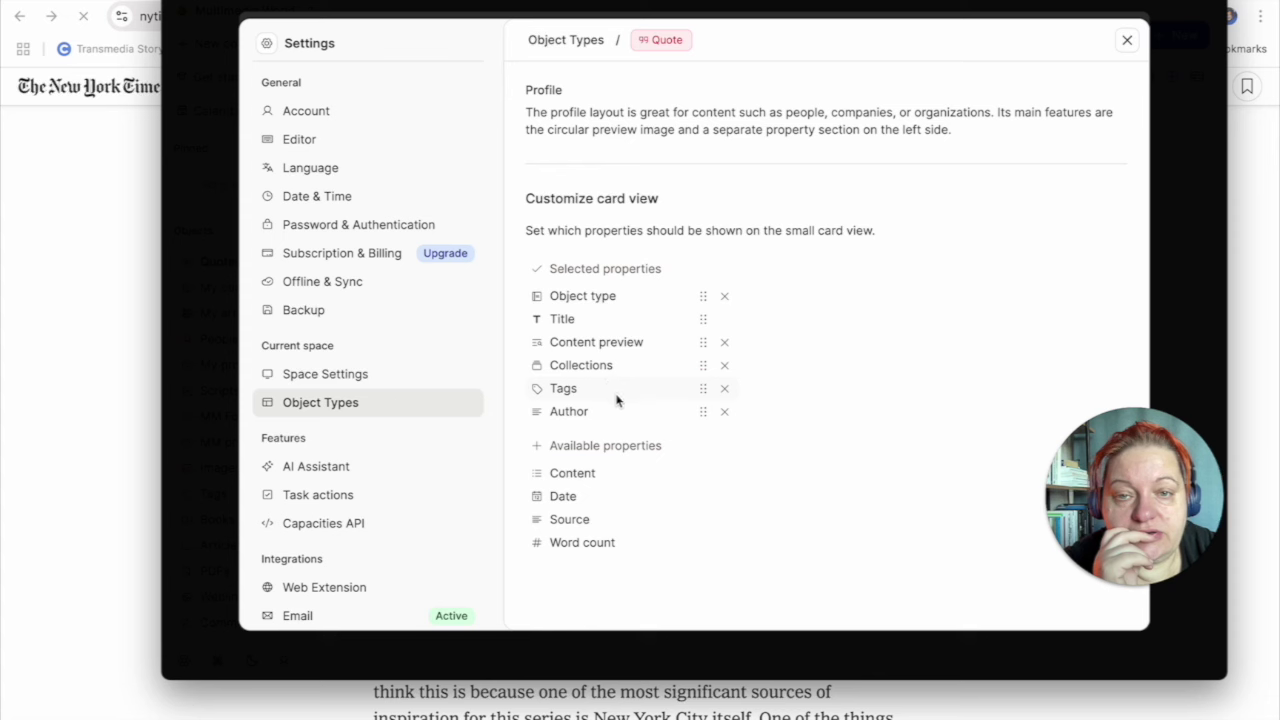
{"action": "left_click", "coordinate": [724, 342]}
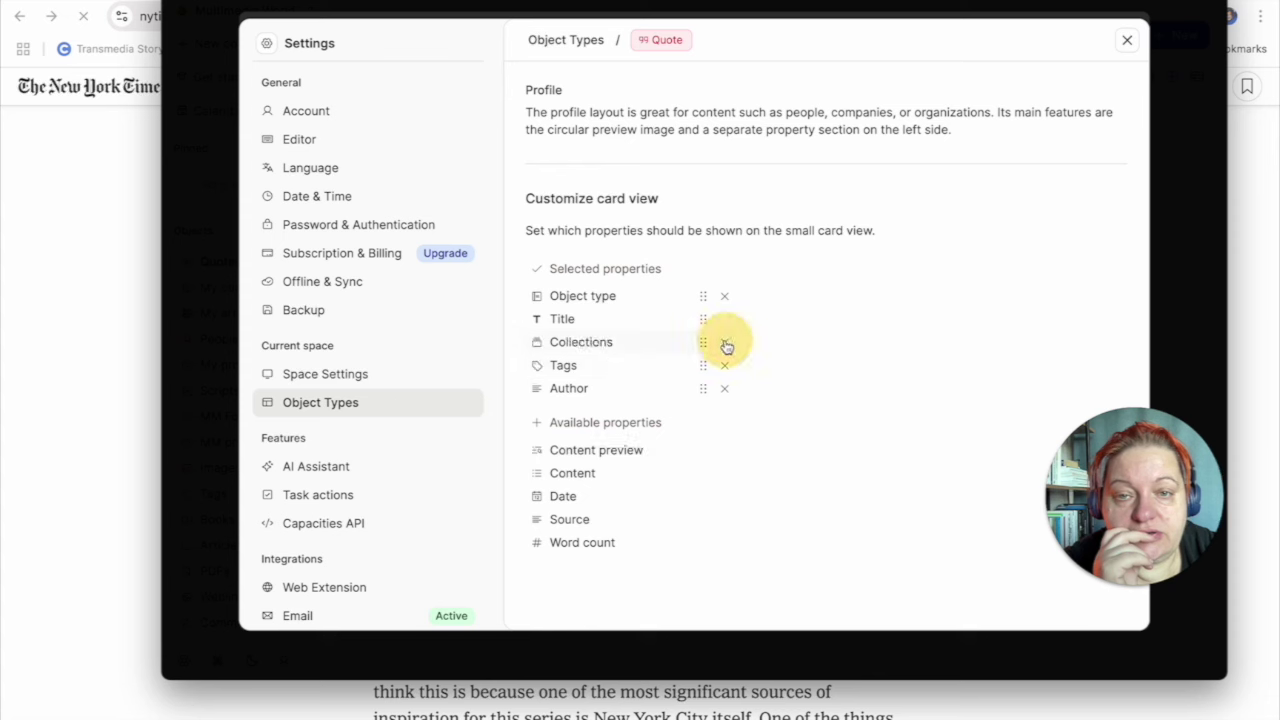
{"action": "left_click", "coordinate": [604, 462]}
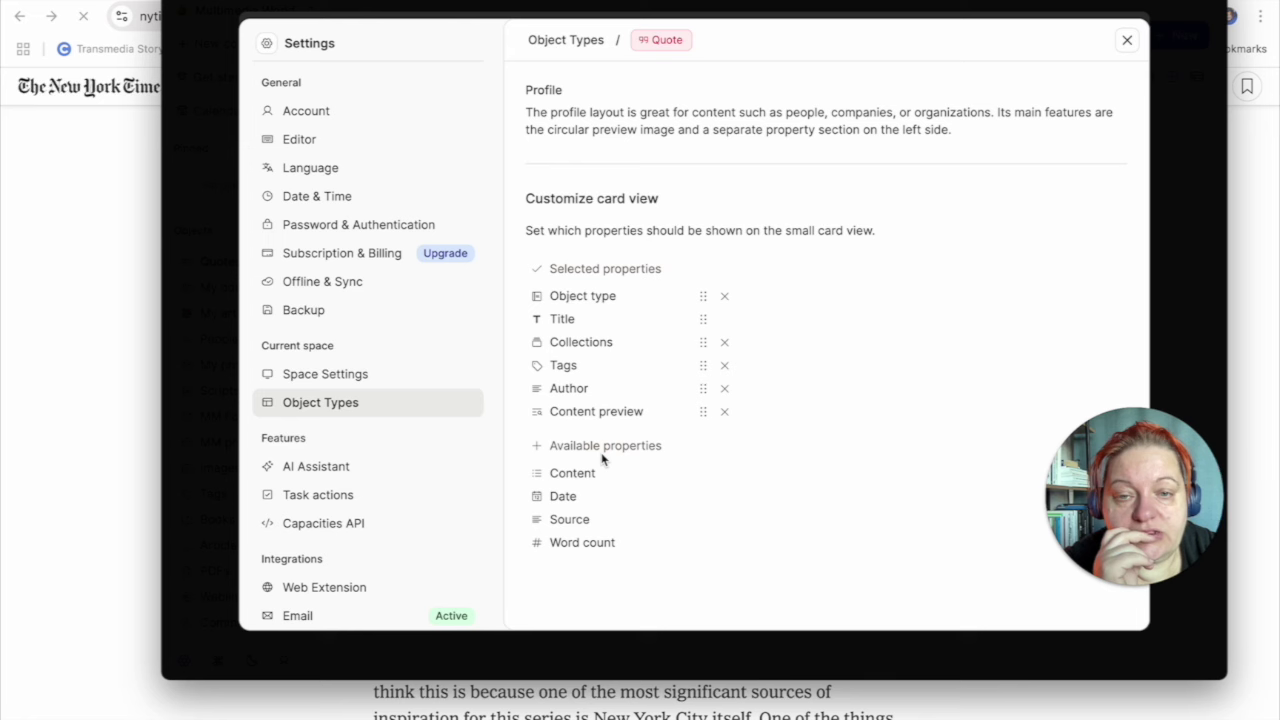
{"action": "left_click", "coordinate": [570, 520]}
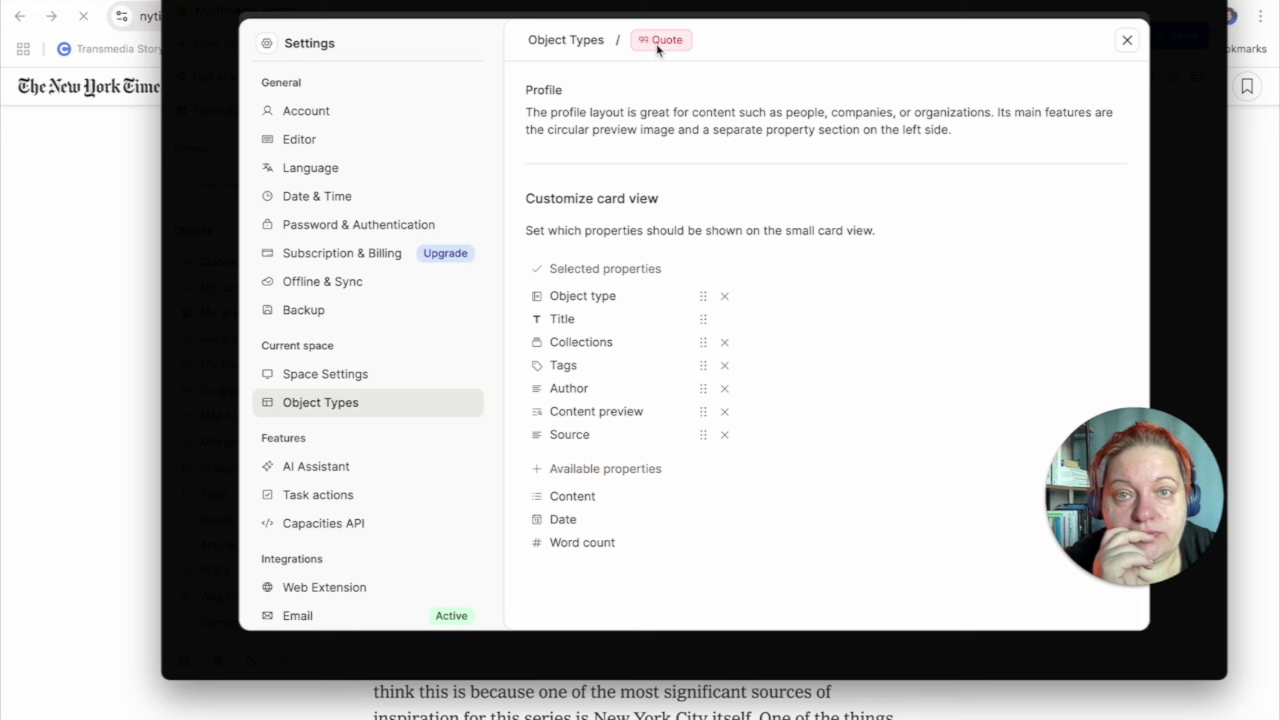
{"action": "left_click", "coordinate": [1179, 198]}
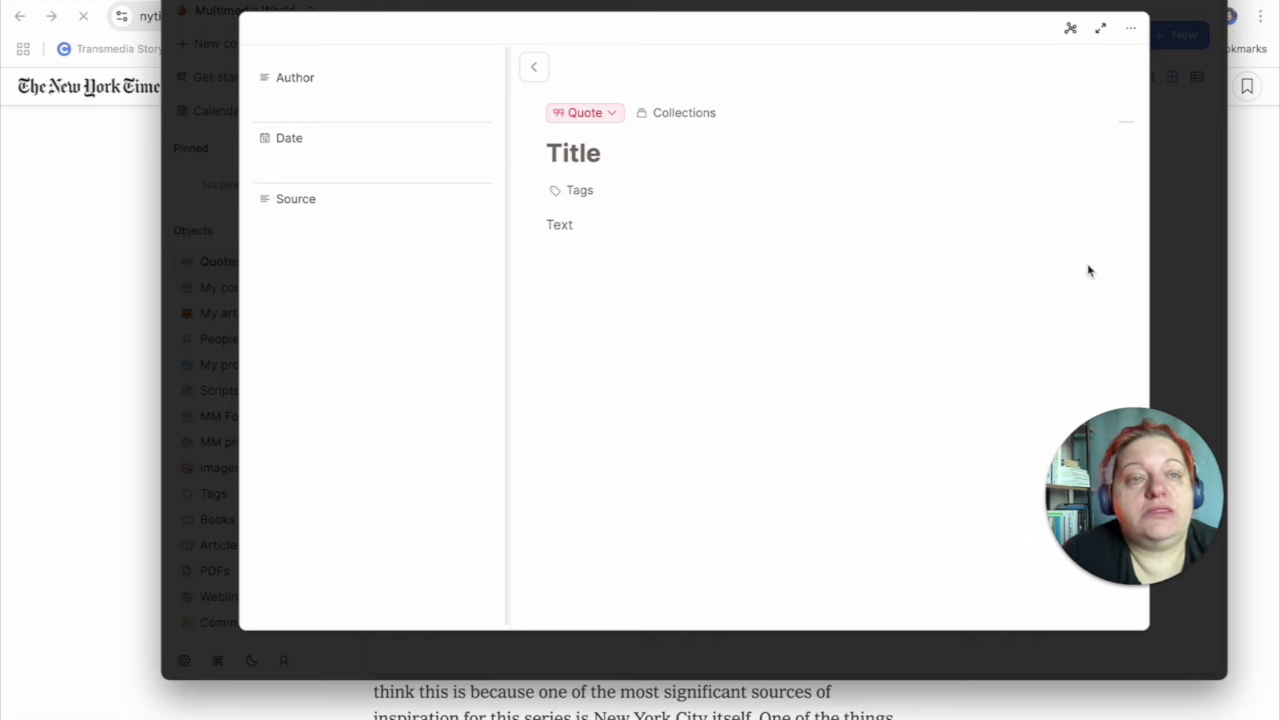
- Permanently delete the empty Untitled quote, leaving only Quote #1
{"action": "left_click", "coordinate": [1178, 263]}
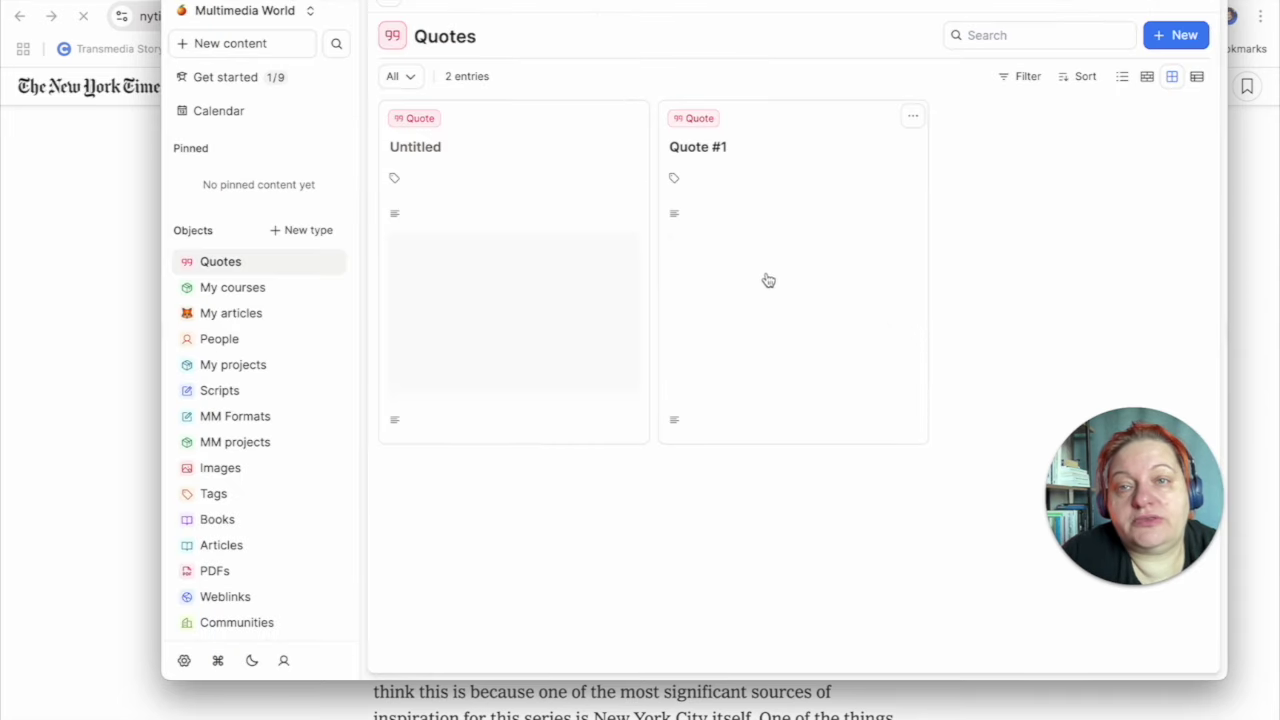
{"action": "left_click", "coordinate": [634, 120]}
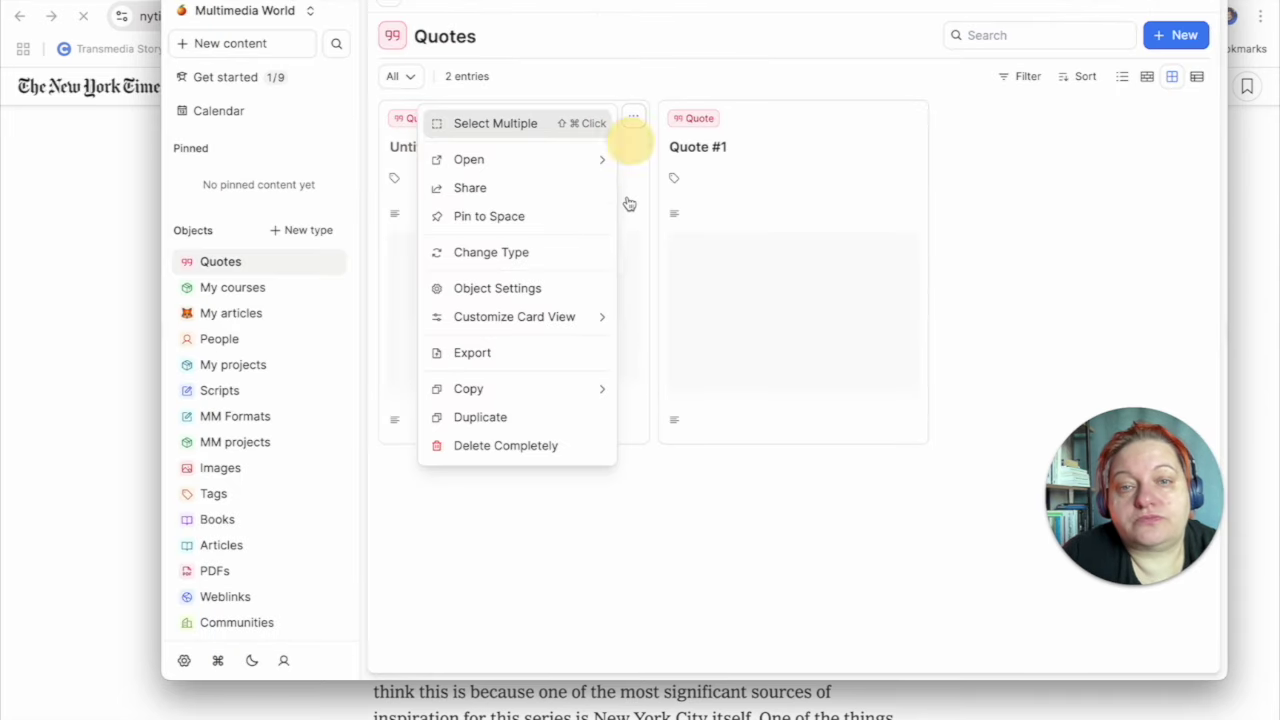
{"action": "left_click", "coordinate": [543, 449]}
{"action": "left_click", "coordinate": [938, 392]}
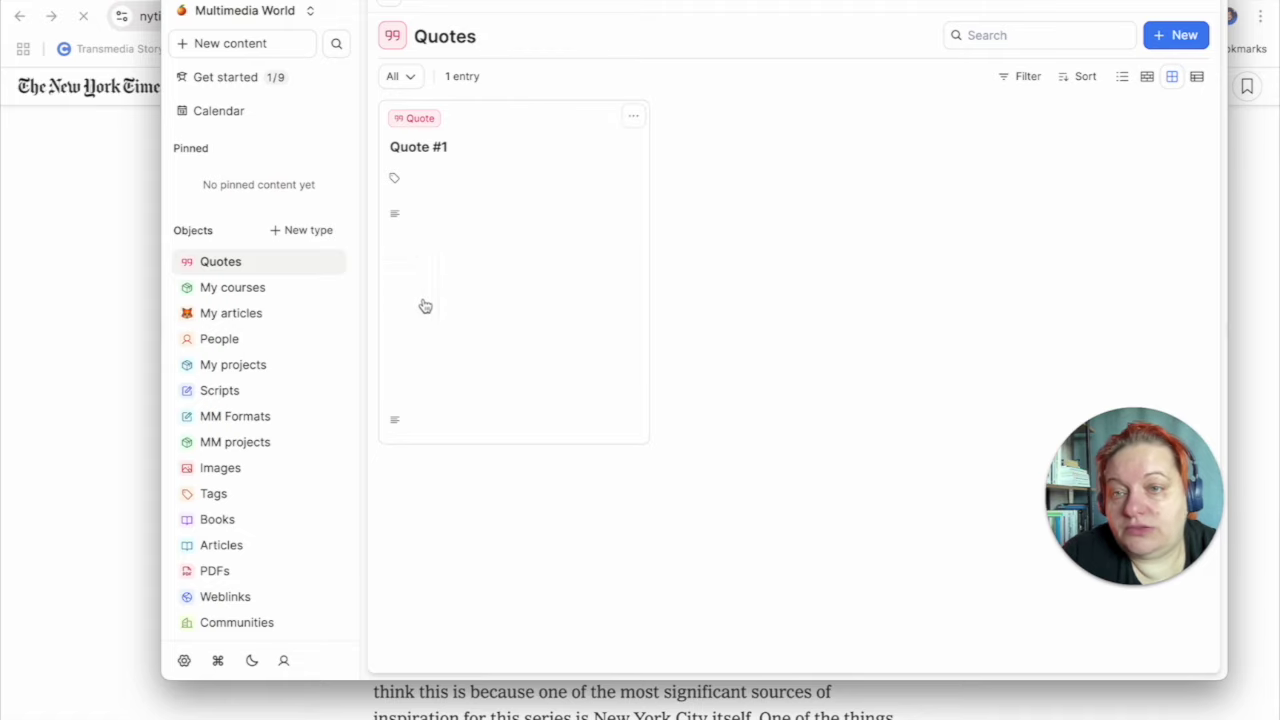
{"action": "left_click", "coordinate": [262, 444]}
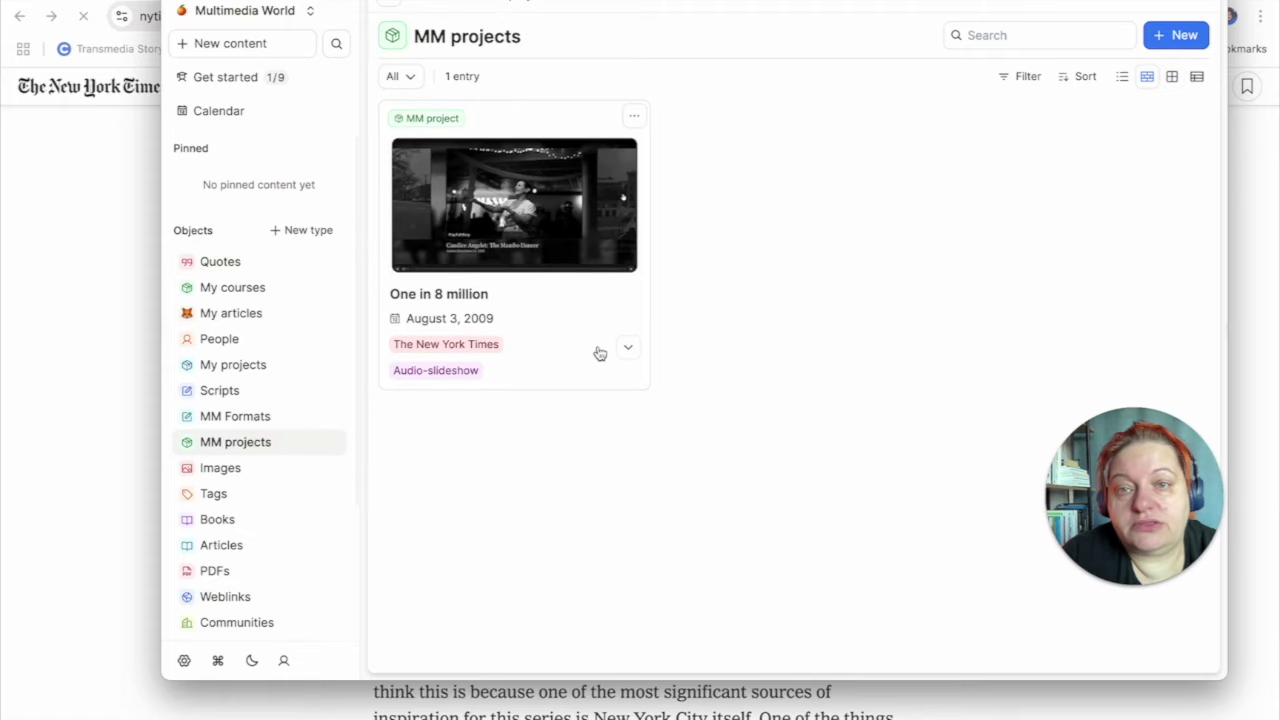
- Turn the producer's answer in One in 8 million's Backstage into a Quote and open it
{"action": "left_click", "coordinate": [572, 312]}
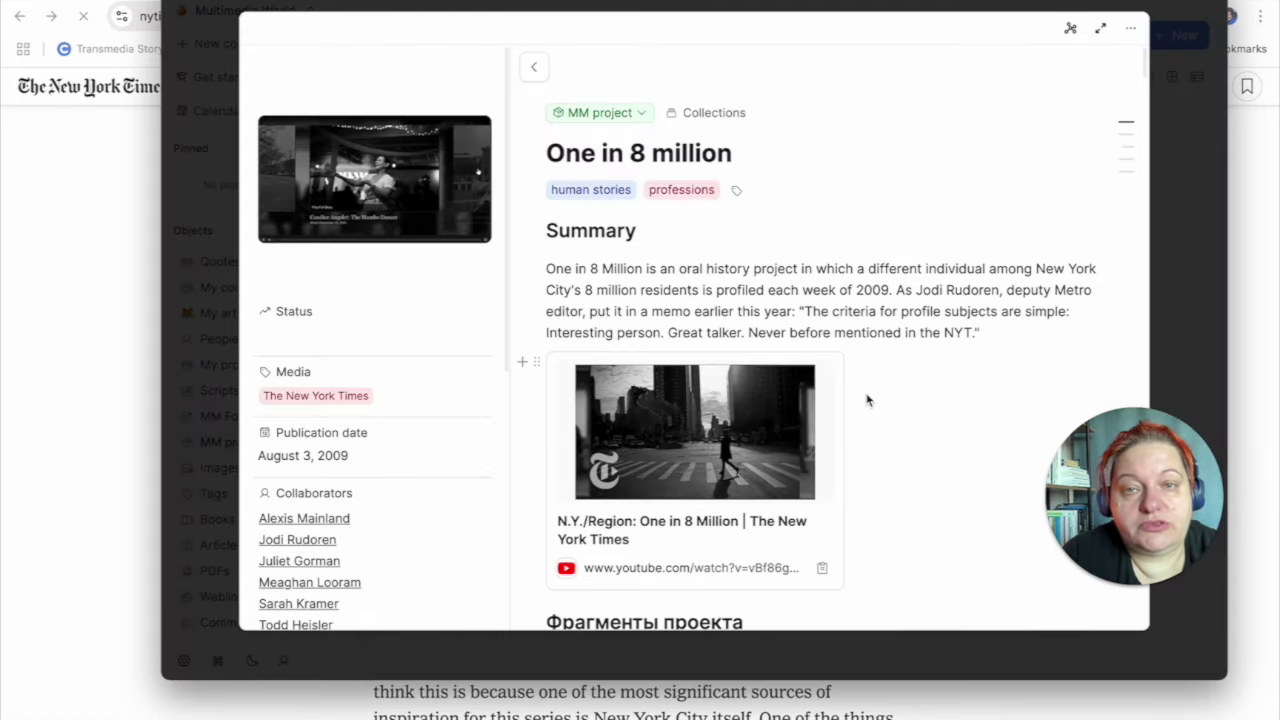
{"action": "scroll", "coordinate": [864, 396], "scroll_direction": "down", "scroll_amount": 10}
{"action": "scroll", "coordinate": [864, 392], "scroll_direction": "down", "scroll_amount": 10}
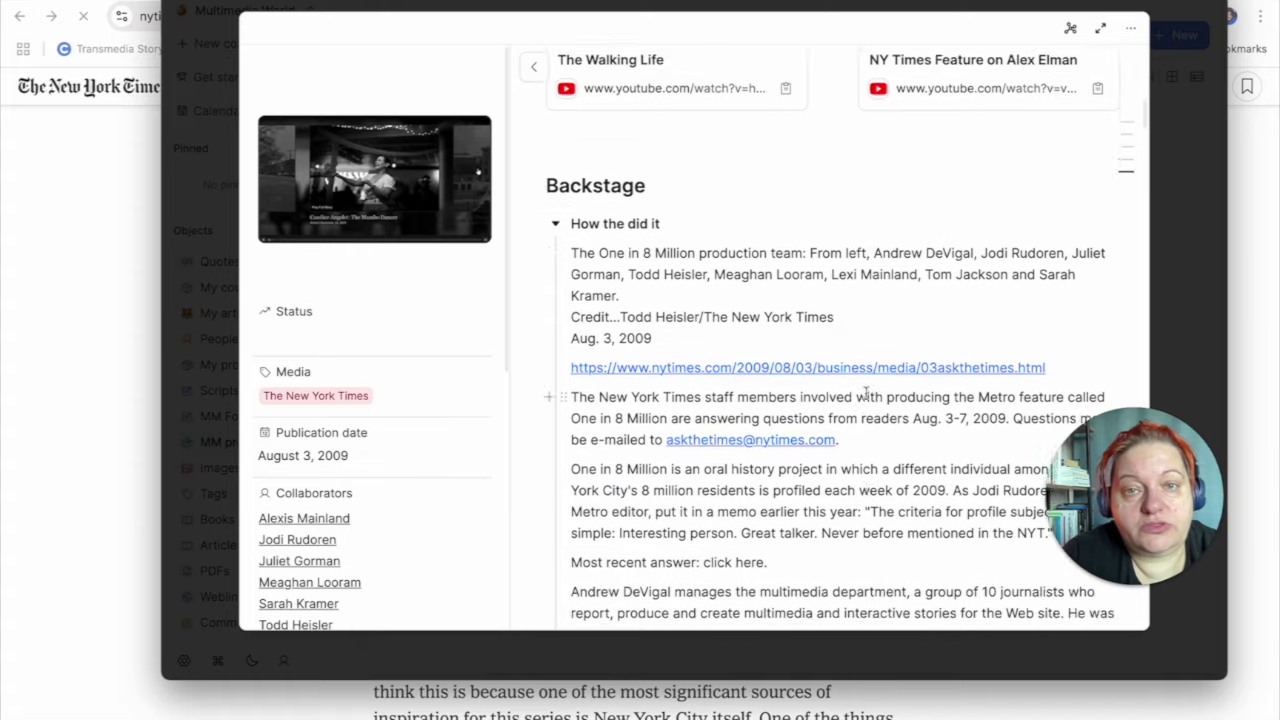
{"action": "scroll", "coordinate": [866, 392], "scroll_direction": "down", "scroll_amount": 3}
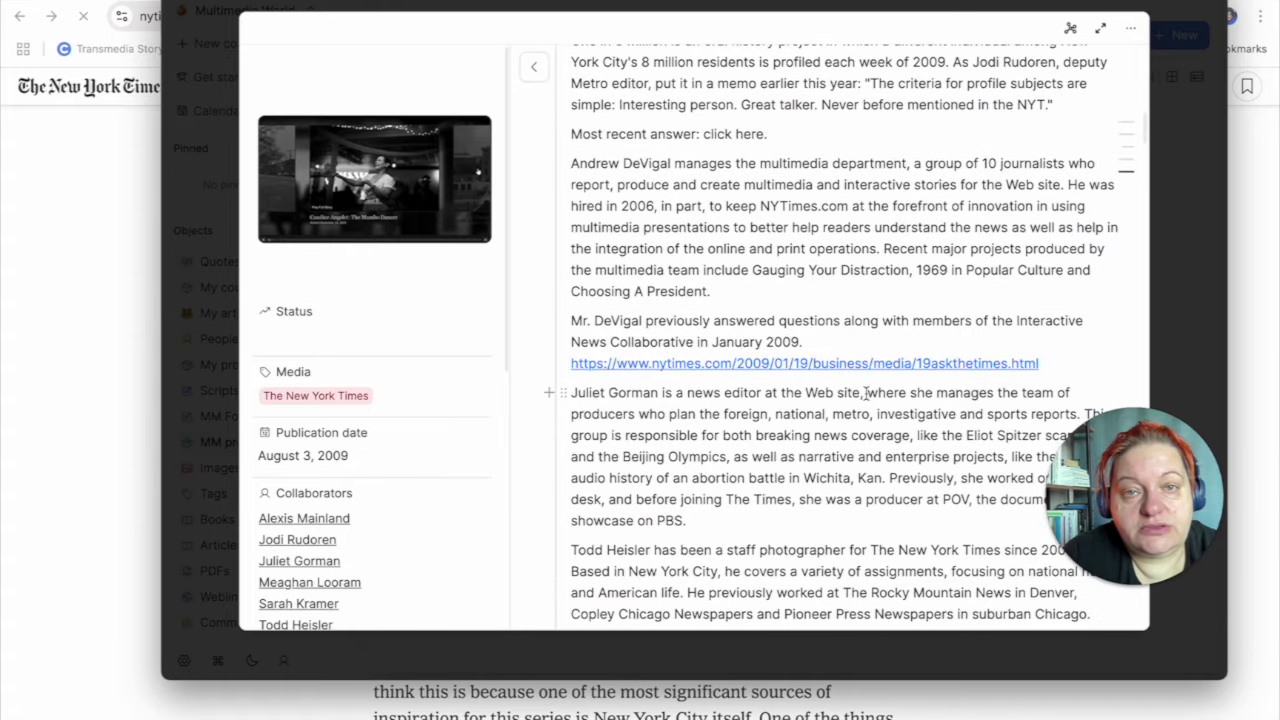
{"action": "scroll", "coordinate": [866, 393], "scroll_direction": "down", "scroll_amount": 5}
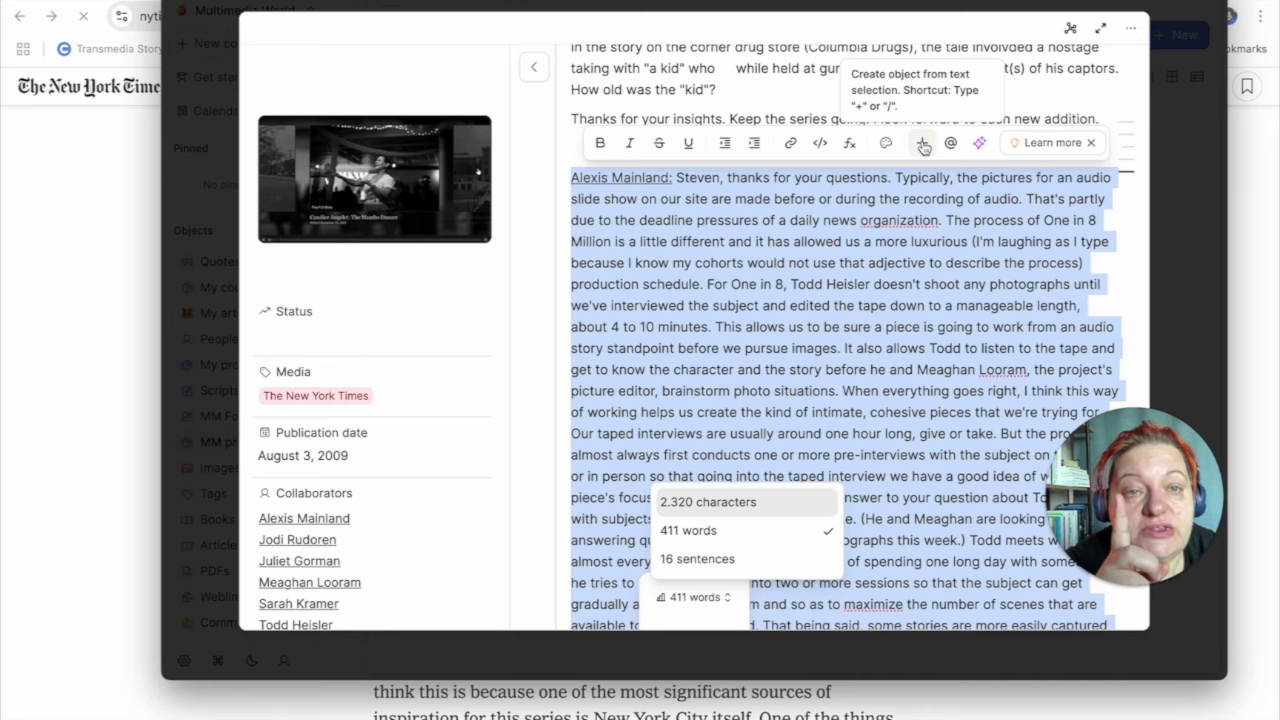
{"action": "left_click", "coordinate": [923, 145]}
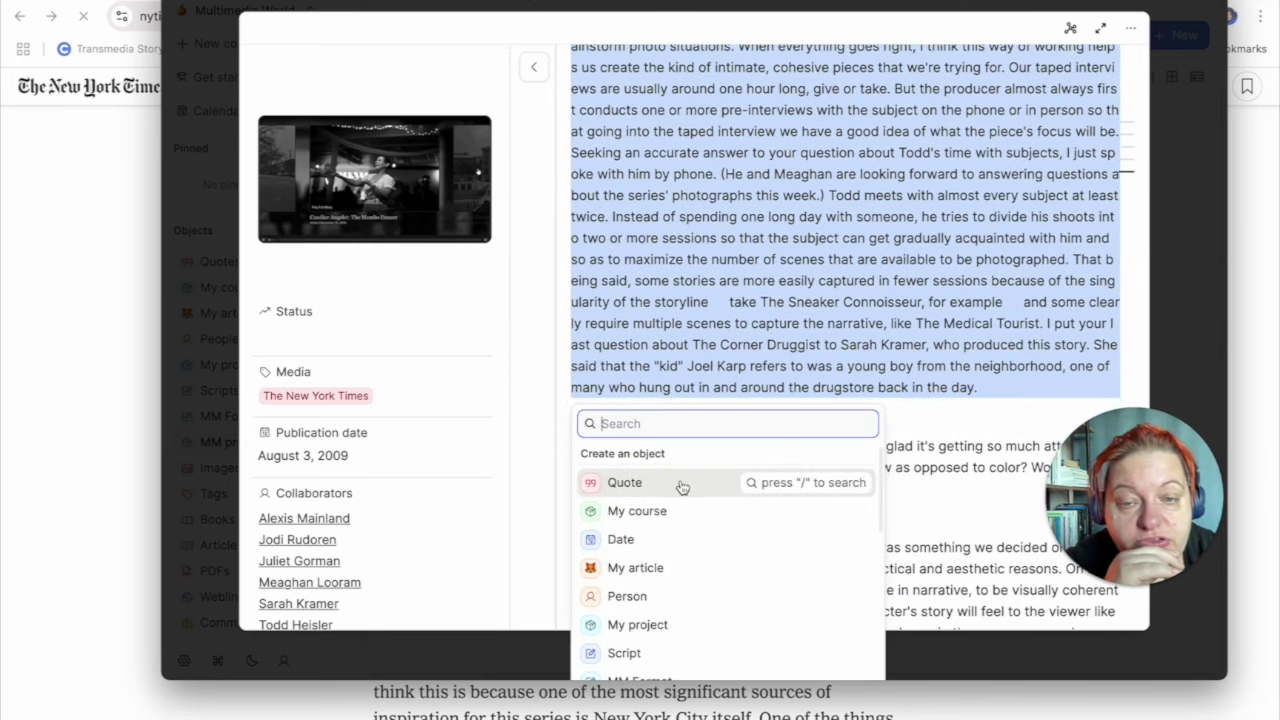
{"action": "left_click", "coordinate": [681, 484]}
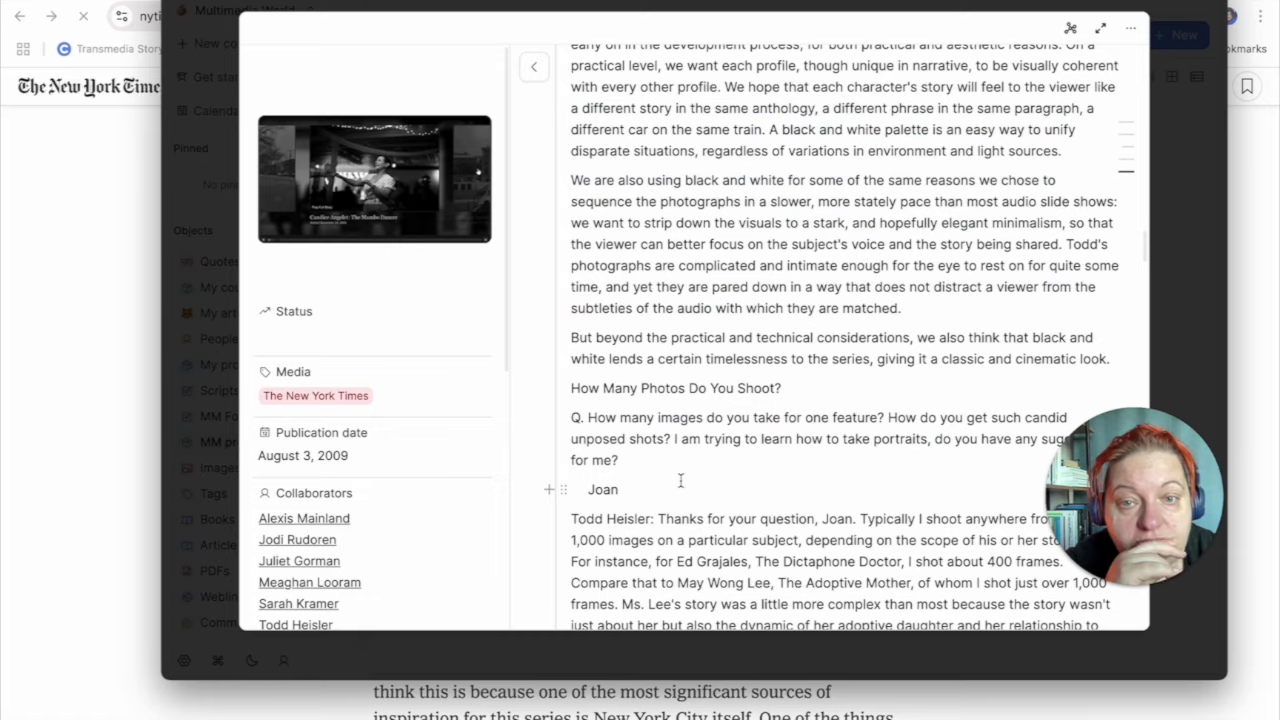
{"action": "scroll", "coordinate": [681, 484], "scroll_direction": "up", "scroll_amount": 4}
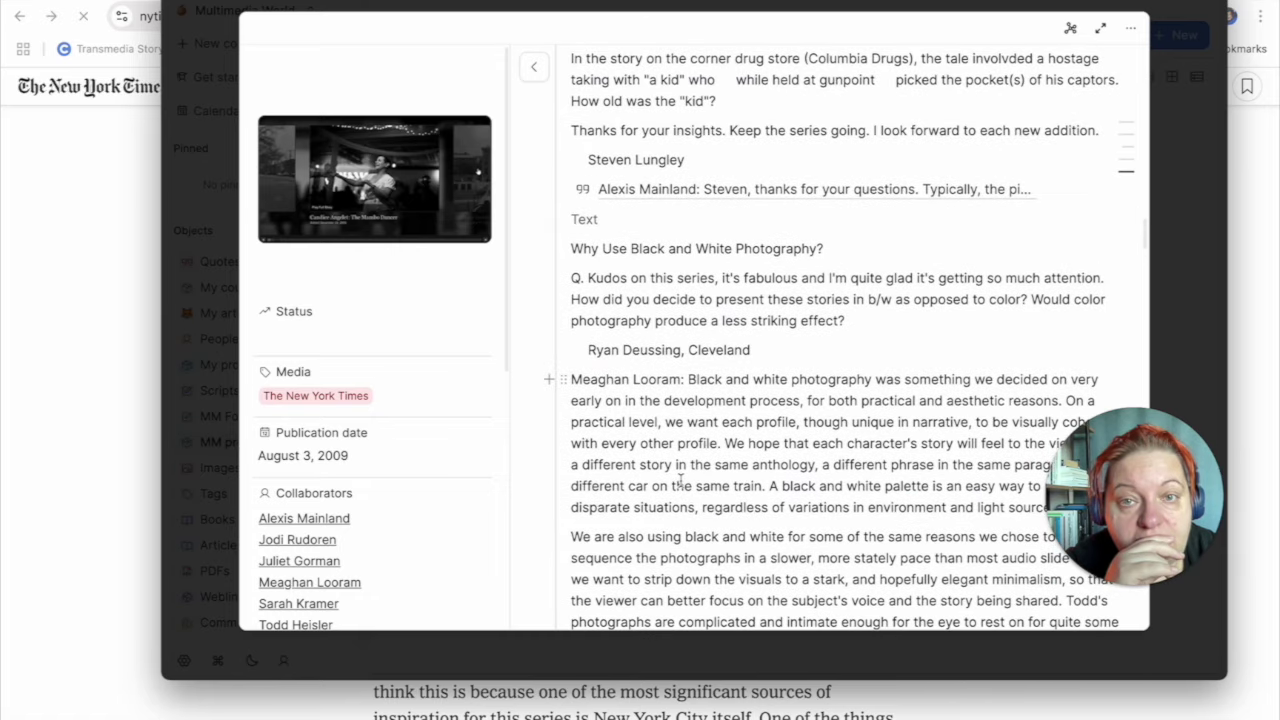
{"action": "left_click", "coordinate": [640, 189]}
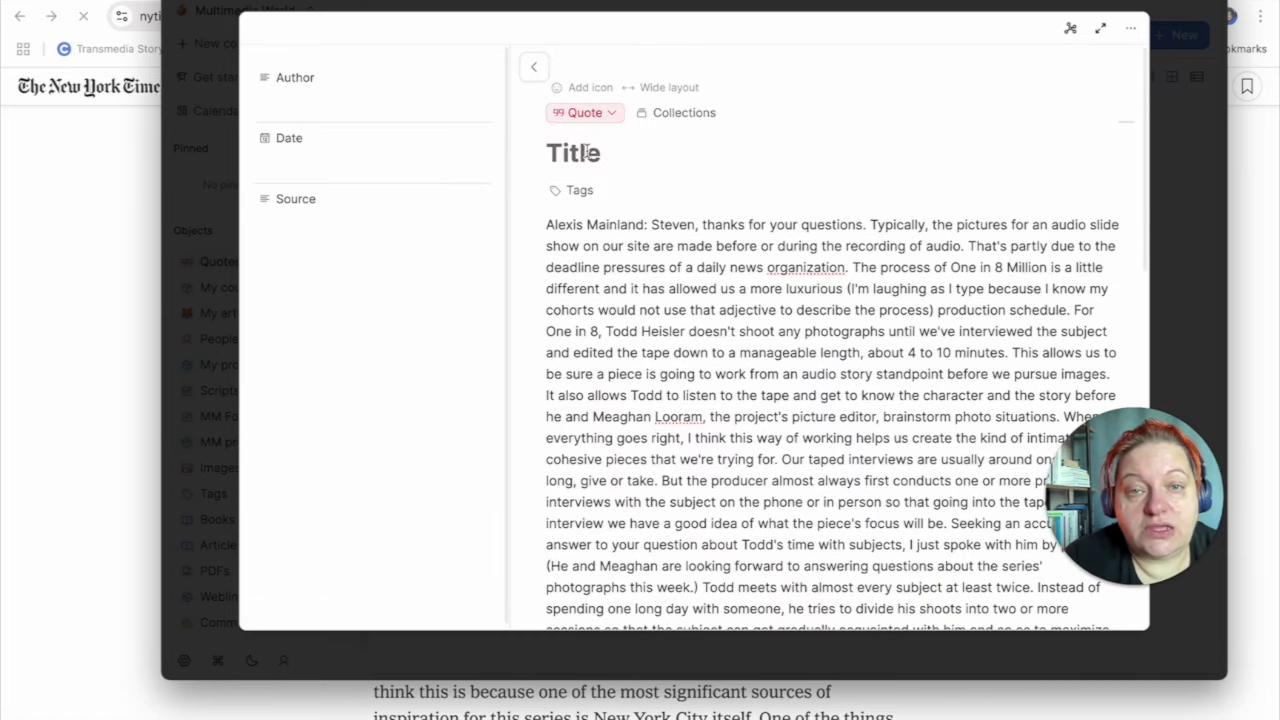
- Type 'How to make audio slideshow' into the new quote's Title field
{"action": "left_click", "coordinate": [587, 151]}
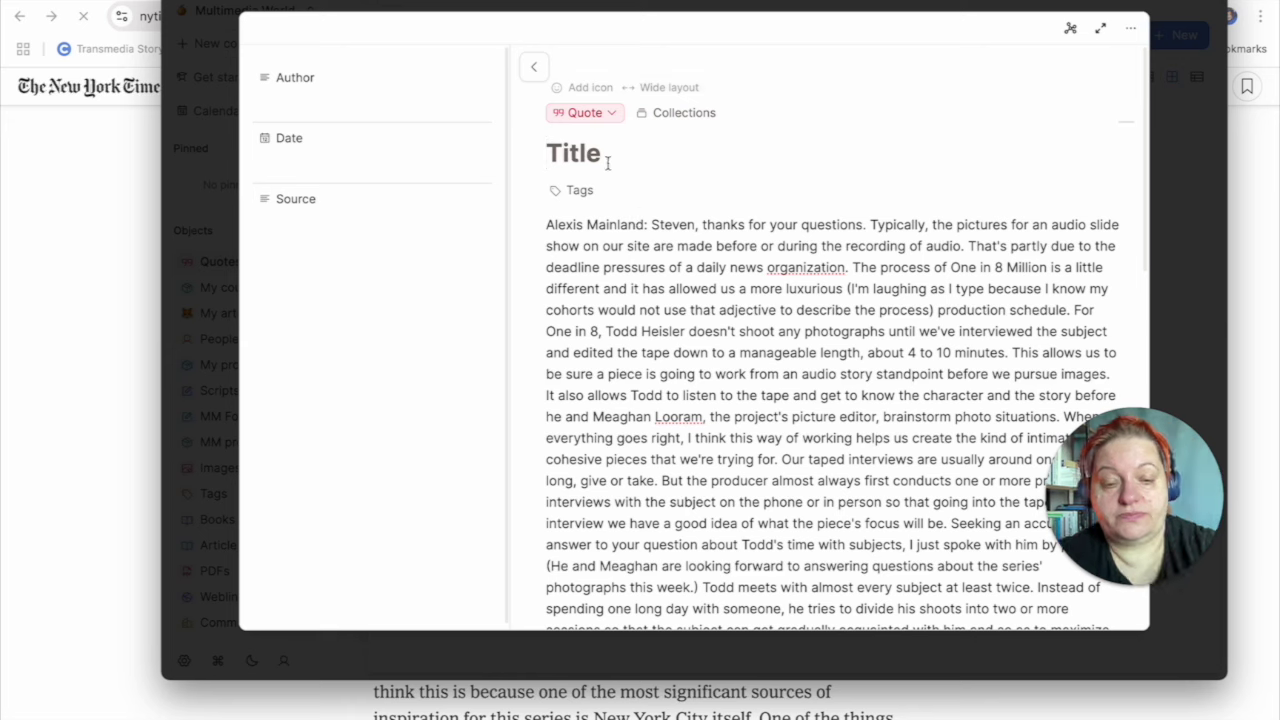
{"action": "type", "text": "How "}
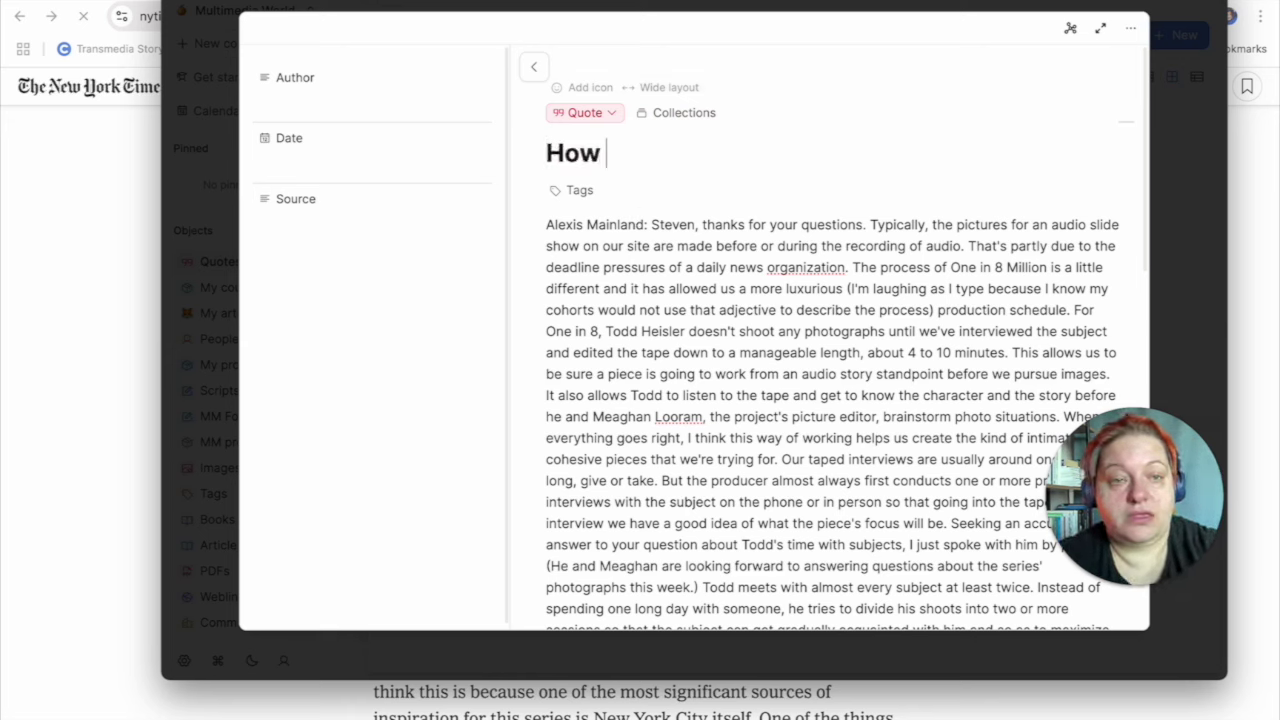
{"action": "type", "text": "to "}
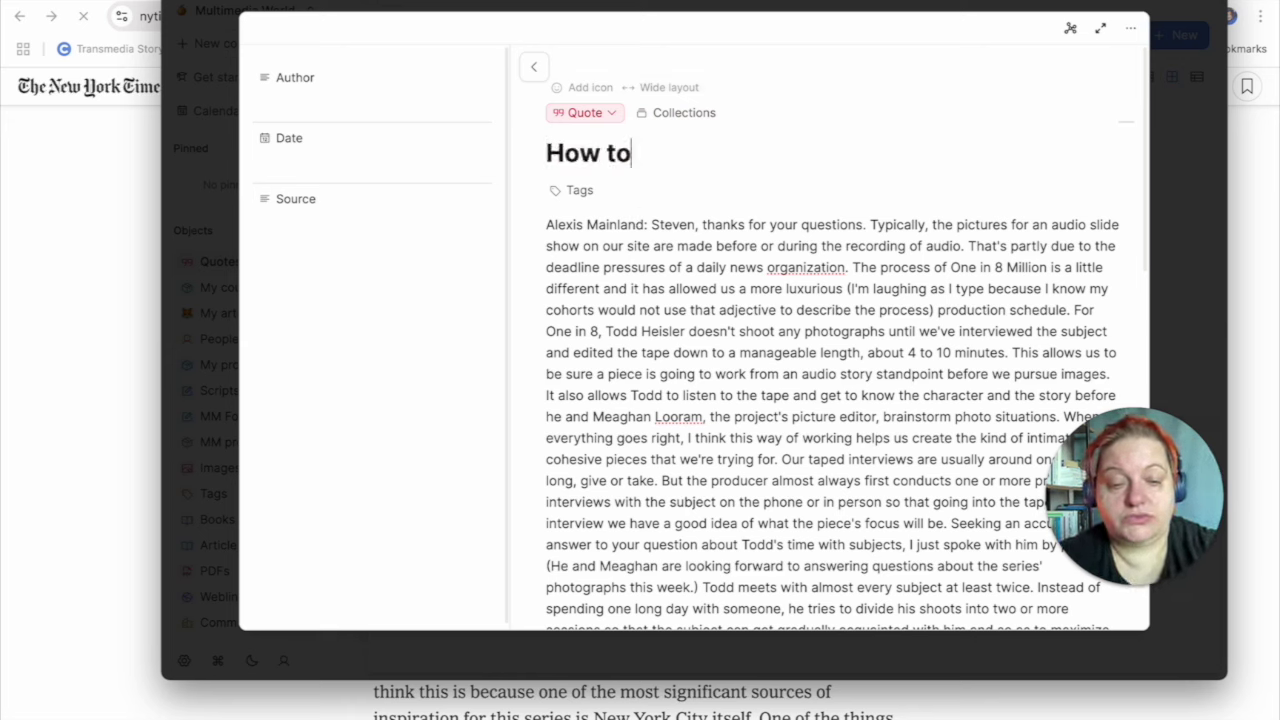
{"action": "type", "text": "make"}
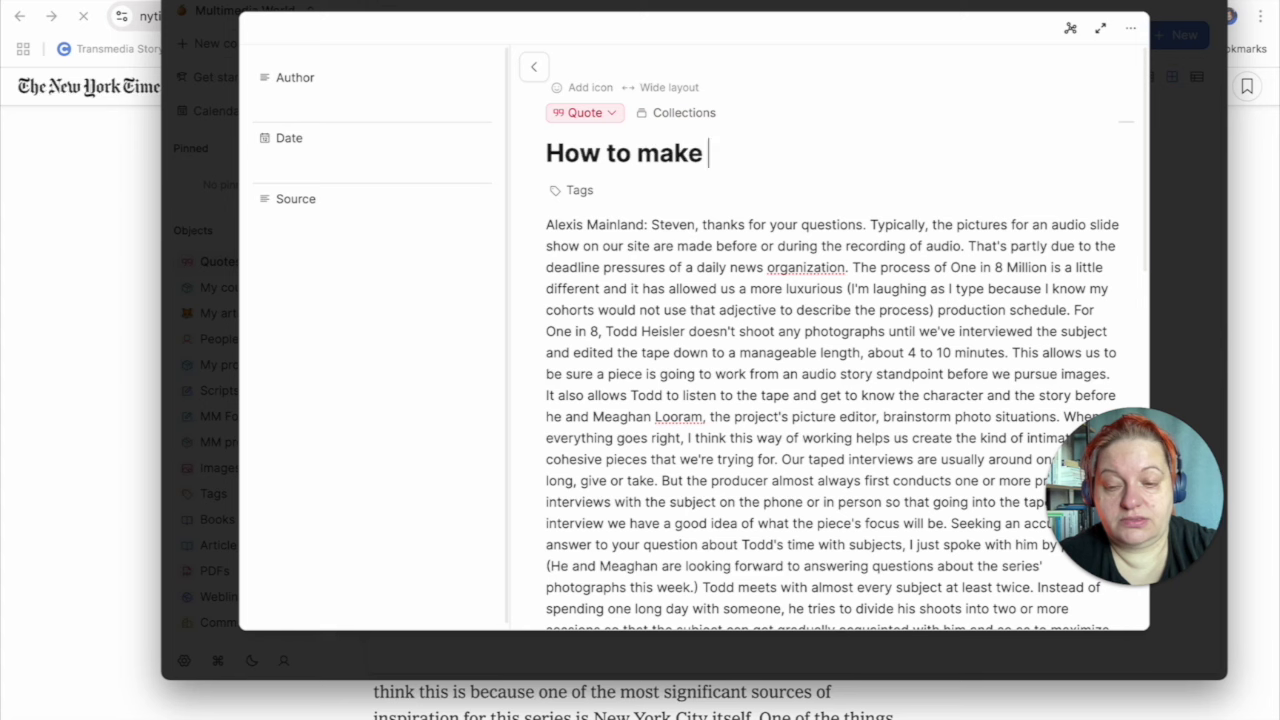
{"action": "type", "text": "audi"}
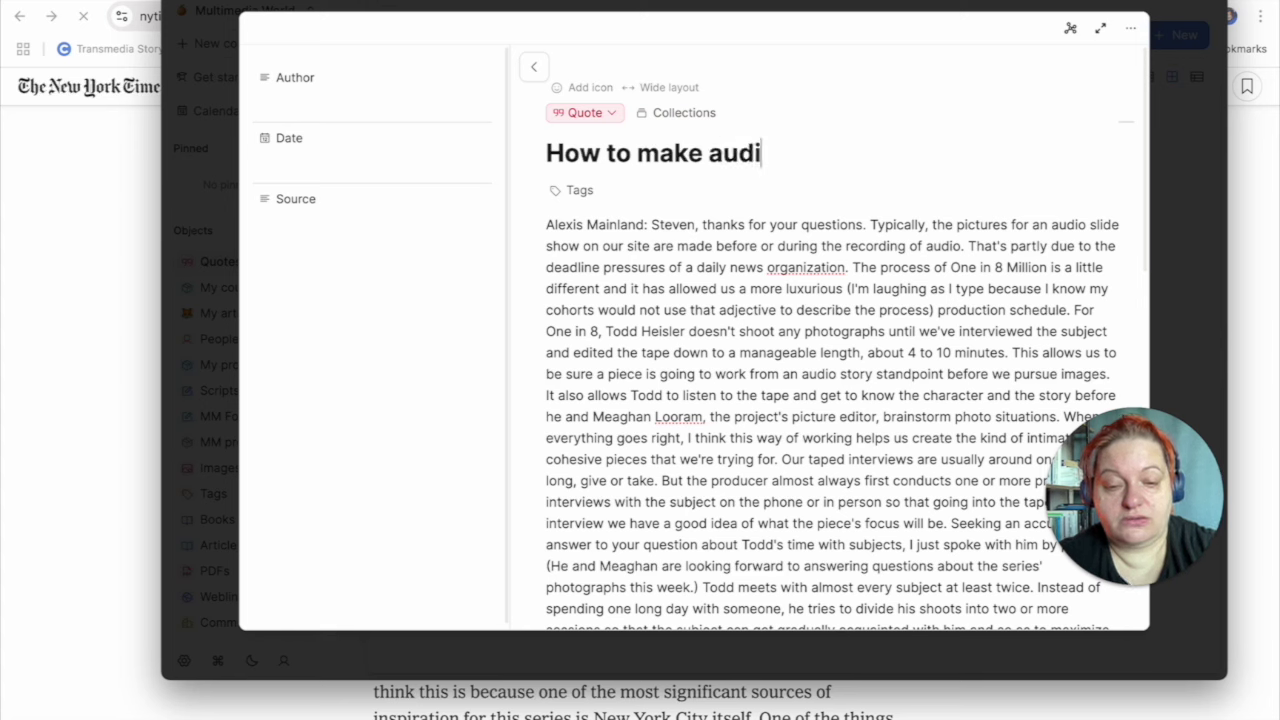
{"action": "type", "text": "o slide"}
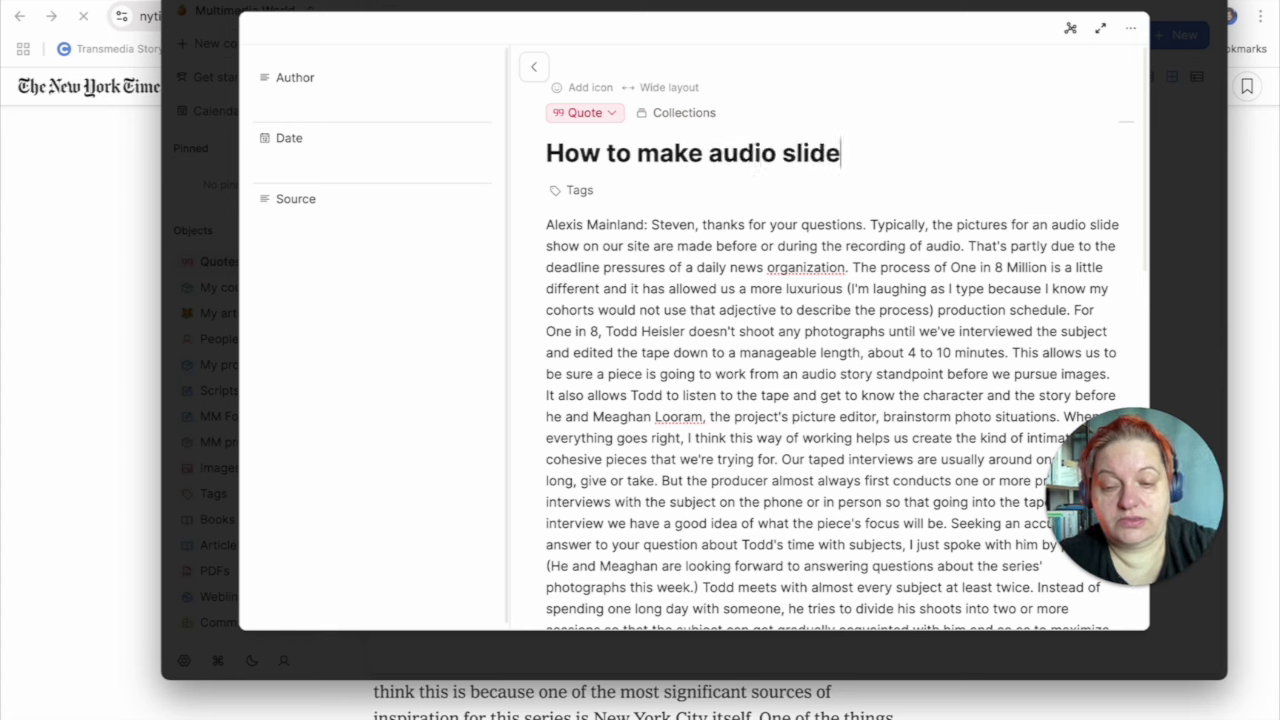
{"action": "type", "text": "show"}
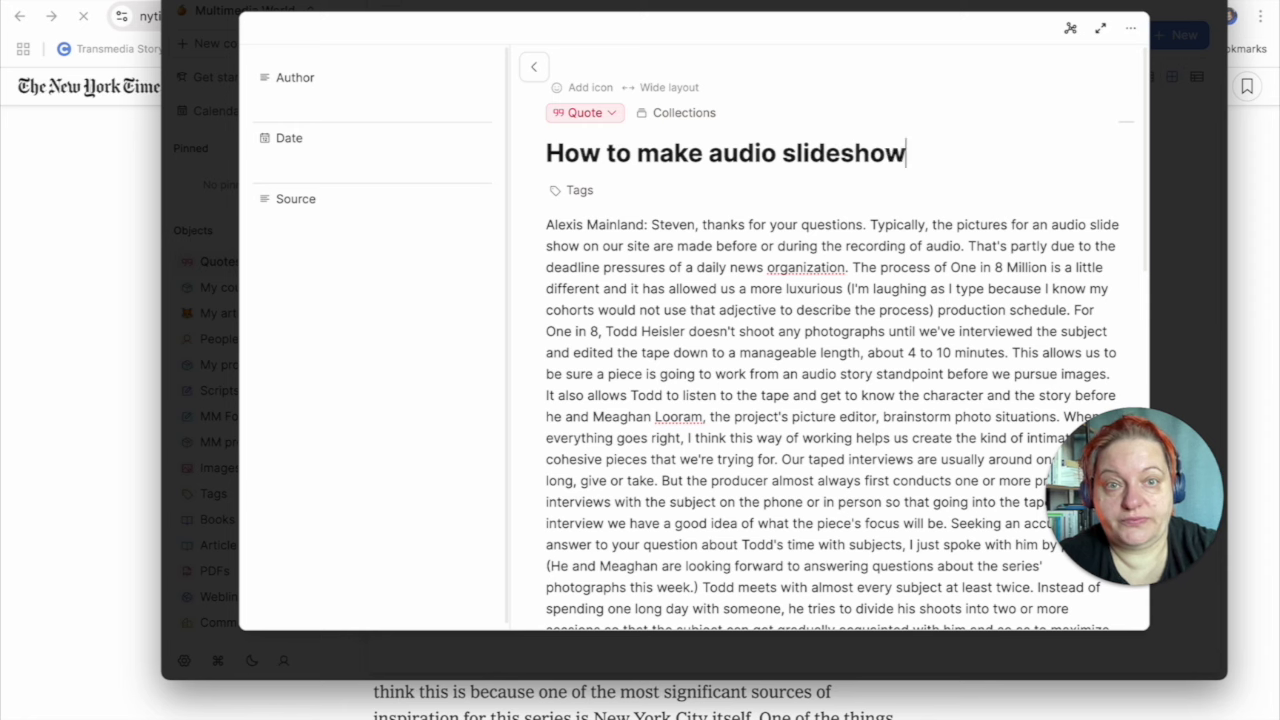
- Tag the quote with Audio-slideshow by searching 'aud' in Tags
{"action": "left_click", "coordinate": [574, 195]}
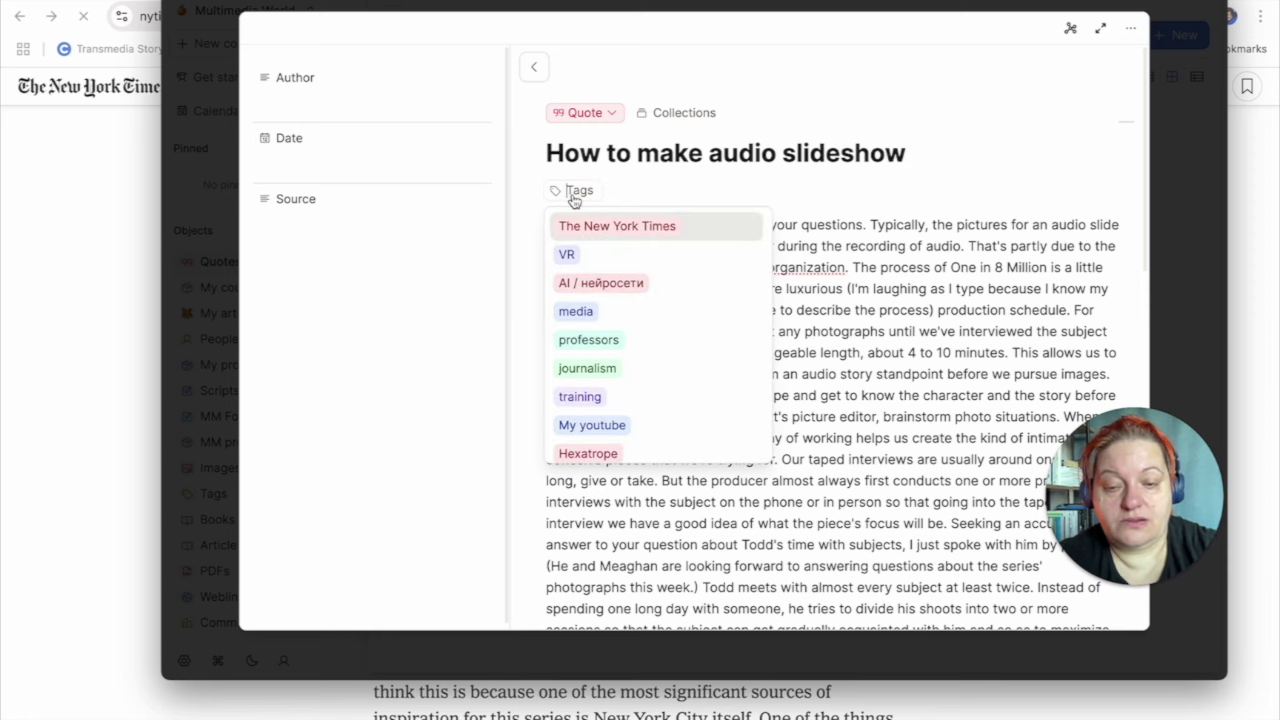
{"action": "type", "text": "aud"}
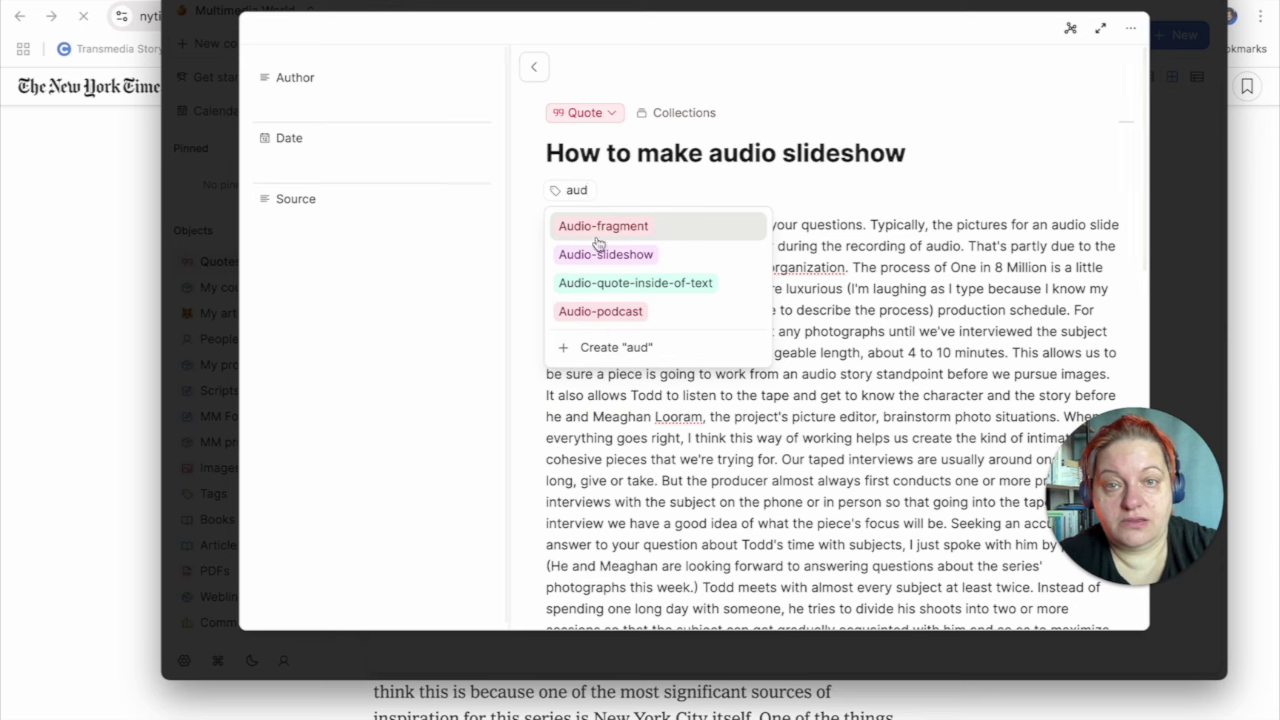
{"action": "left_click", "coordinate": [605, 254]}
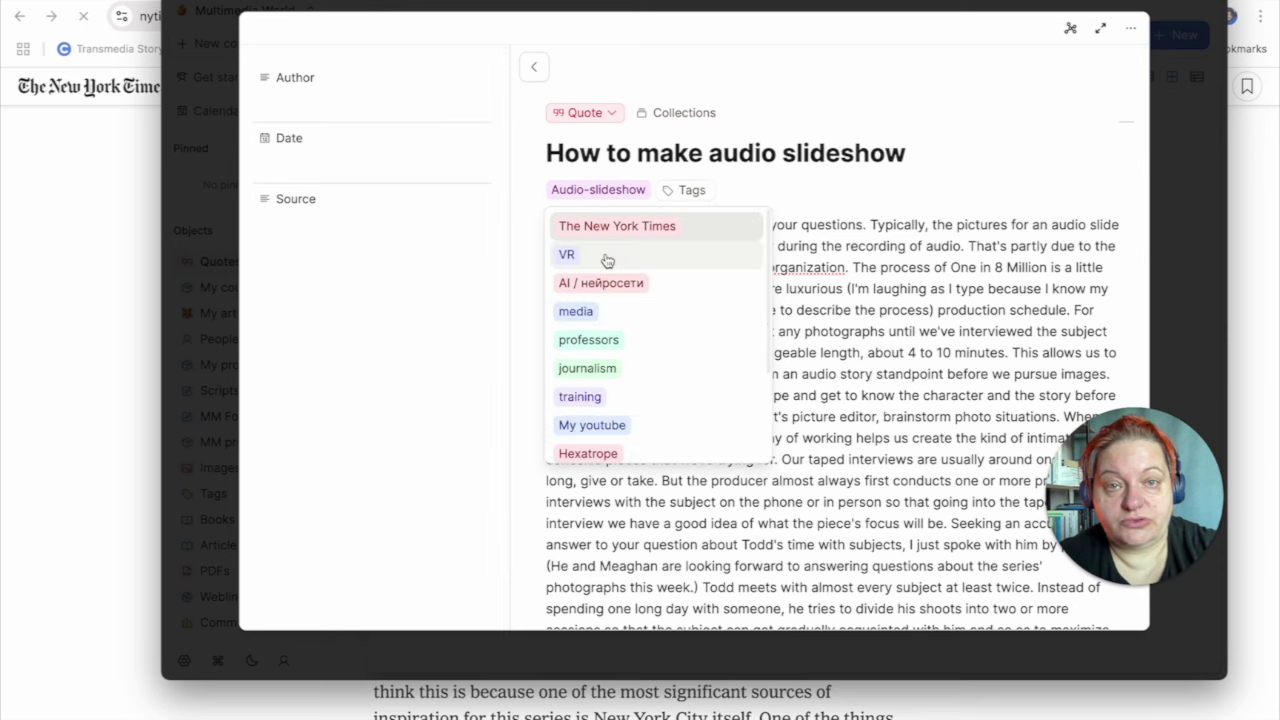
{"action": "left_click", "coordinate": [400, 137]}
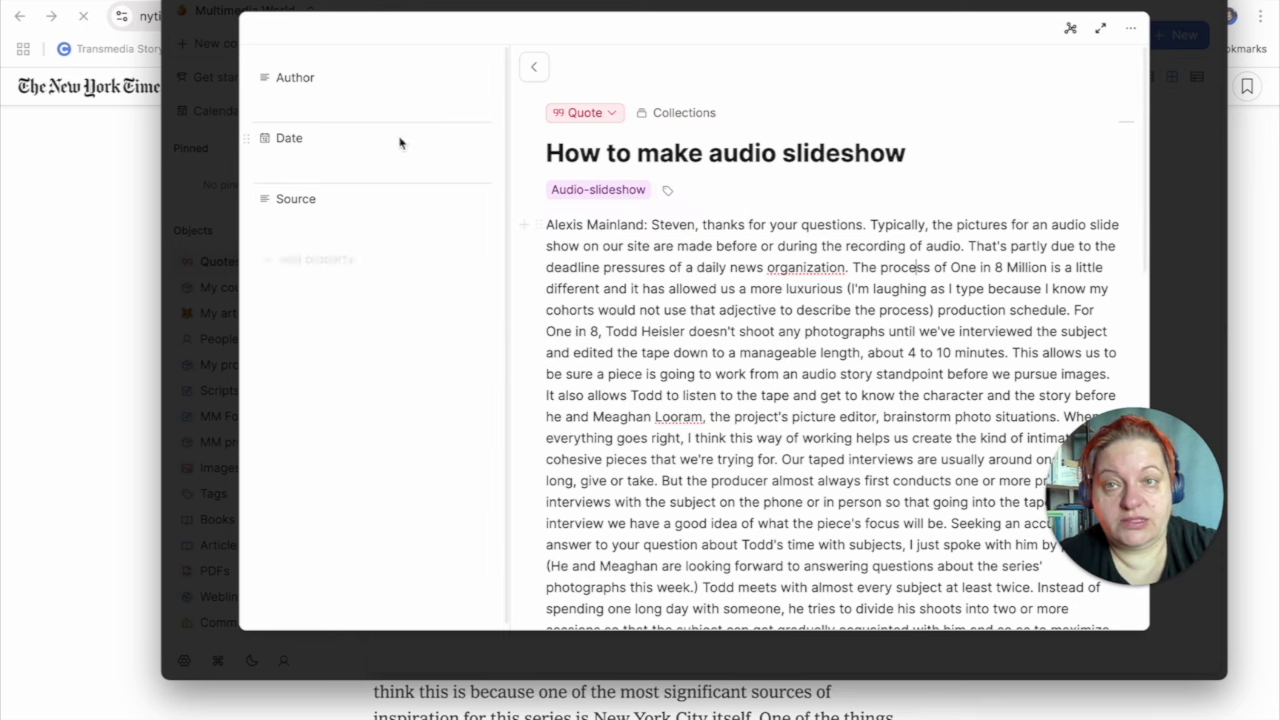